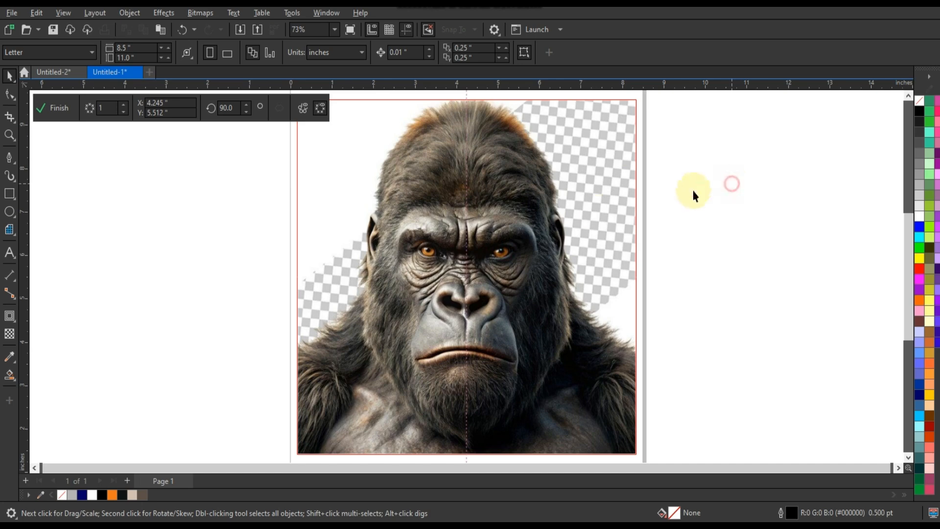
Apply a uniform transparency of about 43 to the gorilla photo
left_click(590, 208)
left_click(10, 334)
scroll(430, 222, "down", 1)
left_click_drag(440, 415, 447, 413)
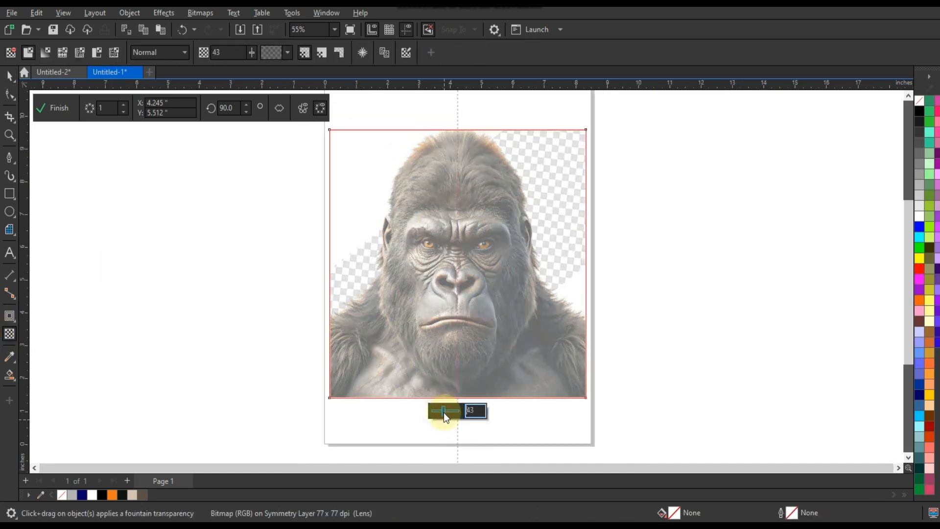
Draw a straight-segment zigzag fur outline with the Pen tool from the mirror axis above the crown down the head's left side to the ear
left_click(9, 135)
left_click(517, 248)
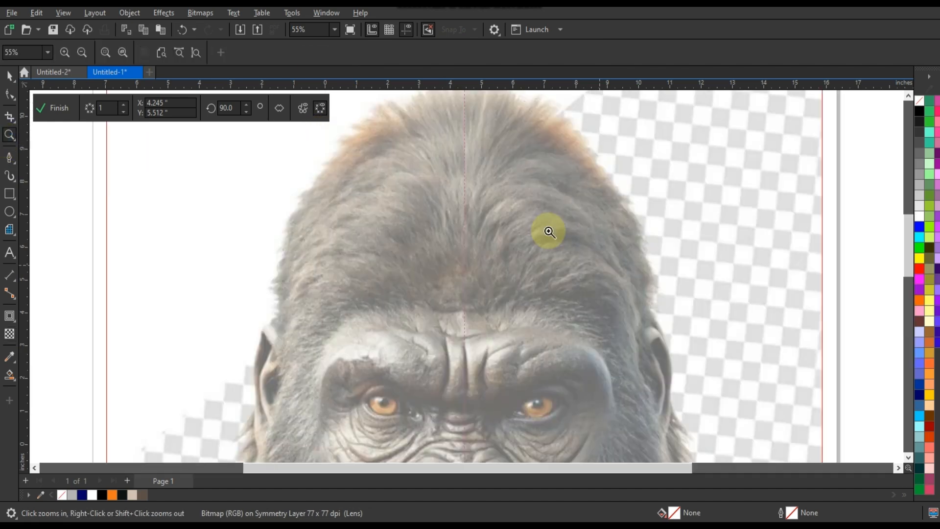
scroll(909, 211, "up", 1)
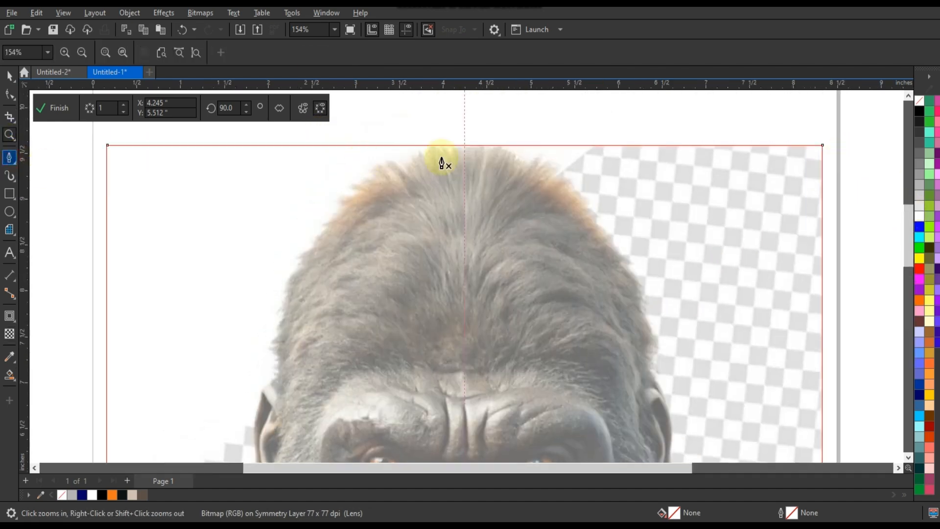
left_click(463, 124)
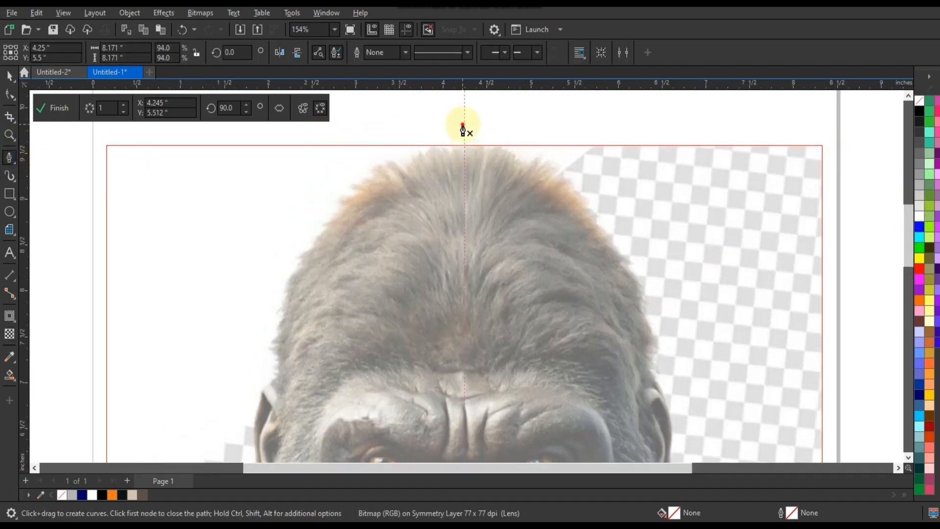
left_click(439, 148)
left_click(339, 216)
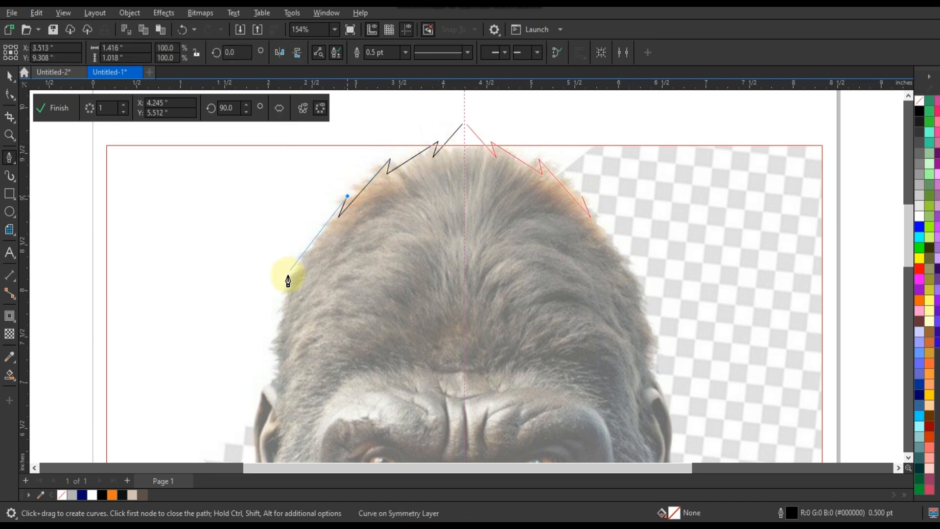
left_click(277, 308)
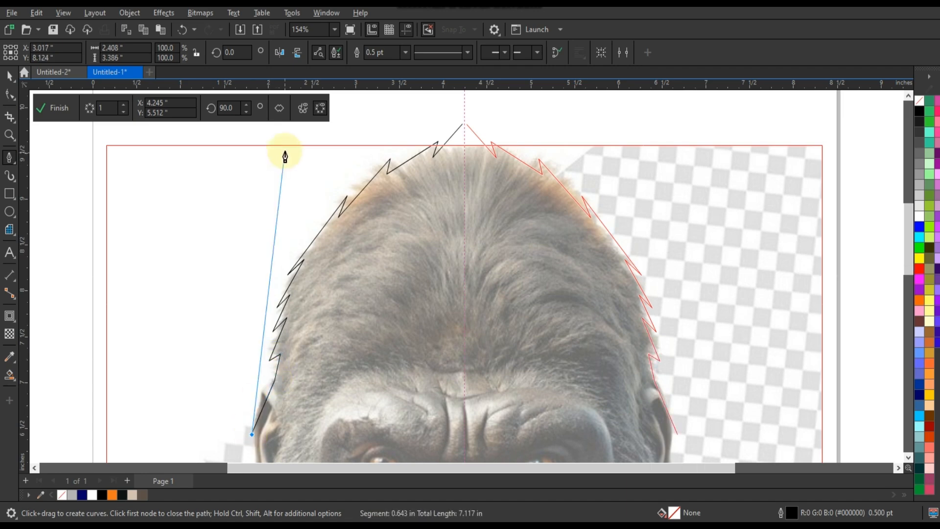
Extend the outline past the ear and along the left shoulder to the photo's edge, then start zigzagging inward over the upper arm
scroll(294, 336, "down", 4)
scroll(291, 360, "up", 2)
scroll(290, 360, "up", 2)
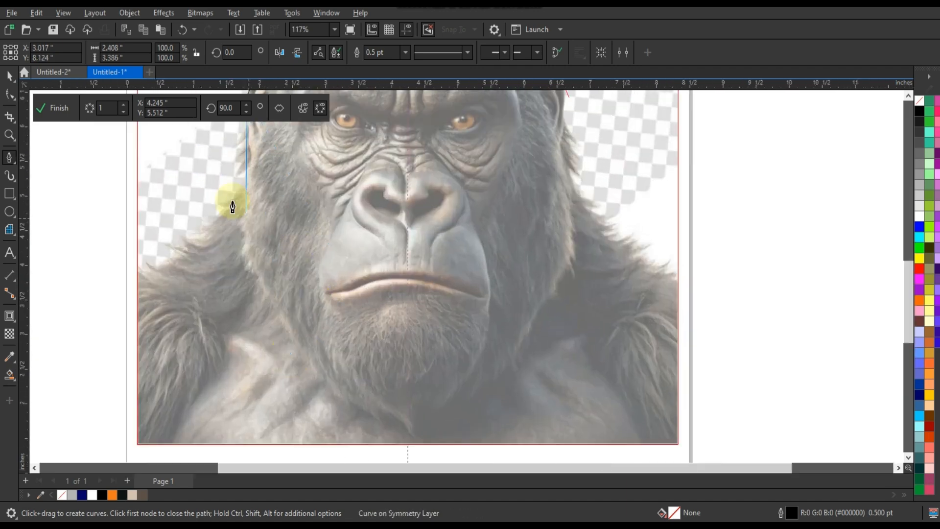
left_click(237, 178)
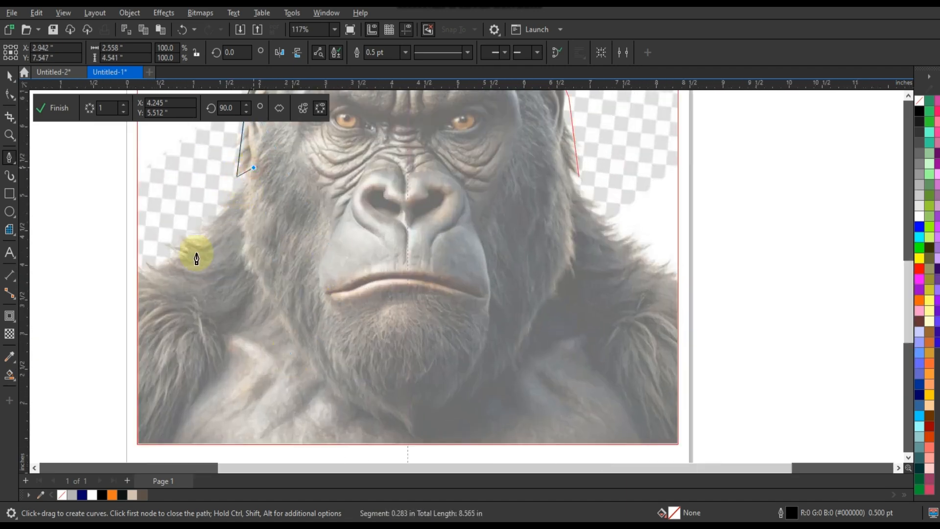
left_click(138, 287)
left_click(179, 340)
left_click(160, 329)
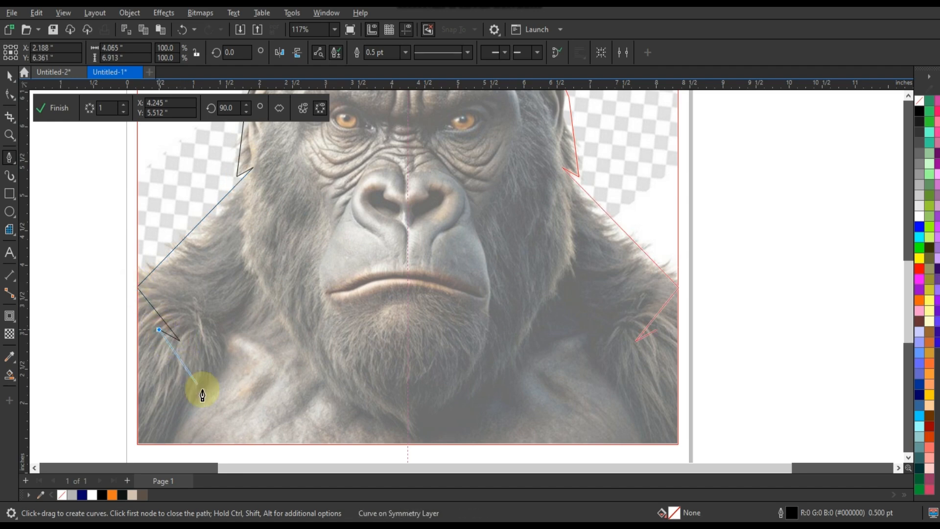
Continue the zigzag diagonally down across the arm and end the outline on the mirror axis below the page
left_click(201, 391)
left_click(176, 374)
left_click(226, 426)
scroll(195, 242, "down", 2)
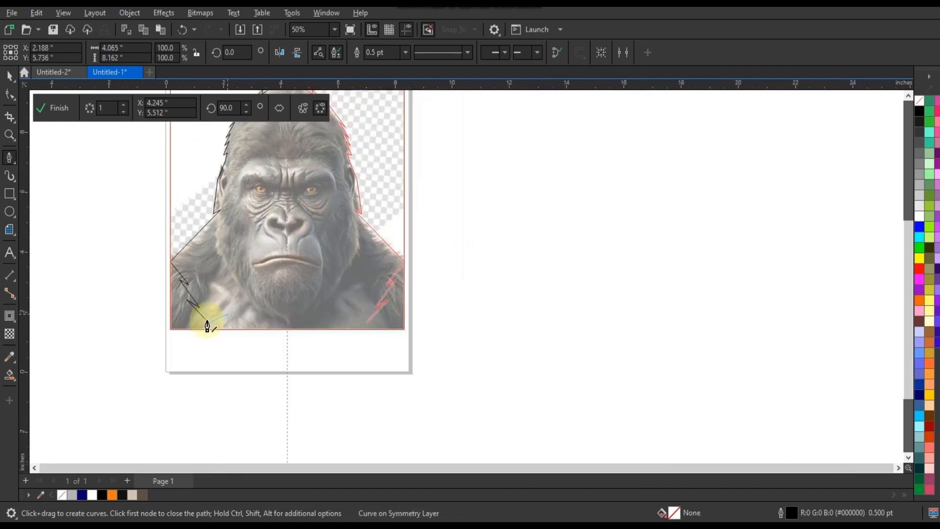
left_click(192, 315)
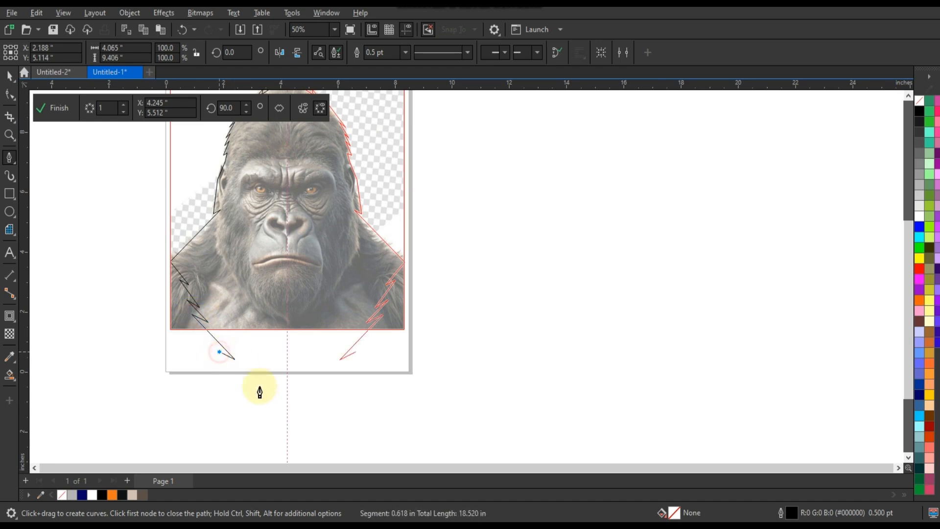
left_click(287, 423)
key("space")
scroll(488, 361, "down", 1)
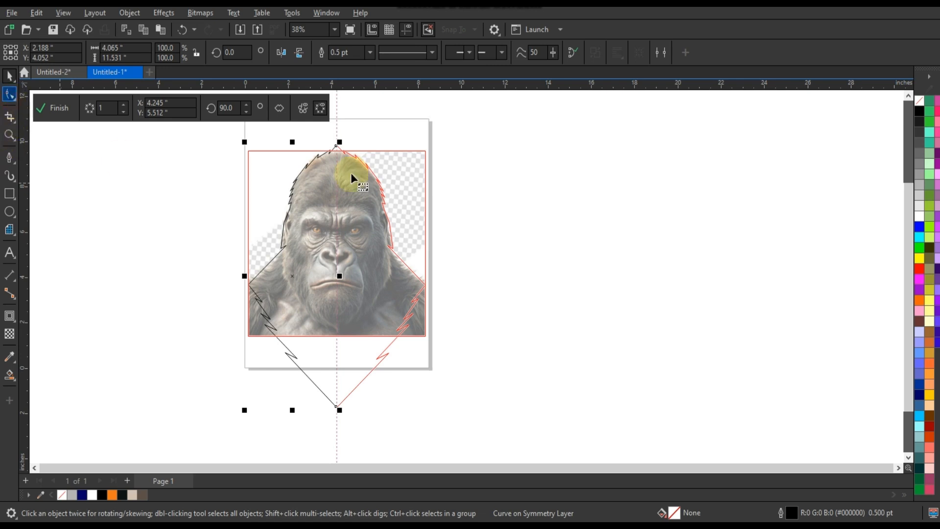
Convert the outline's segments to curves and bend those between the fur spikes at the crown to follow the head
left_click_drag(339, 356, 362, 416)
left_click(181, 53)
left_click(9, 134)
left_click_drag(297, 143, 421, 185)
left_click(347, 225)
left_click(242, 318)
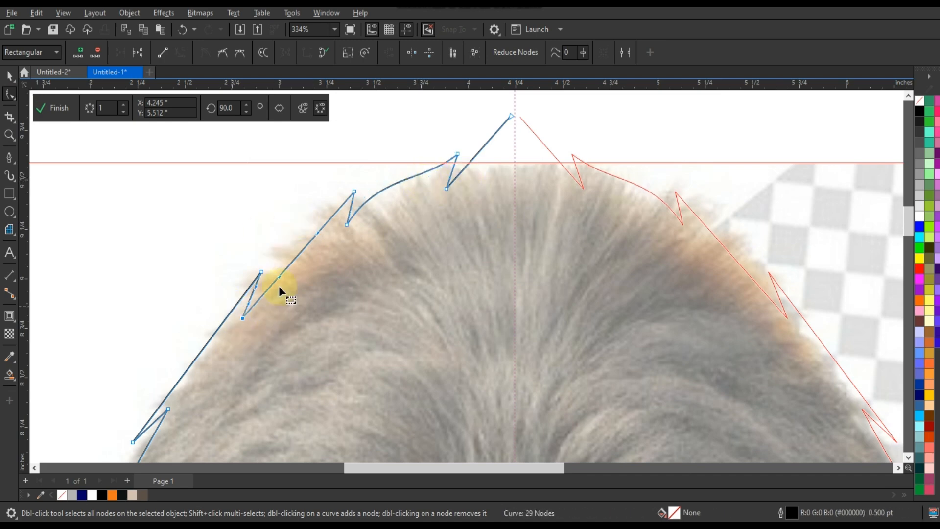
left_click_drag(279, 275, 273, 243)
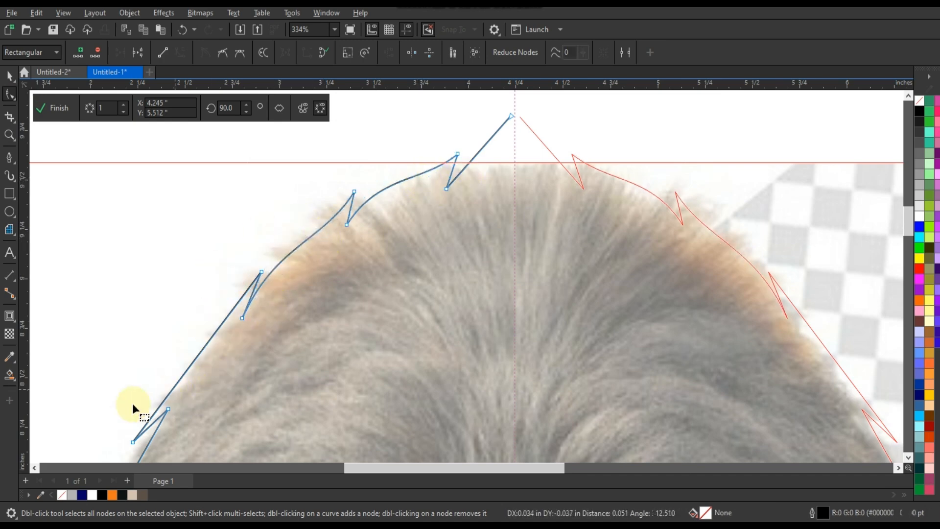
Bend the outline segments between the fur spikes along the left side of the head into smooth arcs
left_click(175, 384)
left_click_drag(175, 385, 287, 196)
scroll(287, 193, "down", 1)
left_click_drag(191, 365, 188, 363)
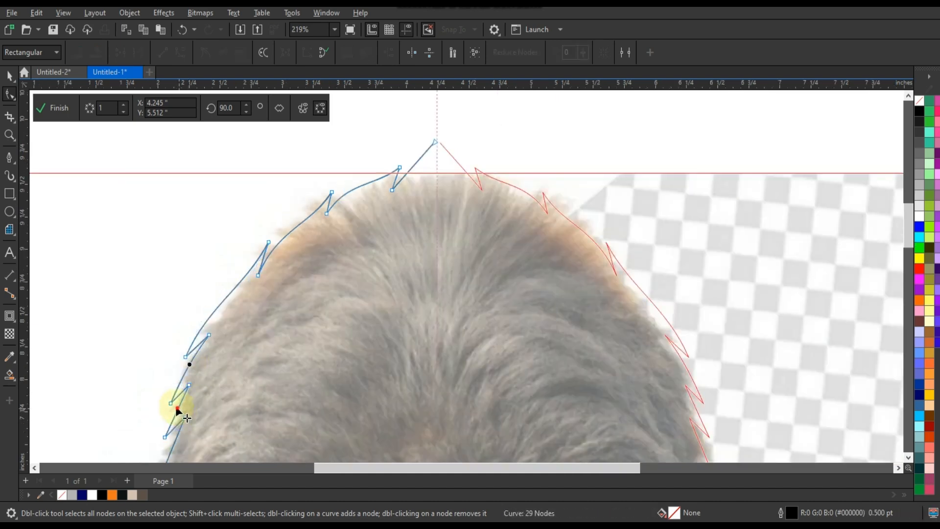
left_click_drag(177, 407, 175, 406)
Curve the outline segments around the left ear and down the cheek below it
scroll(307, 175, "down", 1)
scroll(219, 369, "down", 1)
scroll(263, 259, "up", 2)
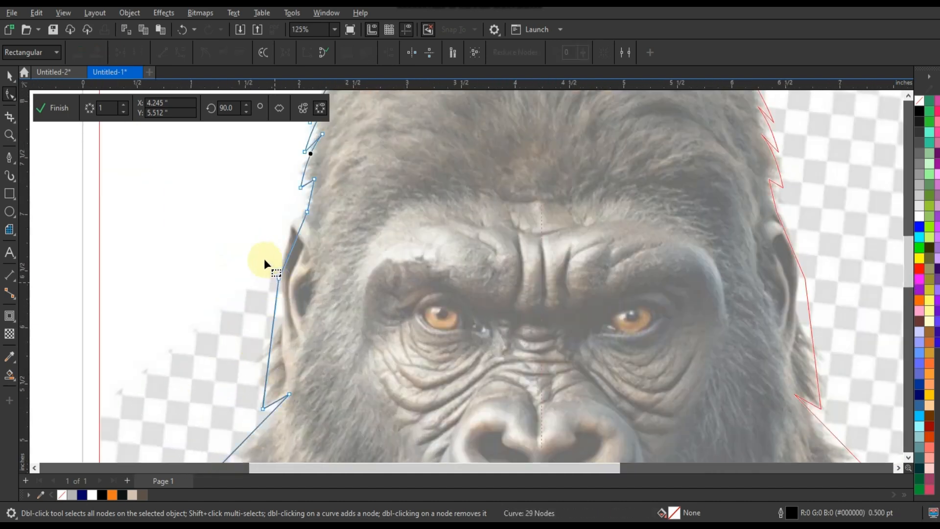
left_click_drag(286, 253, 261, 196)
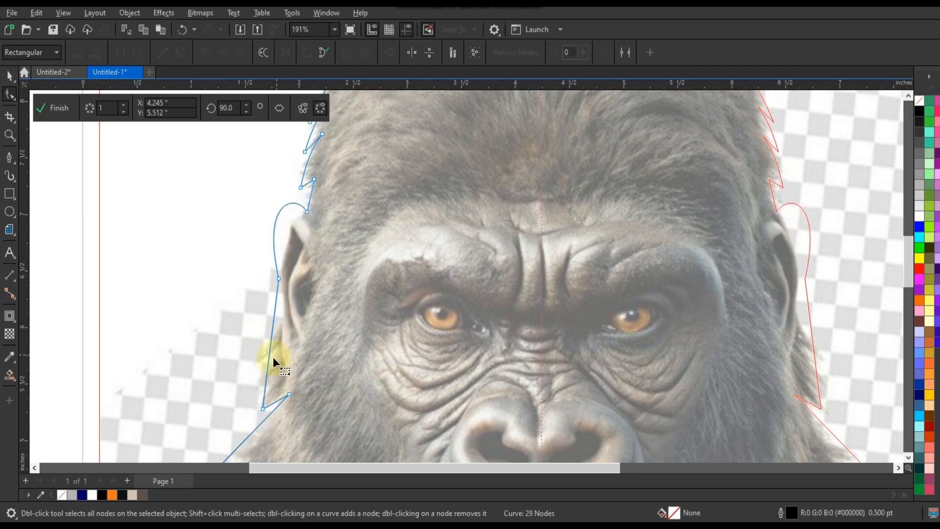
left_click_drag(270, 374, 313, 366)
Curve the outline along the left shoulder and bend the zigzag segments that run down the arm and below the photo
scroll(373, 245, "down", 2)
scroll(364, 208, "down", 3)
scroll(322, 345, "up", 3)
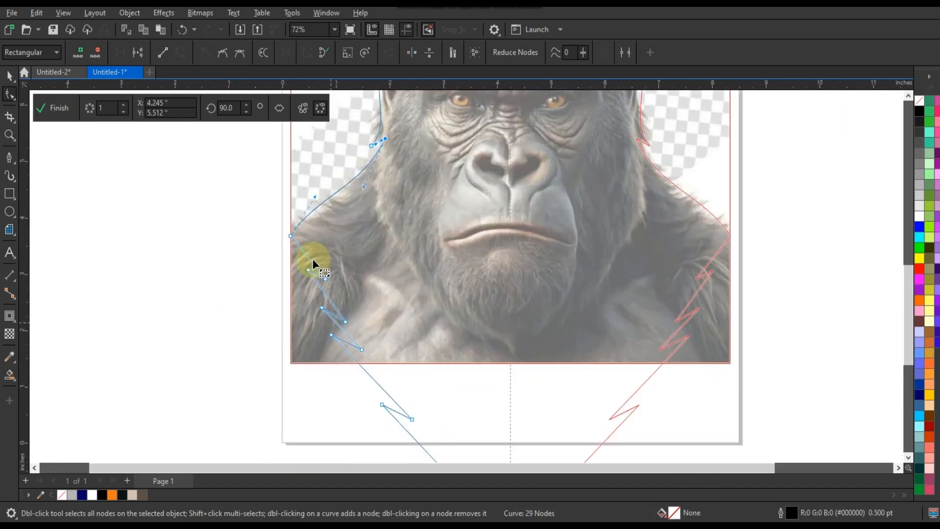
left_click_drag(310, 259, 308, 260)
left_click_drag(326, 295, 321, 295)
left_click_drag(346, 332, 341, 334)
left_click_drag(359, 364, 355, 367)
left_click_drag(414, 439, 398, 413)
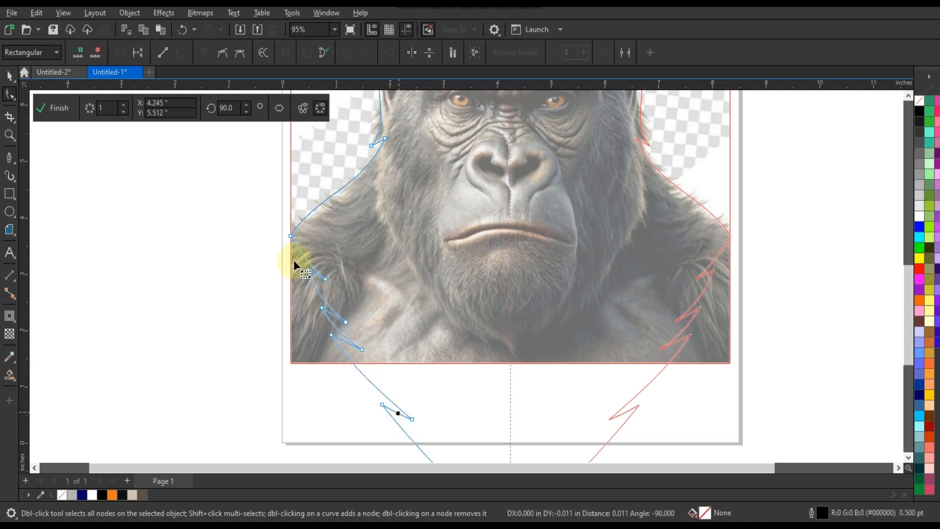
Start a new Pen curve at the mirror axis on the forehead and draw a flat zigzag leftward along the hairline above the brow
scroll(294, 261, "down", 3)
left_click(10, 136)
left_click_drag(324, 131, 474, 253)
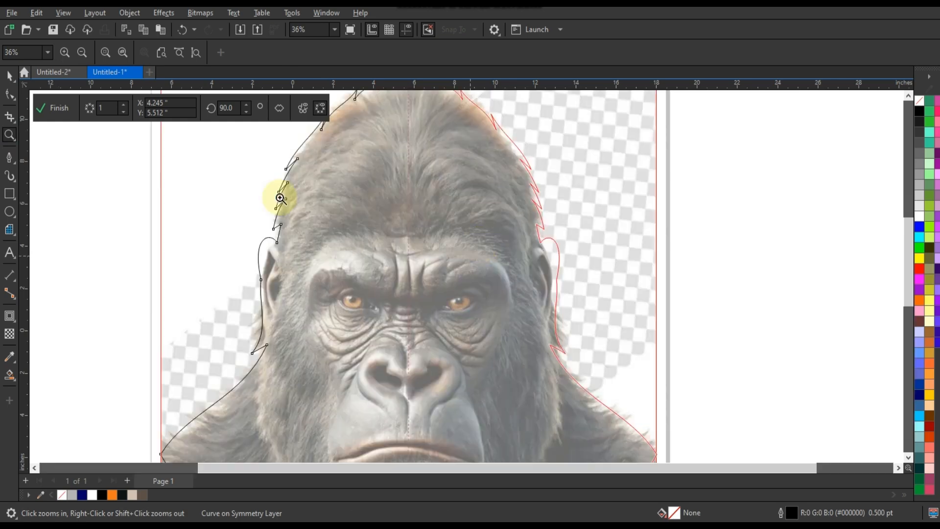
left_click_drag(279, 197, 489, 385)
left_click(9, 157)
left_click(514, 170)
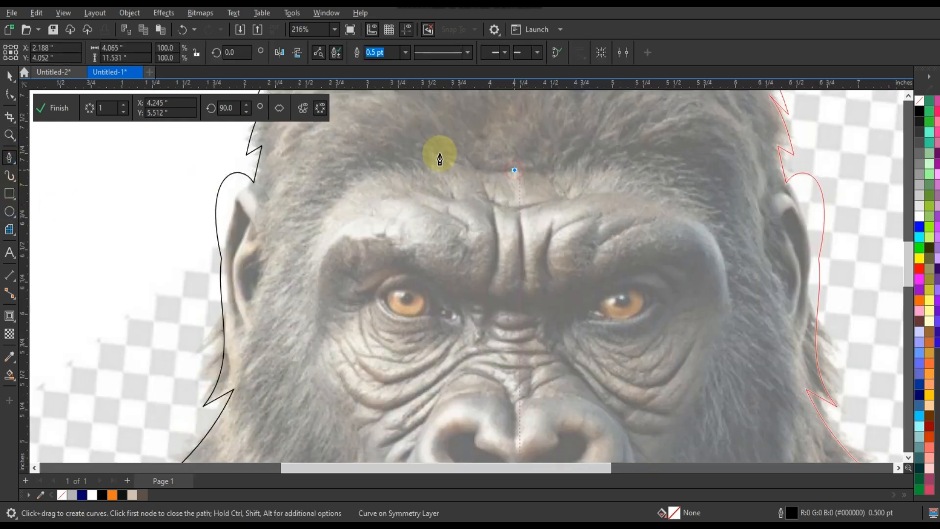
left_click(430, 154)
left_click(469, 167)
left_click(398, 158)
left_click(428, 166)
left_click(362, 166)
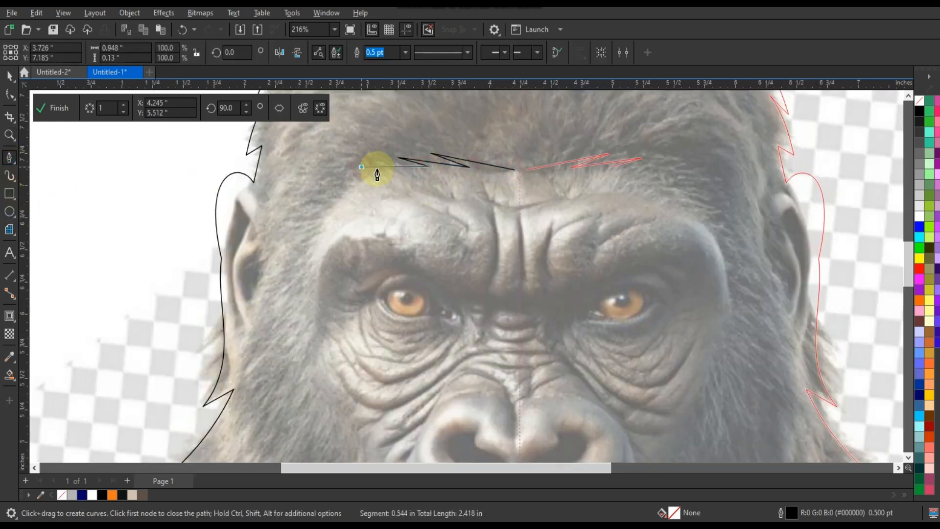
left_click(388, 169)
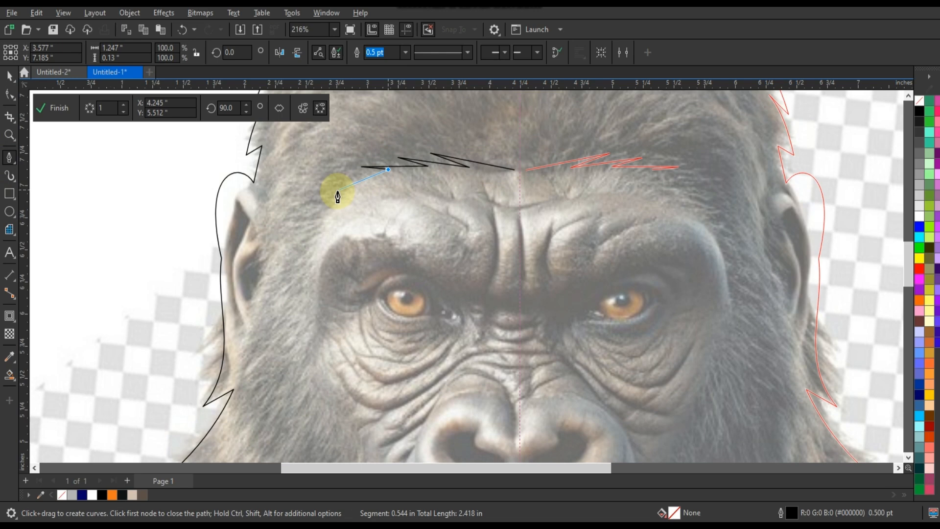
Continue the brow contour down its outer side, inward above the eye and up through the inner spikes to the mirror axis
left_click(303, 270)
left_click(348, 239)
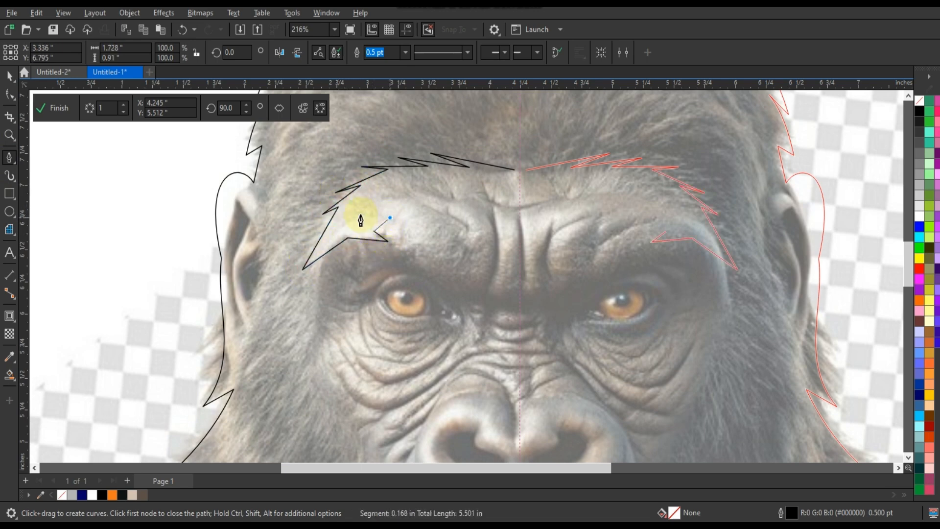
left_click(403, 248)
left_click(459, 288)
left_click(462, 240)
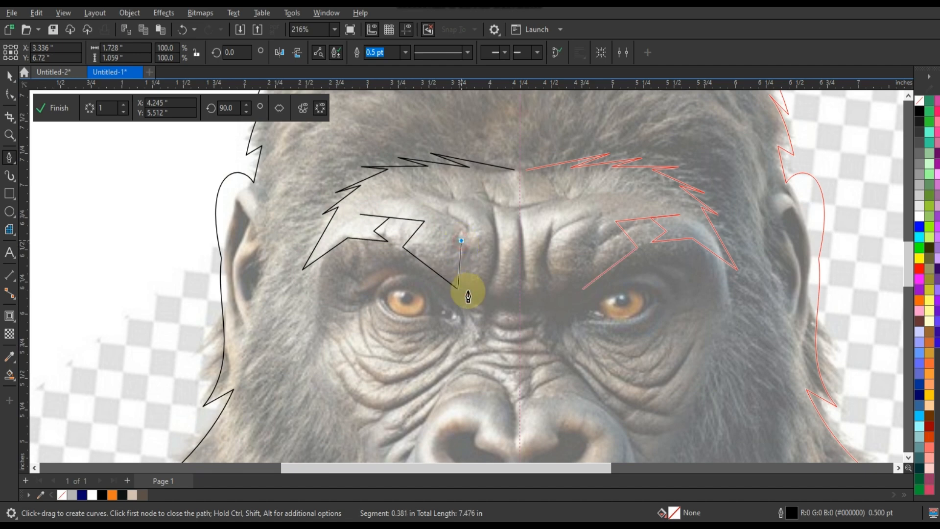
left_click(468, 291)
left_click(481, 178)
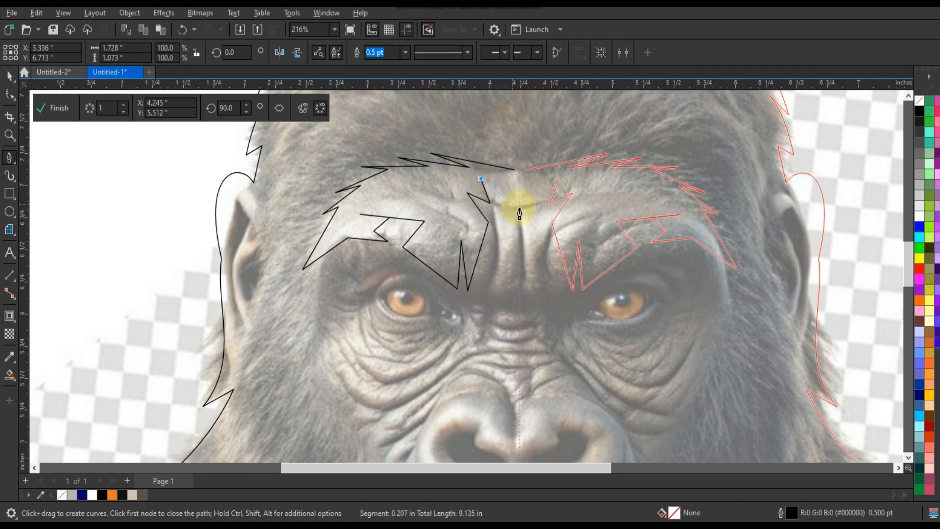
left_click(10, 155)
left_click(9, 76)
Convert the brow contour's segments to curves and bend those between the fur spikes along its upper outer edge
double_click(9, 95)
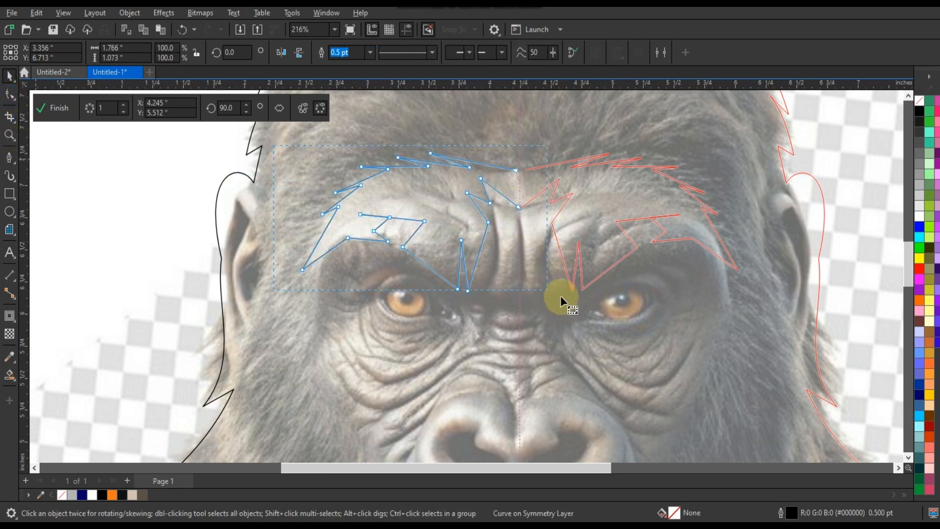
key("shift+F2")
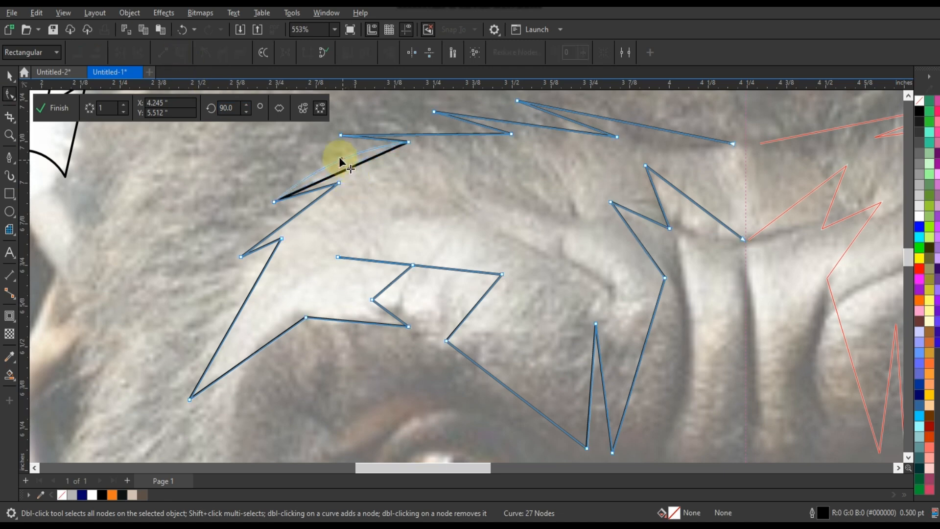
left_click_drag(341, 162, 342, 153)
left_click_drag(406, 134, 405, 127)
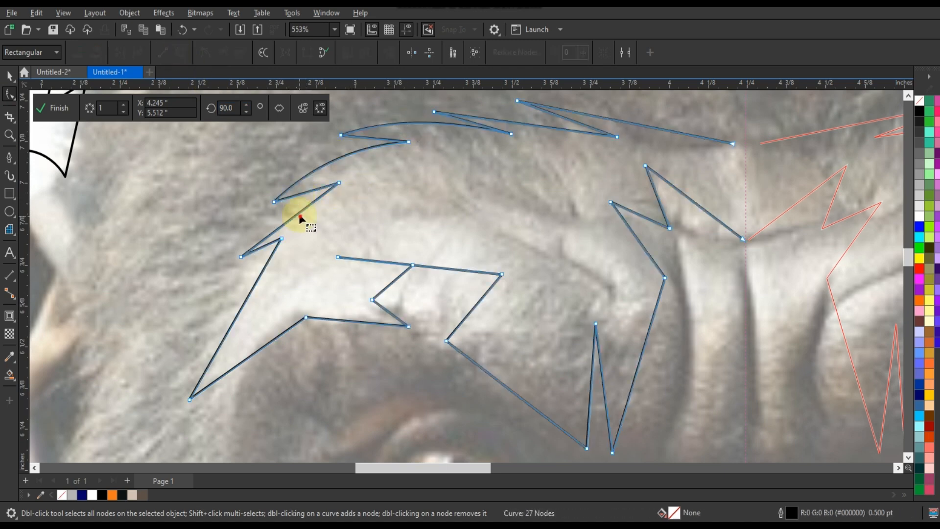
left_click_drag(300, 216, 288, 204)
left_click_drag(264, 270, 252, 272)
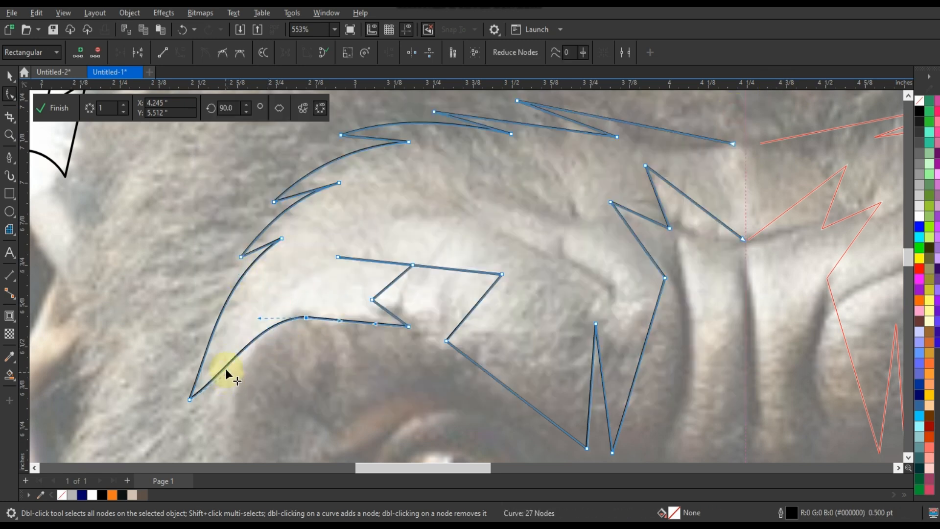
Bend the brow's lower outer edge and the hook-shaped segments above the eye into rounded curves
left_click_drag(225, 373, 228, 371)
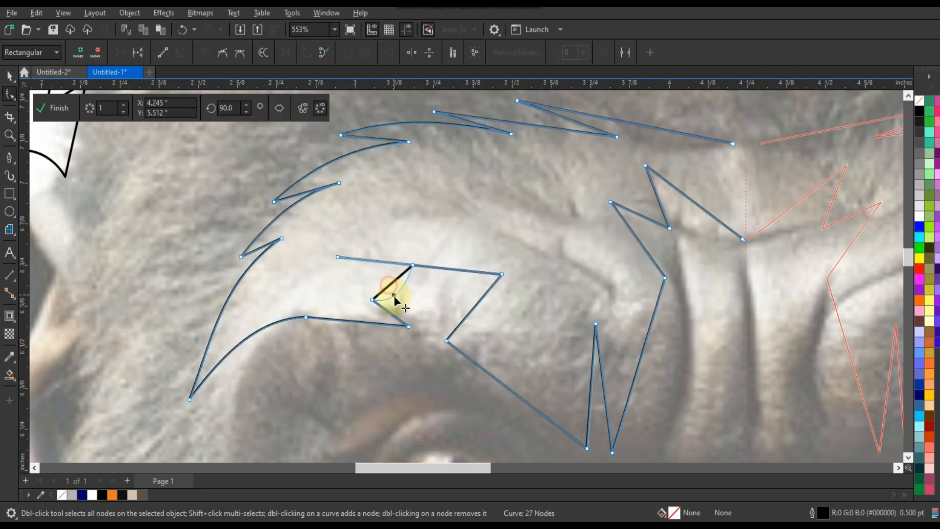
left_click_drag(394, 297, 396, 299)
mouse_move(426, 267)
left_mouse_down()
mouse_move(393, 252)
mouse_move(449, 266)
mouse_move(433, 282)
left_mouse_up()
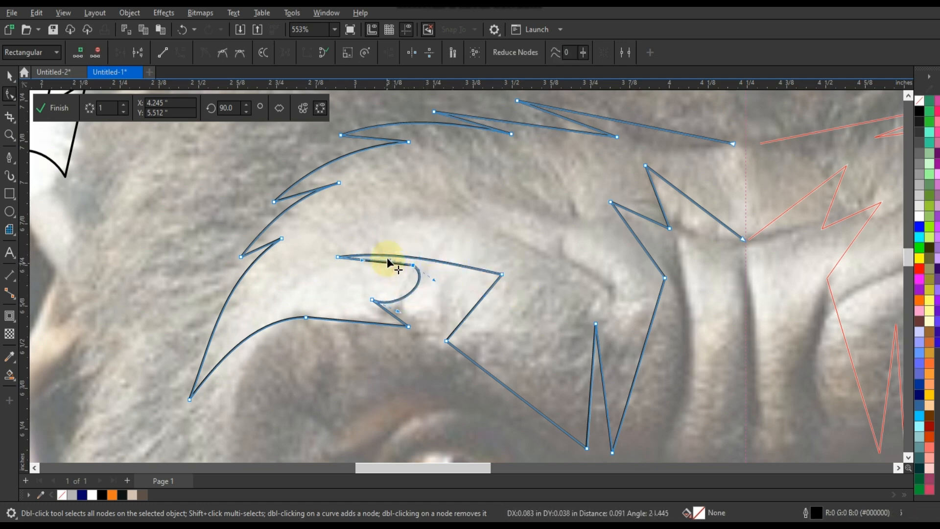
left_click(409, 294)
left_click_drag(486, 299, 463, 320)
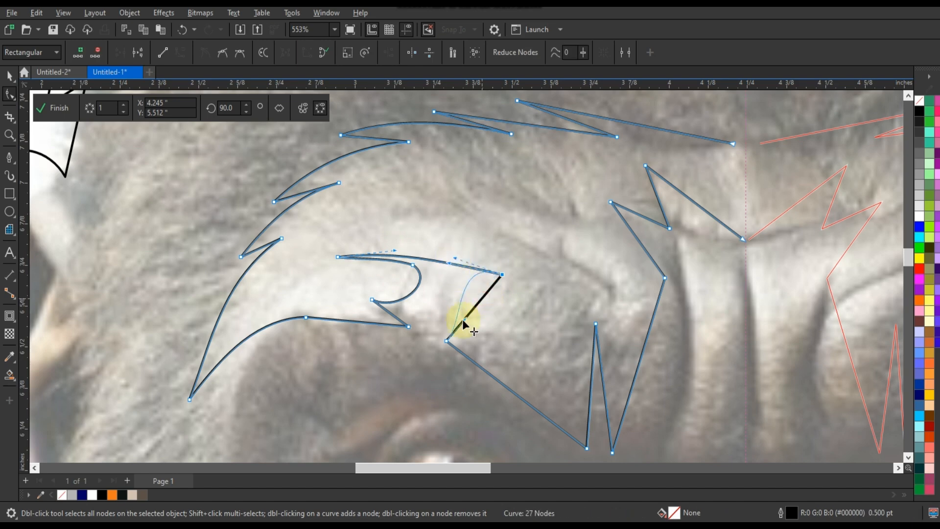
left_click_drag(407, 294, 393, 293)
left_click(523, 398)
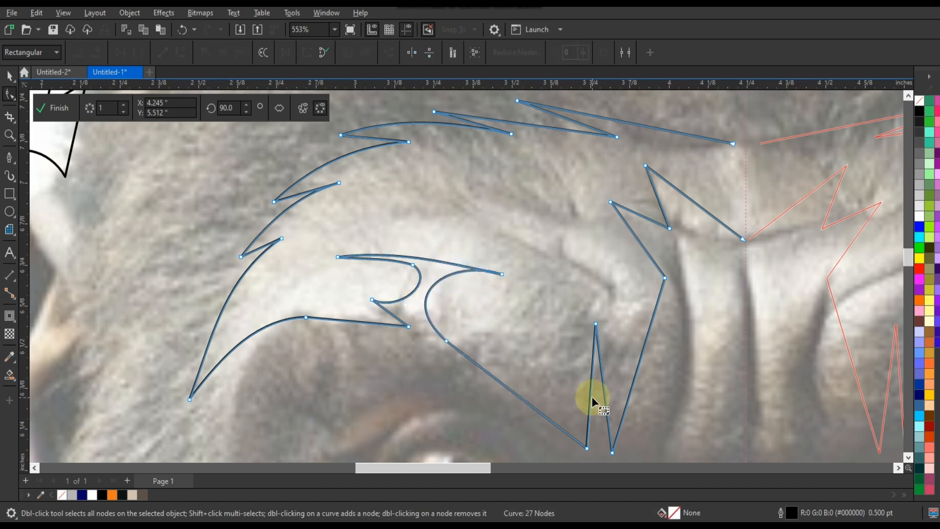
Curve the inner brow spike's sides, delete the middle node of the edge beside the nose bridge, and round that edge
left_click_drag(591, 396, 674, 401)
left_click_drag(640, 287, 742, 410)
double_click(666, 276)
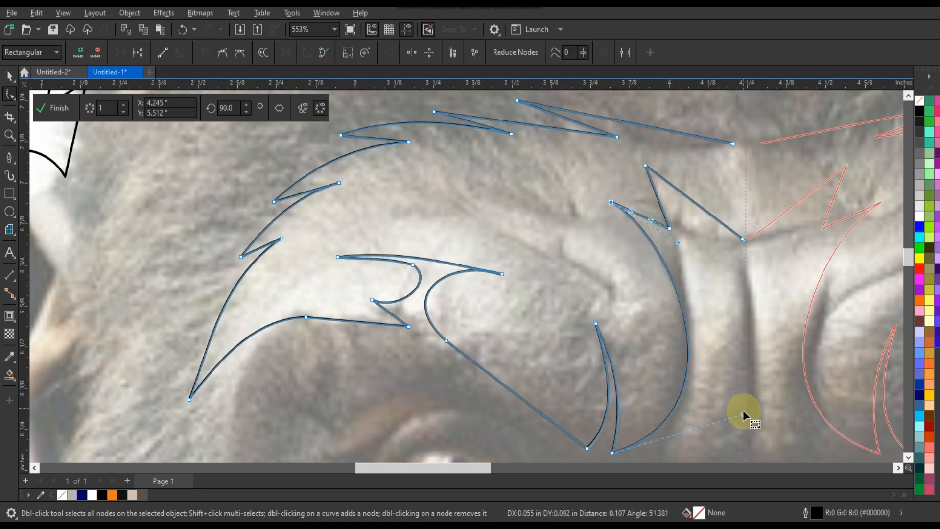
Bend the edges of the inner brow spike beside the mirror axis into curves
left_click(682, 215)
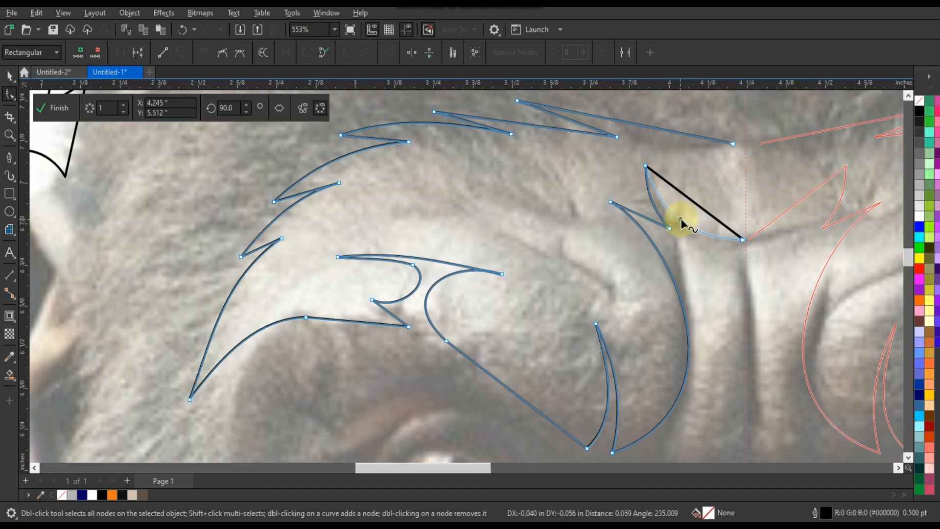
left_click_drag(681, 218, 675, 224)
left_click(661, 132)
left_click_drag(661, 160, 660, 161)
Curve the segments between the fur spikes along the brow's upper edge toward the mirror axis and finish node editing
left_click_drag(589, 114, 562, 114)
left_click(617, 138)
left_click_drag(496, 119, 521, 122)
scroll(561, 218, "down", 1)
left_click_drag(485, 149, 514, 156)
scroll(309, 195, "down", 4)
left_click(10, 76)
Start an under-eye contour with the Pen tool from the outer eye corner to the inner corner and back under the lid
scroll(556, 214, "down", 2)
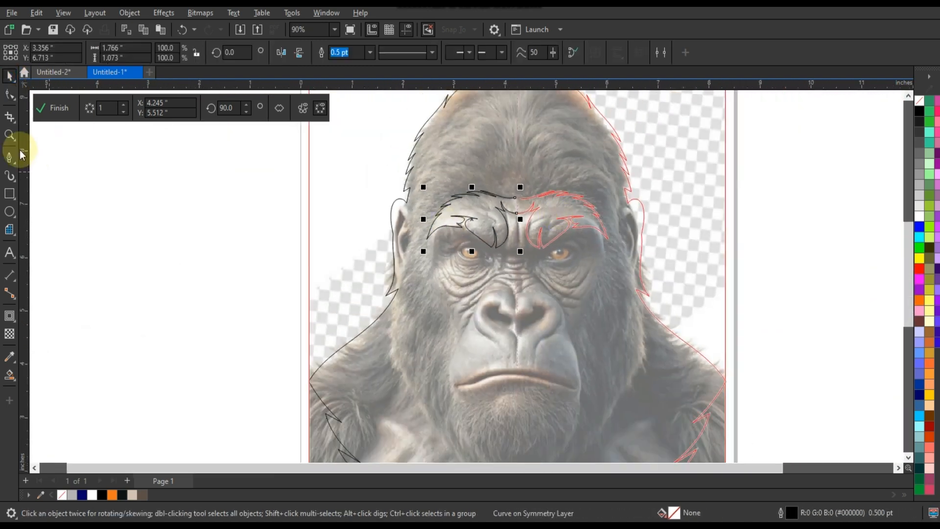
left_click(9, 136)
left_click(493, 270)
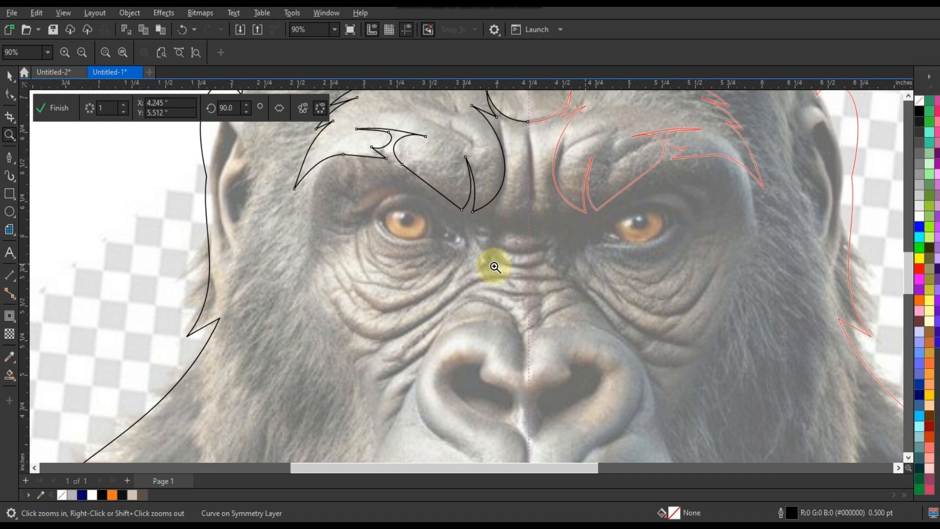
left_click(670, 393)
left_click(322, 174)
left_click(433, 207)
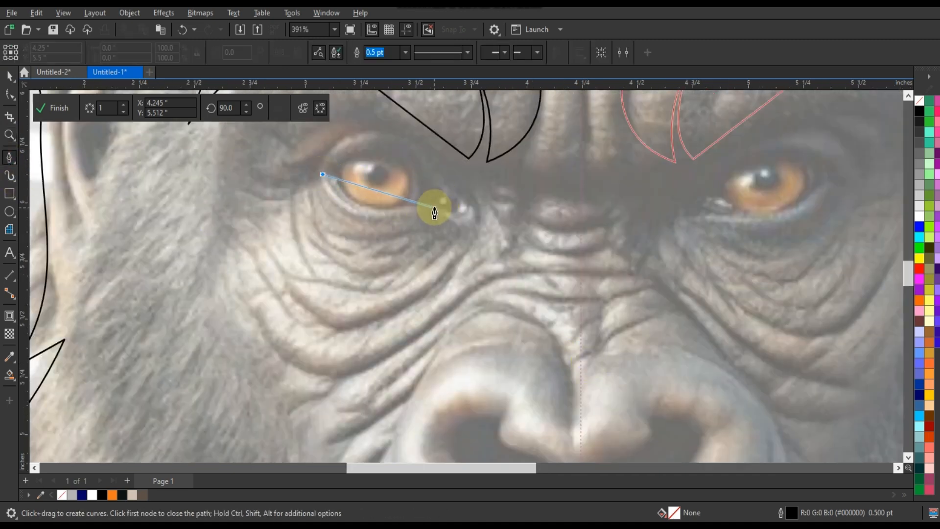
left_click(441, 226)
left_click(430, 221)
left_click(335, 232)
Continue the under-eye contour in narrow zigzag spikes along the wrinkles below the inner eye corner
left_click(419, 233)
left_click(365, 247)
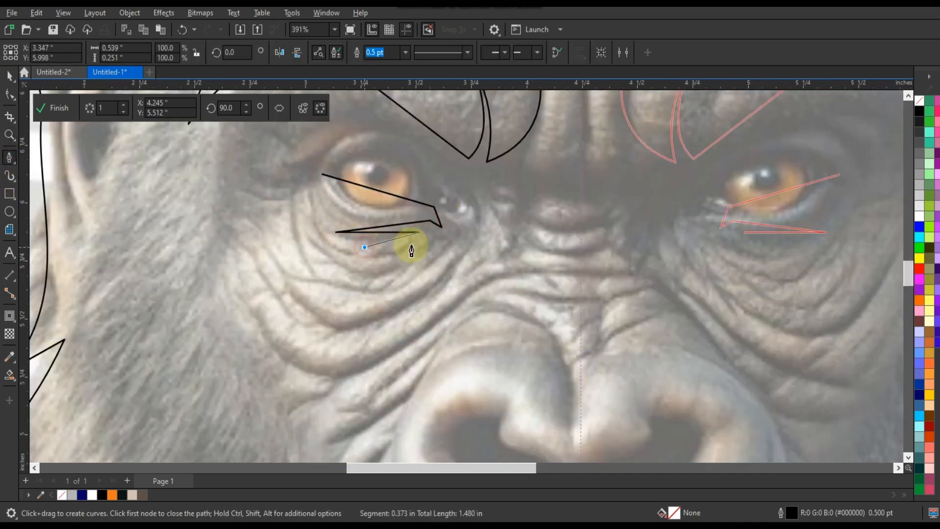
left_click(431, 235)
left_click(389, 255)
left_click(439, 254)
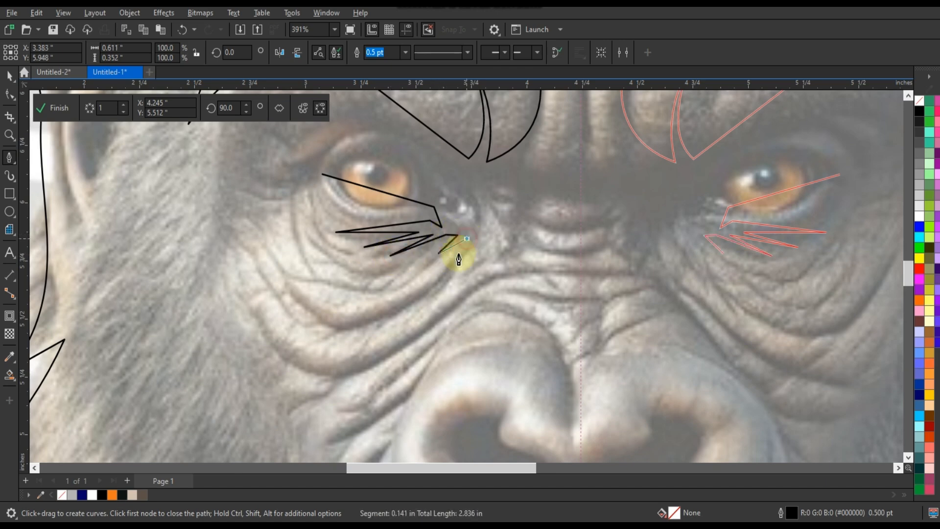
Carry the under-eye contour out along the lower eye bag, up through the outer wrinkle spikes, and close it at its start
left_click(284, 295)
left_click(379, 289)
left_click(269, 249)
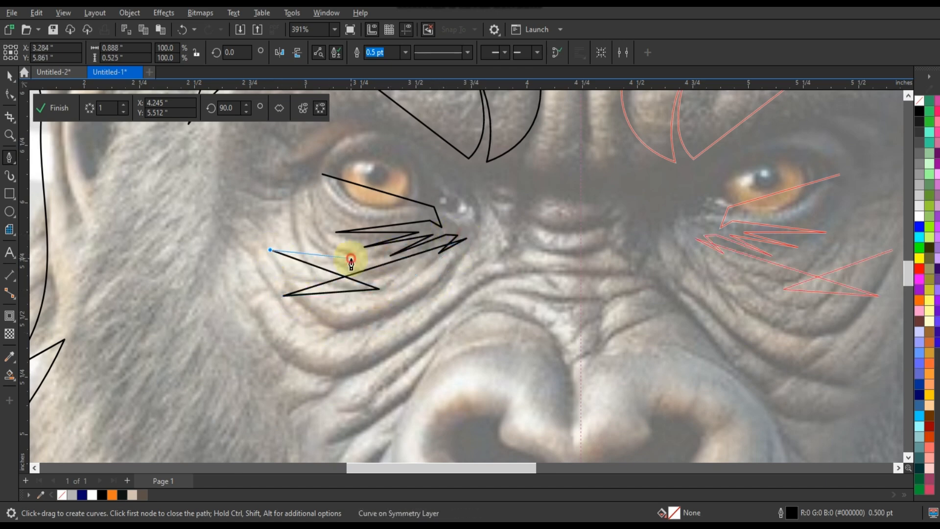
left_click(349, 254)
left_click(305, 235)
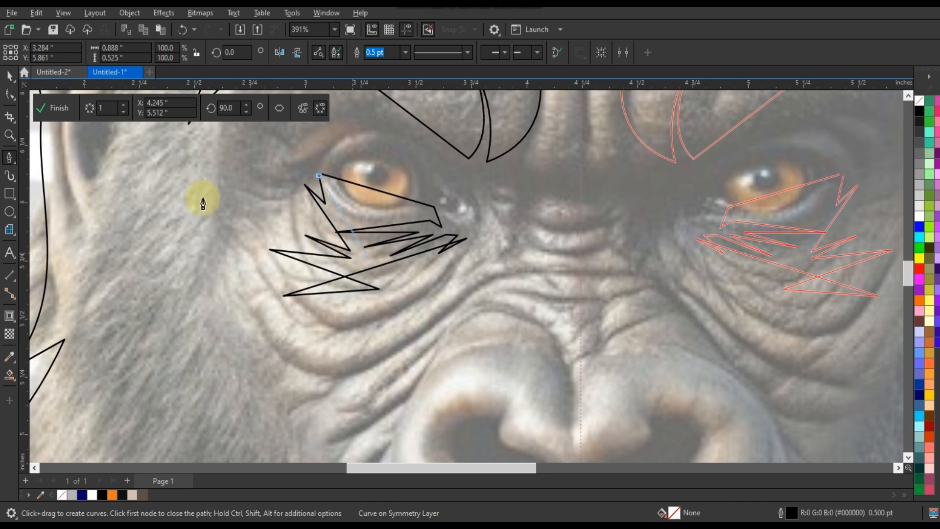
key("space")
Convert all segments of the under-eye contour to curves and round its long lower edge along the eye bag
left_click(8, 95)
left_click_drag(311, 164, 333, 185)
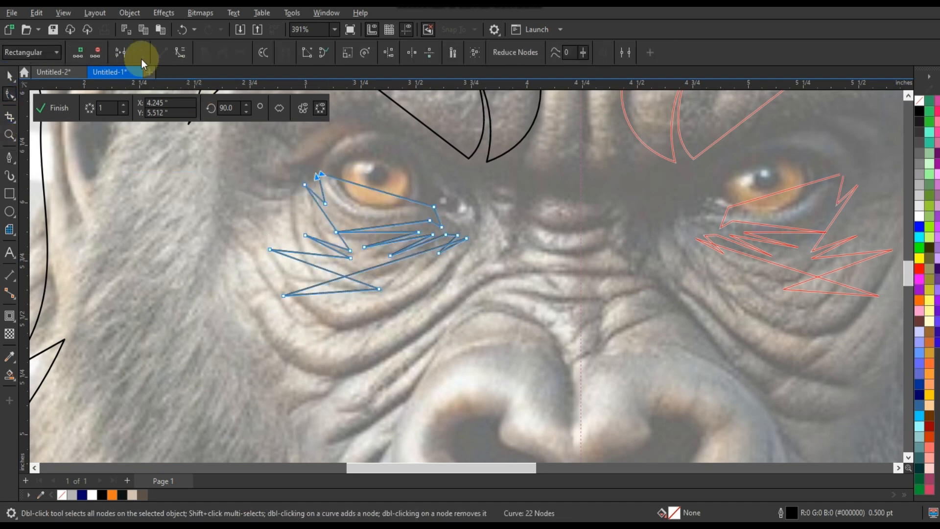
left_click(180, 52)
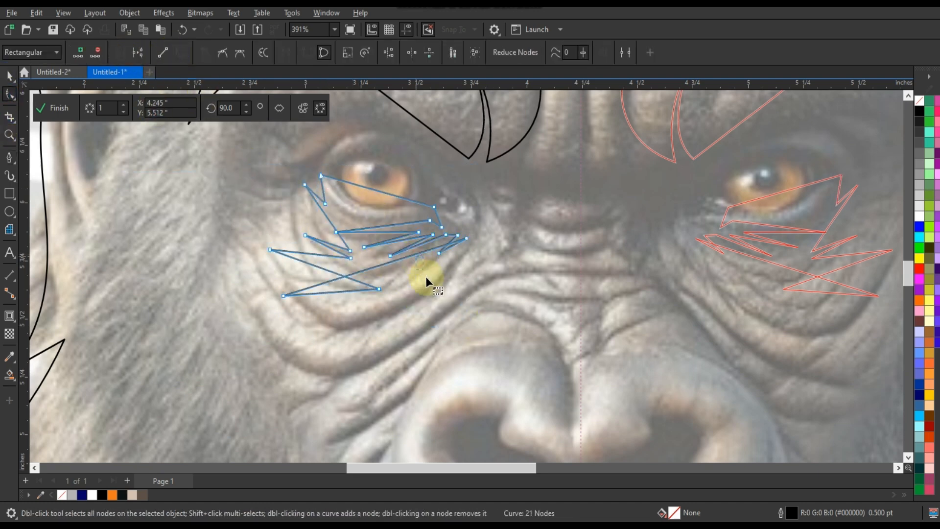
left_click_drag(409, 282, 392, 314)
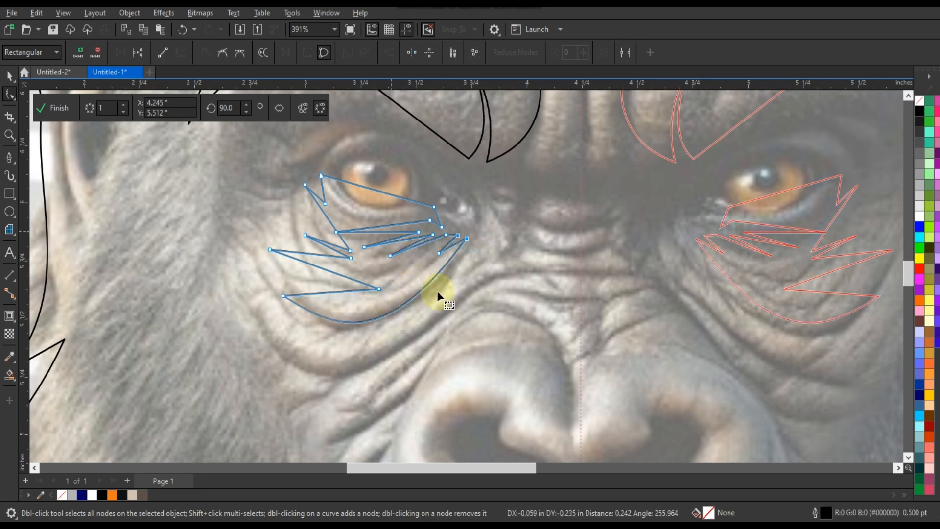
left_click_drag(384, 354, 416, 342)
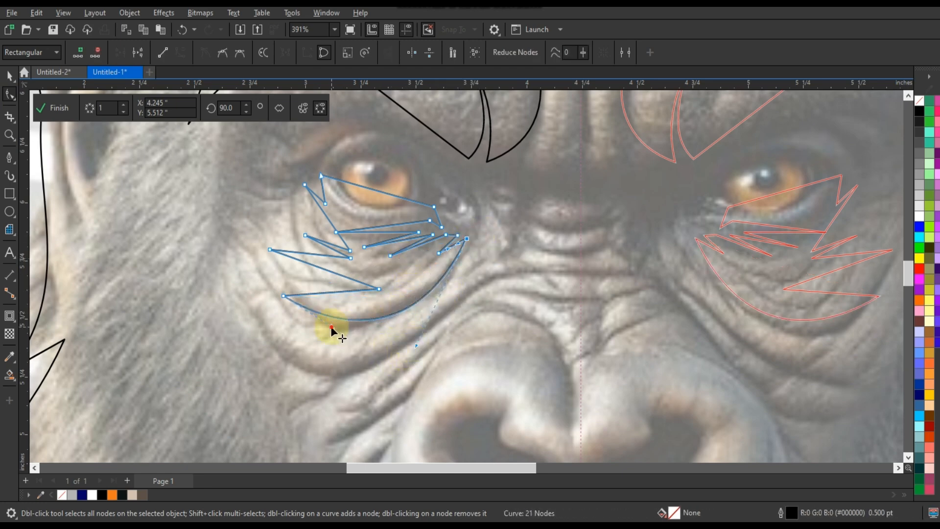
left_click_drag(332, 327, 328, 331)
Bend the under-eye contour's outer wrinkle spikes and the edge following the lower eyelid into curves
left_click_drag(336, 293, 324, 285)
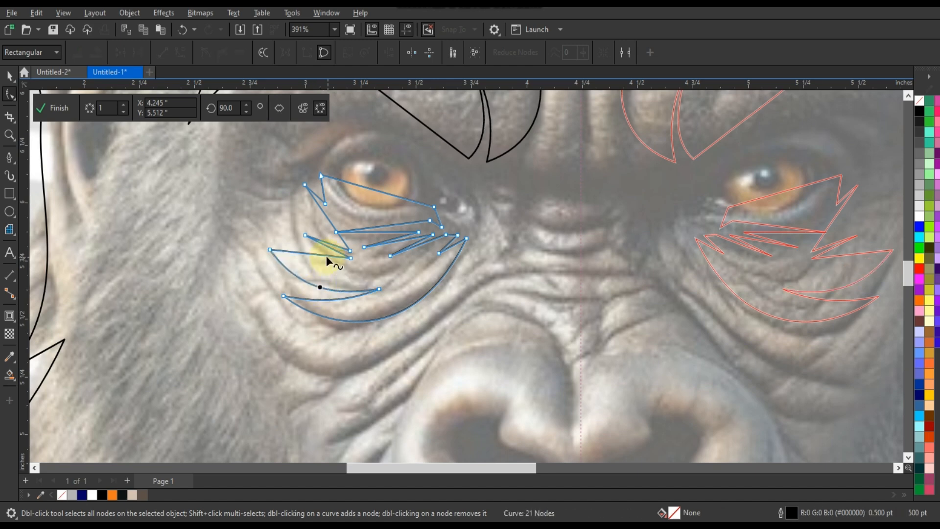
left_click_drag(330, 249, 327, 252)
left_click_drag(331, 223, 323, 230)
left_click_drag(372, 190, 350, 194)
Curve the thin wrinkle spikes and the short segment near the inner eye corner
scroll(391, 284, "up", 2)
left_click_drag(361, 170, 384, 202)
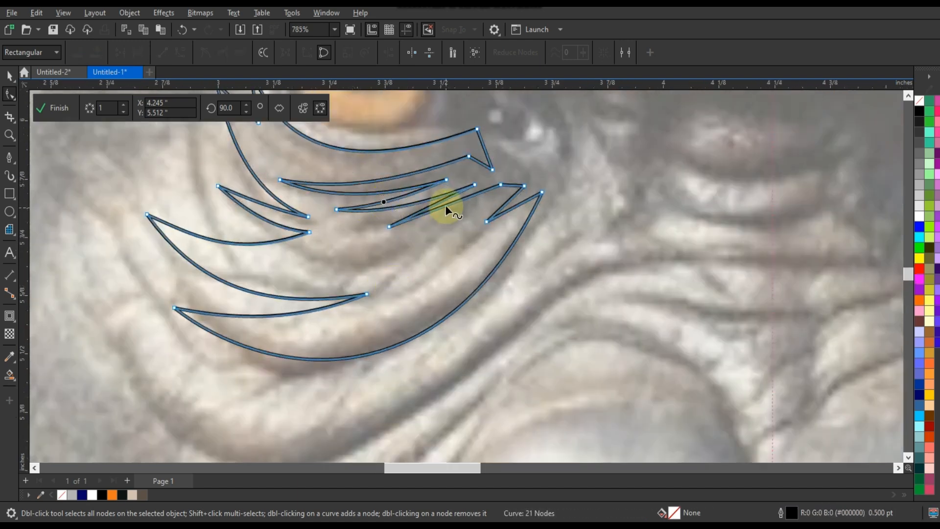
left_click_drag(445, 206, 436, 212)
left_click(511, 185)
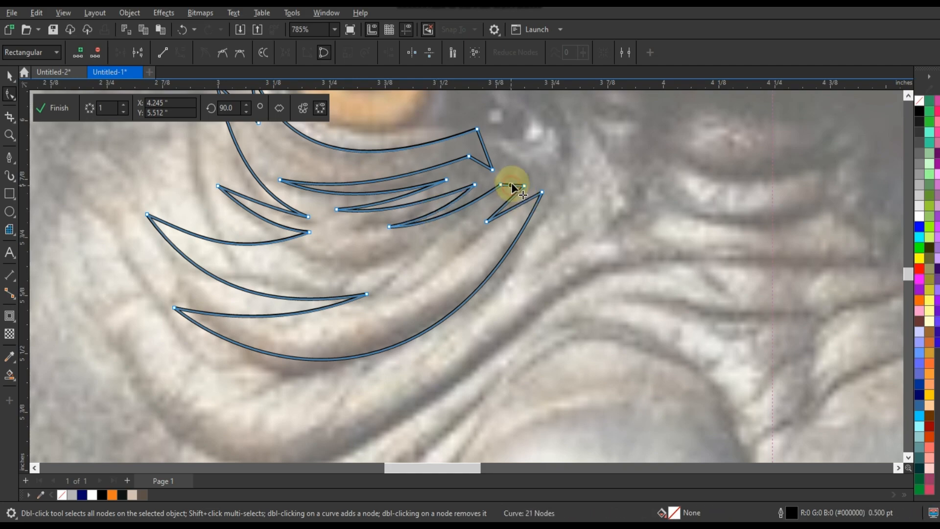
scroll(510, 252, "down", 4)
Start a cheek-fold contour with the Pen tool from the mirror axis on the nose bridge to spikes at the outer cheek
key("z")
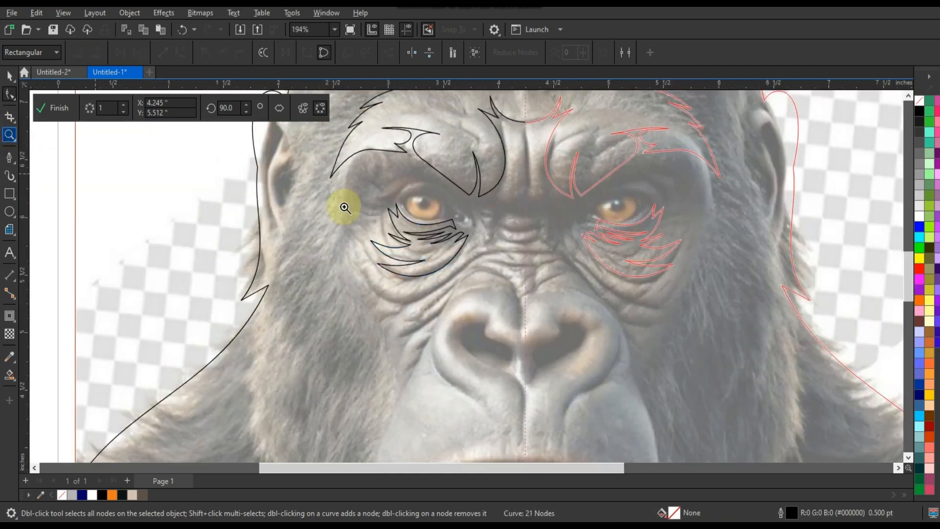
right_click(345, 208)
left_click(582, 350)
left_click(523, 173)
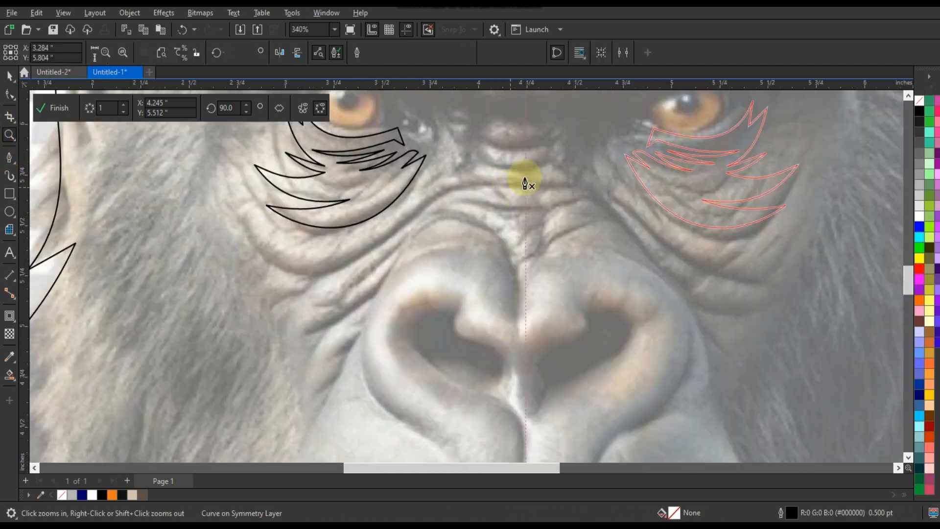
left_click(523, 183)
left_click(394, 234)
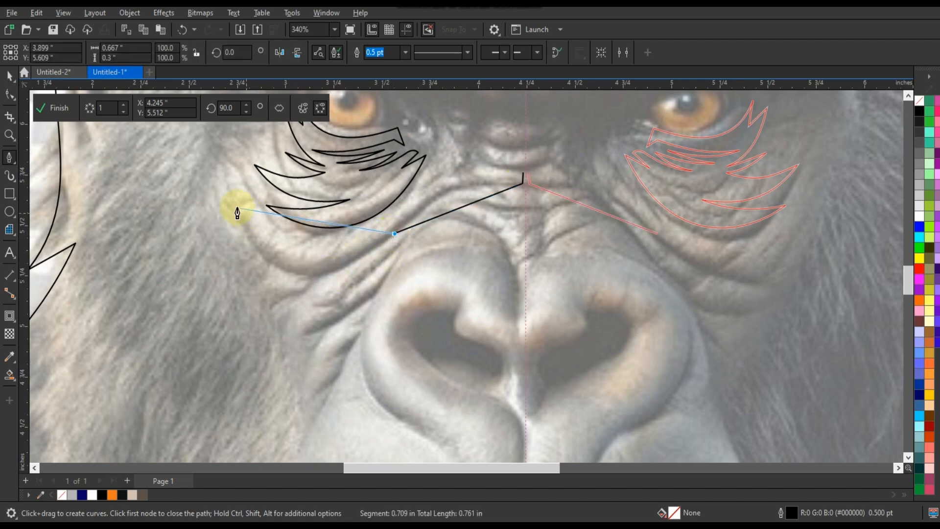
left_click(233, 198)
left_click(242, 229)
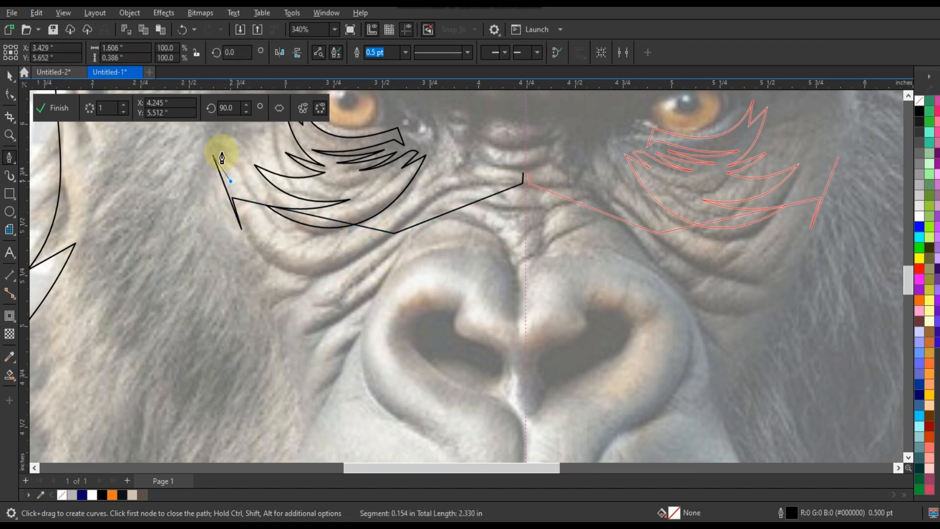
left_click(222, 152)
Continue the cheek-fold contour inward below the eye bag, through the spikes beside the nose bridge, and close it at the mirror axis
left_click(281, 228)
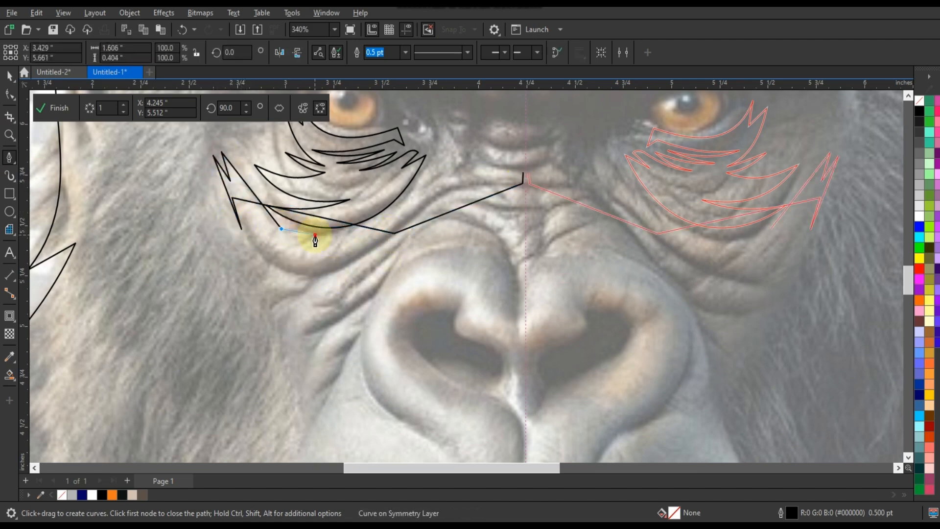
left_click(395, 214)
left_click(437, 167)
left_click(447, 121)
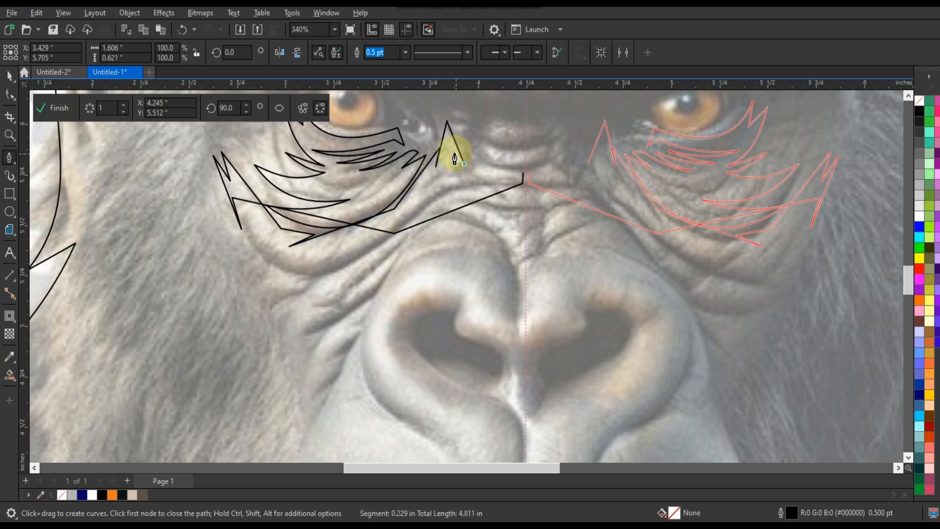
left_click(424, 189)
left_click(483, 163)
left_click(486, 182)
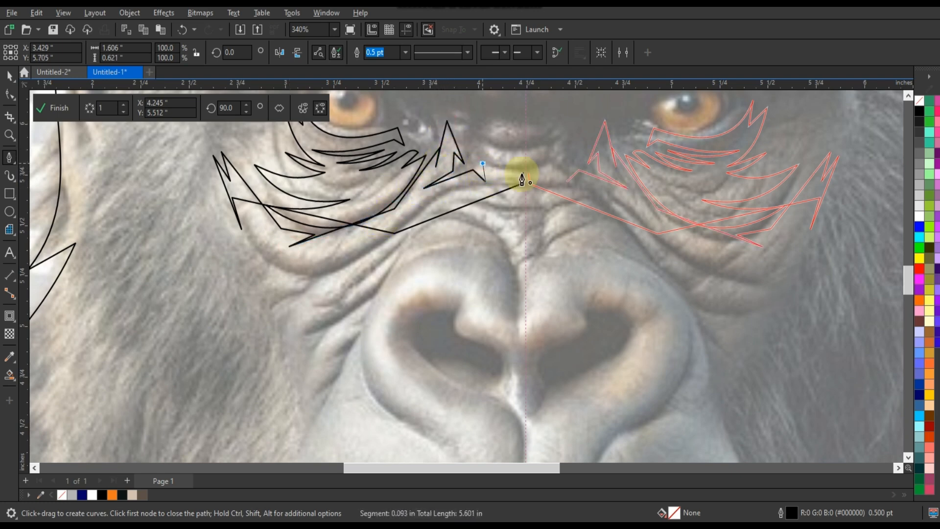
left_click(523, 173)
Convert the cheek-fold contour's segments to curves and bend its lower edge around the fold up to the nose bridge
key("F10")
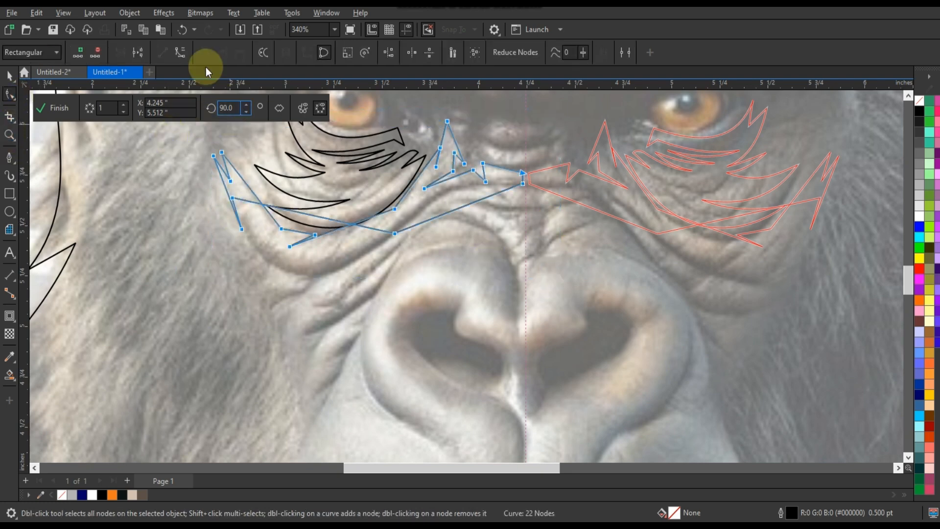
left_click(286, 267)
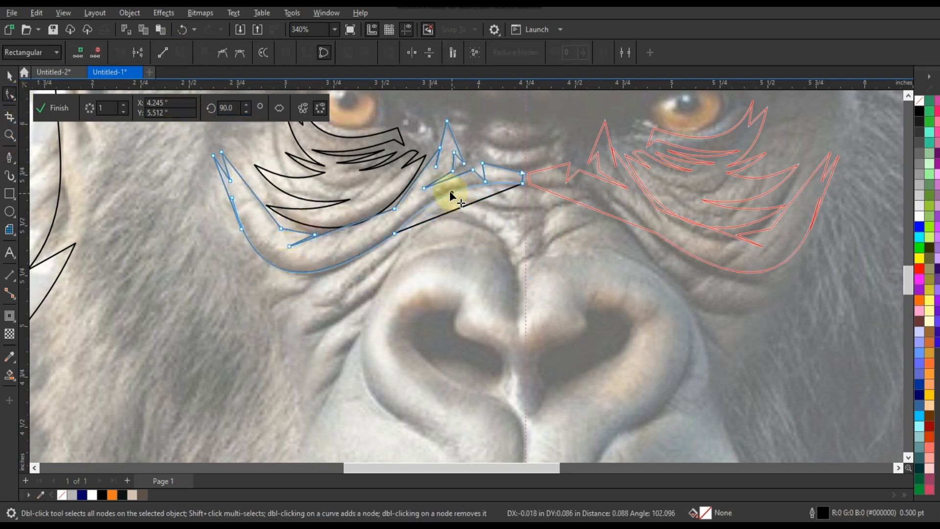
left_click_drag(448, 192, 391, 234)
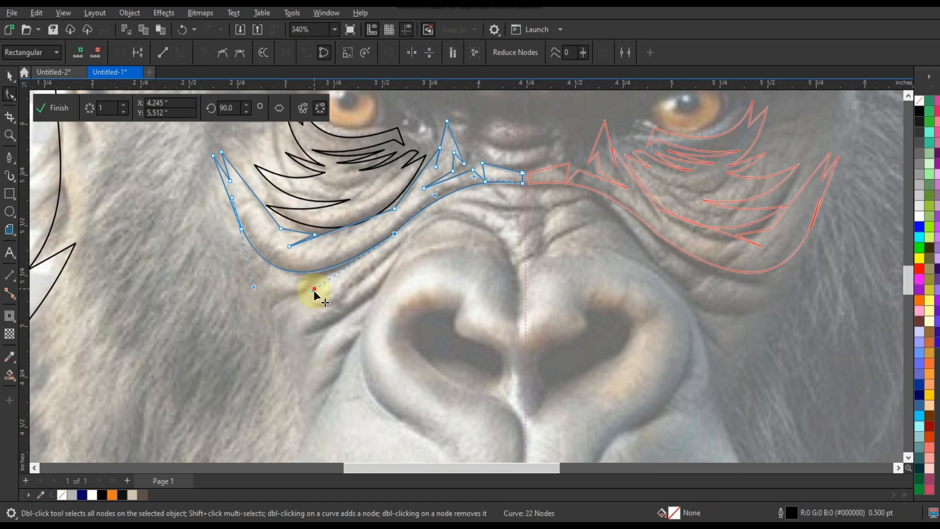
Curve the cheek-fold contour's inner spike below the eye bag and the small spikes at the nose bridge
scroll(294, 275, "up", 2)
left_click(217, 186)
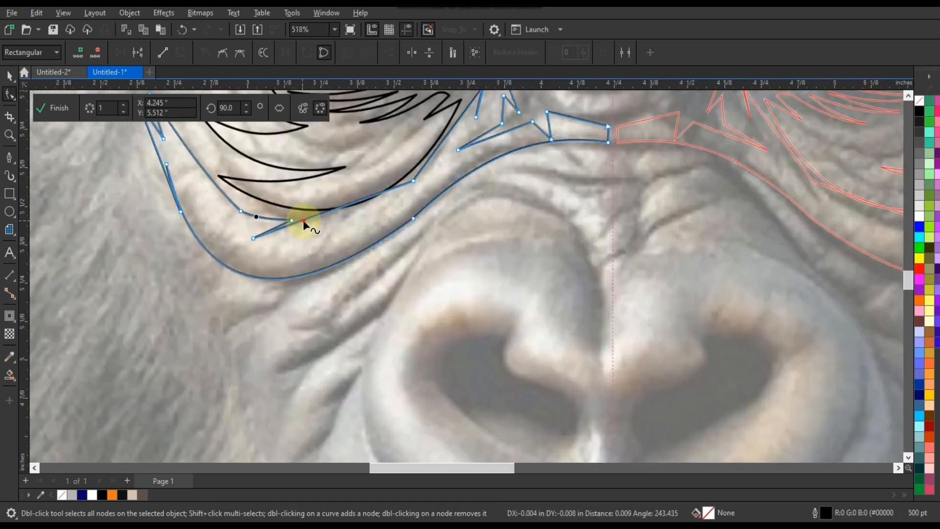
left_click_drag(304, 223, 267, 221)
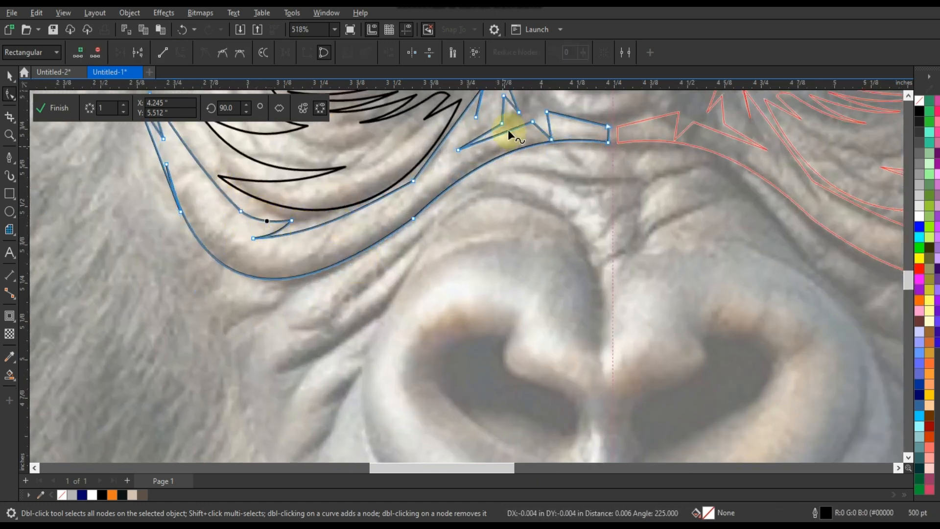
left_click_drag(508, 129, 489, 130)
left_click_drag(547, 120, 541, 129)
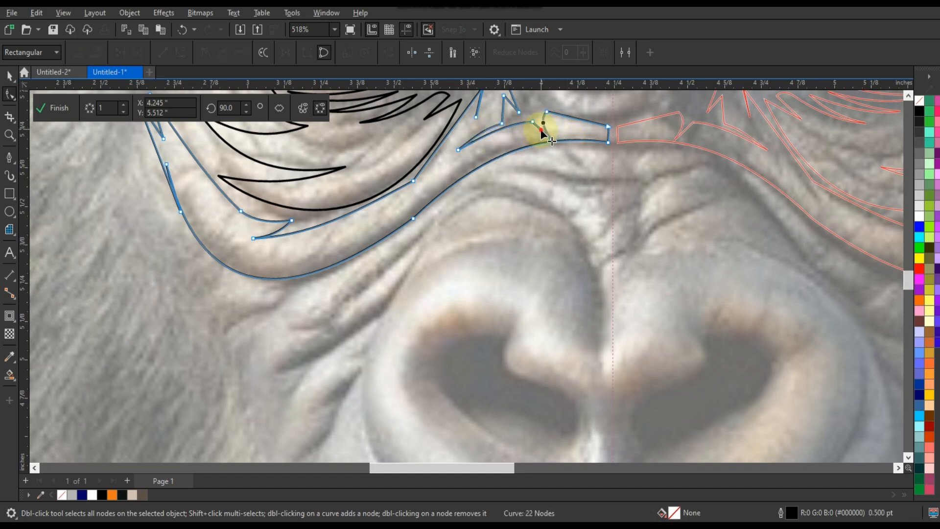
Bend the cheek-fold contour's upper edge beside the eye bag and the sides of the tall spike near the inner eye corner
scroll(571, 123, "down", 1)
left_click(459, 155)
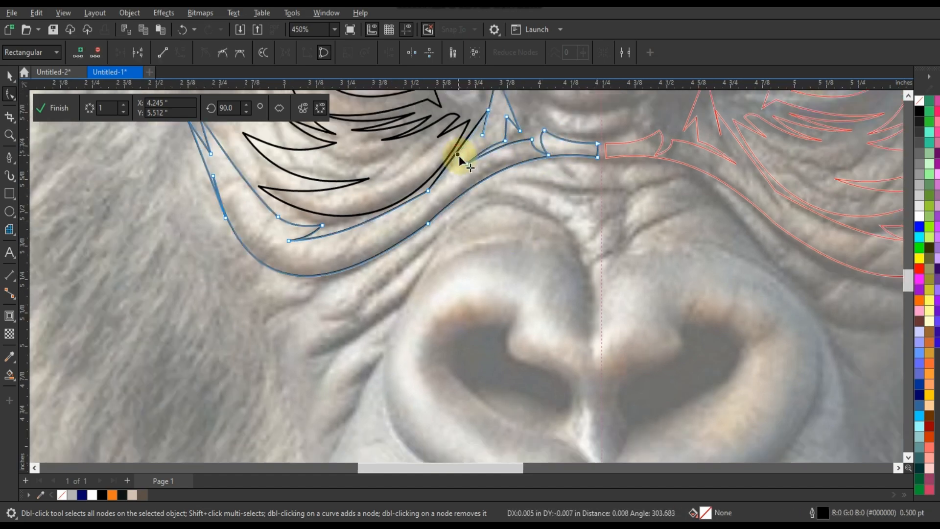
scroll(514, 164, "up", 4)
scroll(684, 153, "up", 3)
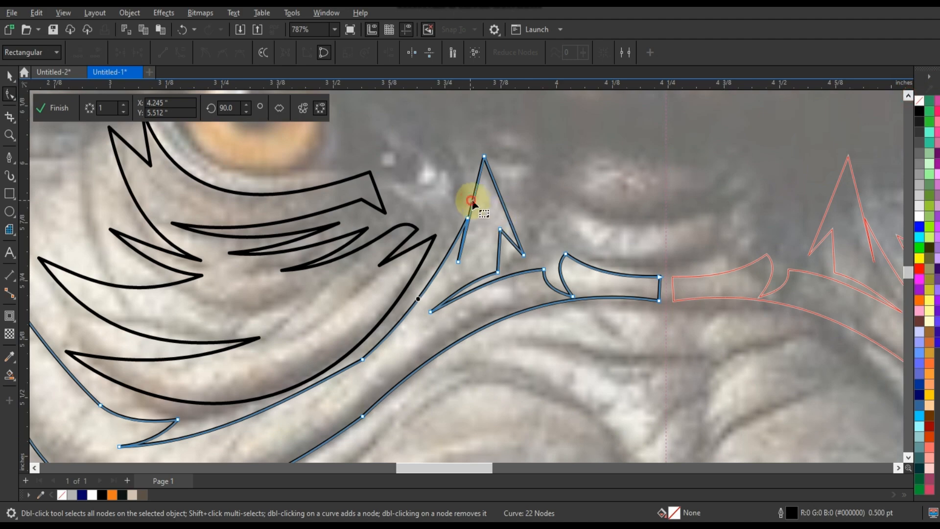
left_click_drag(479, 208, 508, 210)
left_click(508, 250)
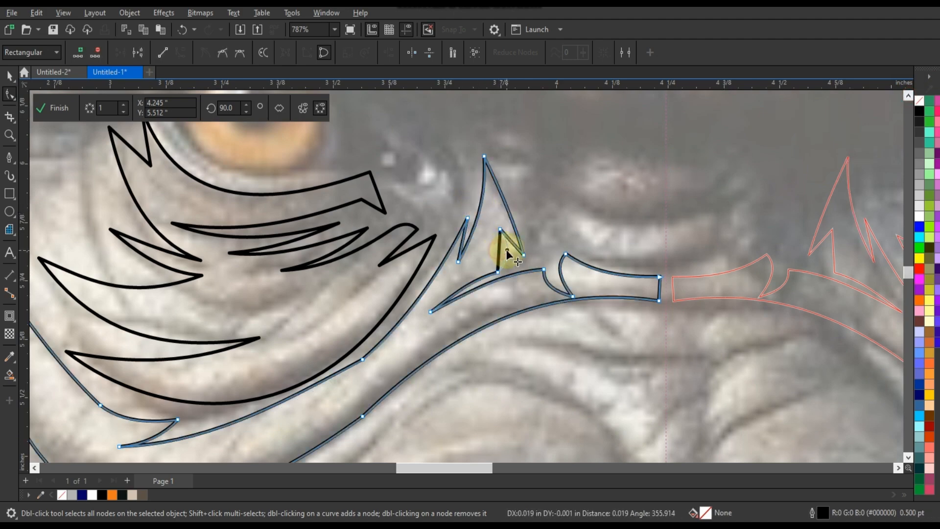
Delete the extra middle nodes on the cheek-fold contour's upper and lower edges and smooth the lower edge
scroll(510, 255, "down", 7)
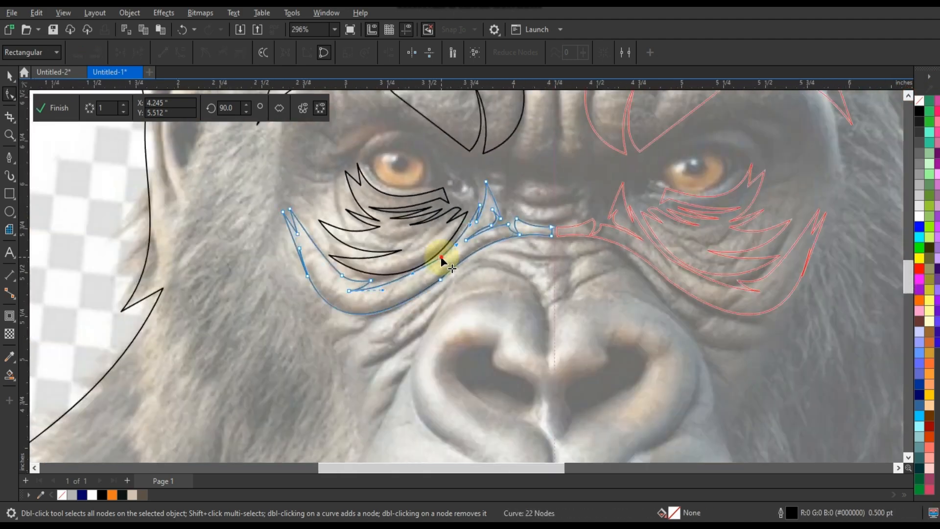
double_click(440, 280)
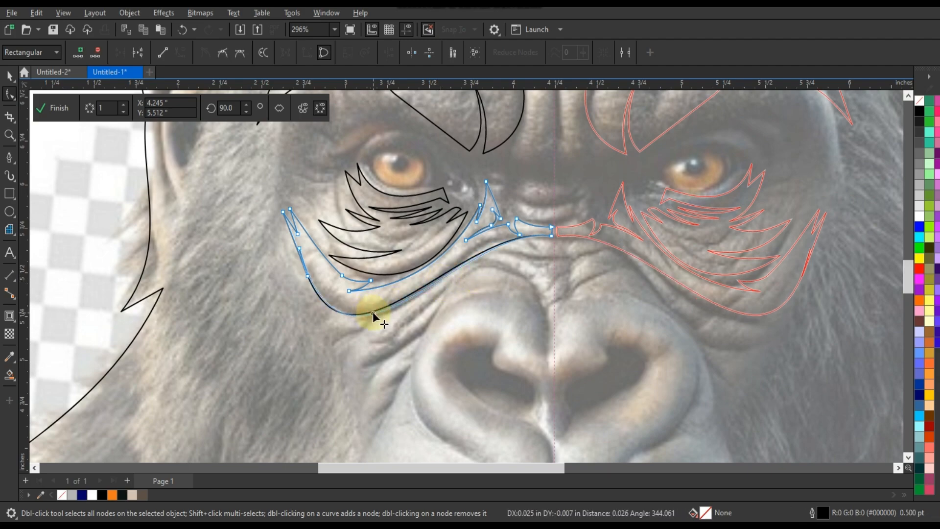
scroll(474, 221, "down", 3)
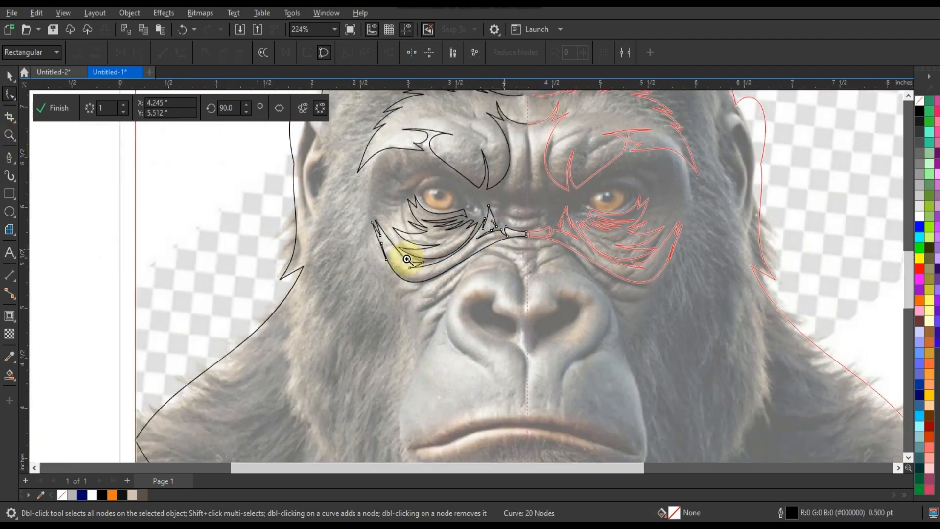
Draw a jagged wrinkle contour with the Pen tool beside the nostril, zigzagging from below the cheek fold down the nose side
left_click_drag(407, 259, 565, 365)
left_click(450, 172)
left_click(373, 246)
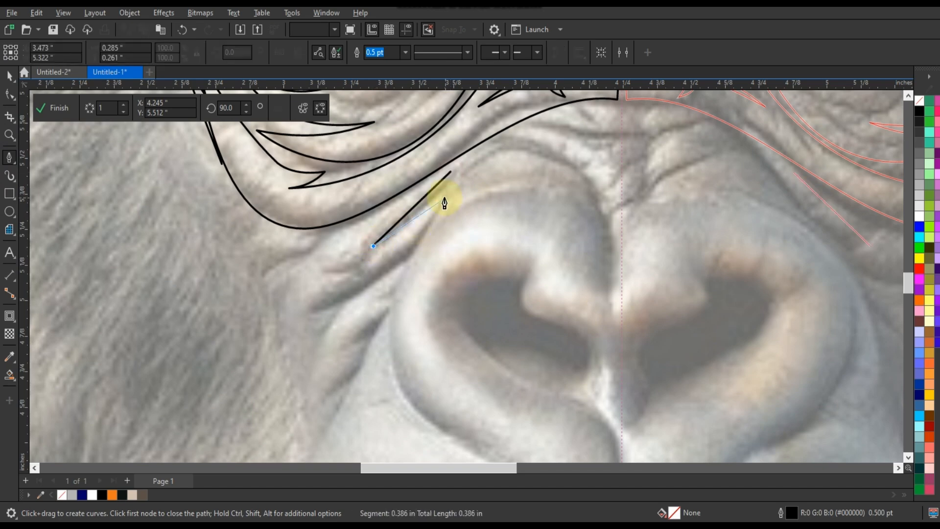
left_click_drag(439, 197, 412, 244)
left_click(323, 303)
left_click(405, 257)
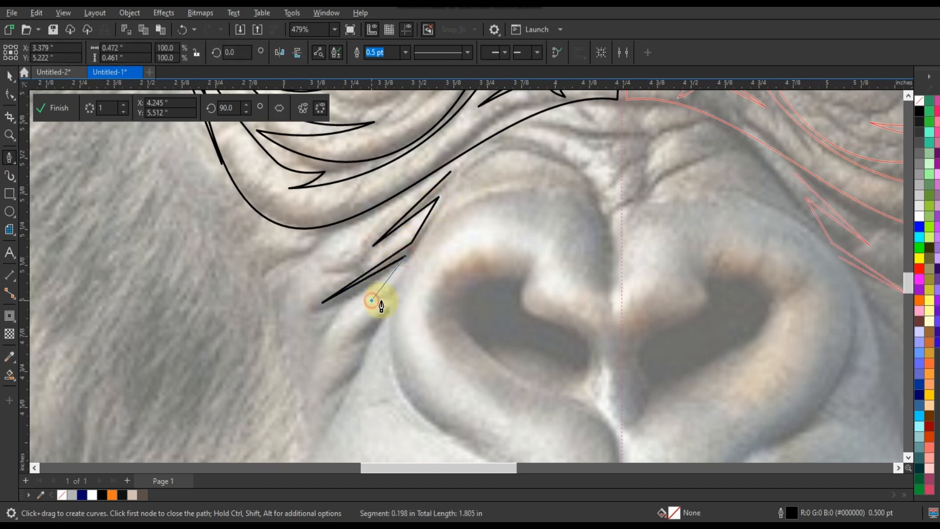
left_click(372, 299)
left_click(391, 298)
left_click(320, 413)
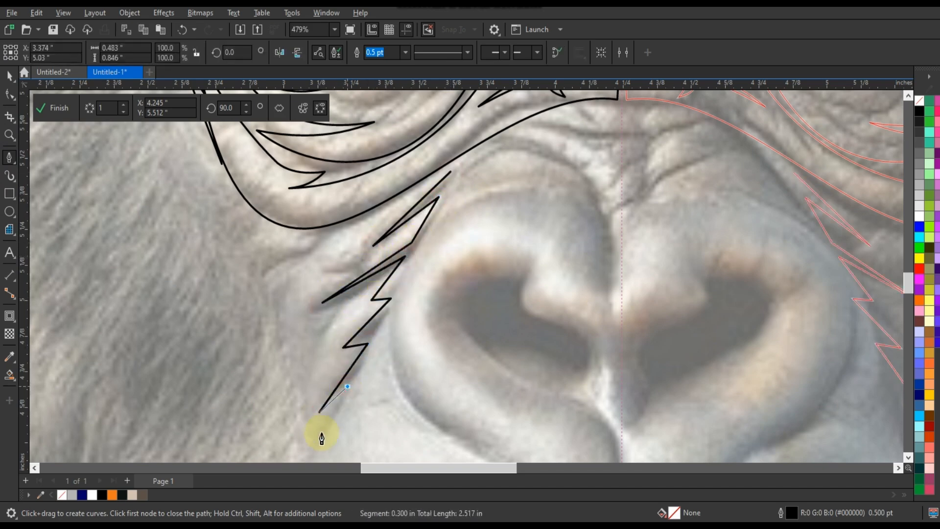
Continue the wrinkle contour back up its outer side with tall spikes and close it at its starting node
left_click(351, 297)
left_click(293, 375)
left_click(319, 250)
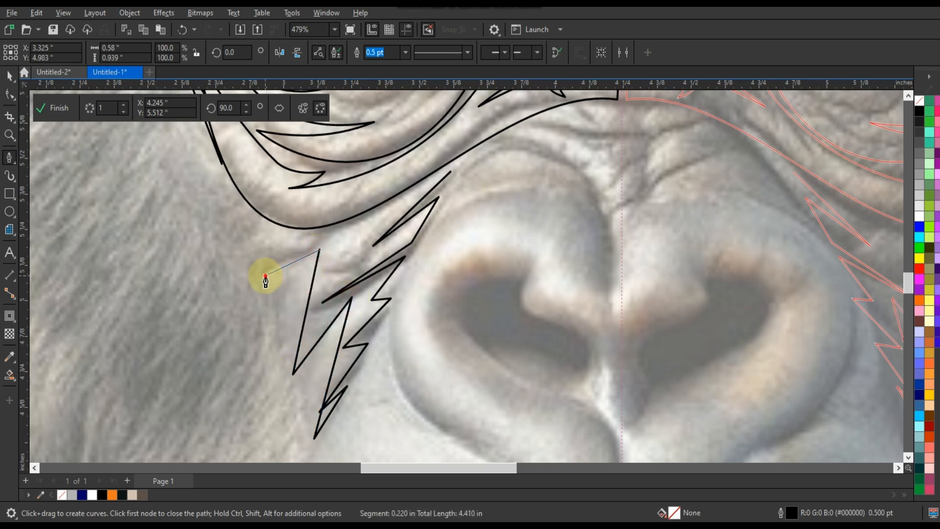
left_click(265, 275)
double_click(449, 174)
Convert the wrinkle contour beside the nostril to curves and bend the sides of its spikes along the photo's folds
left_click(10, 94)
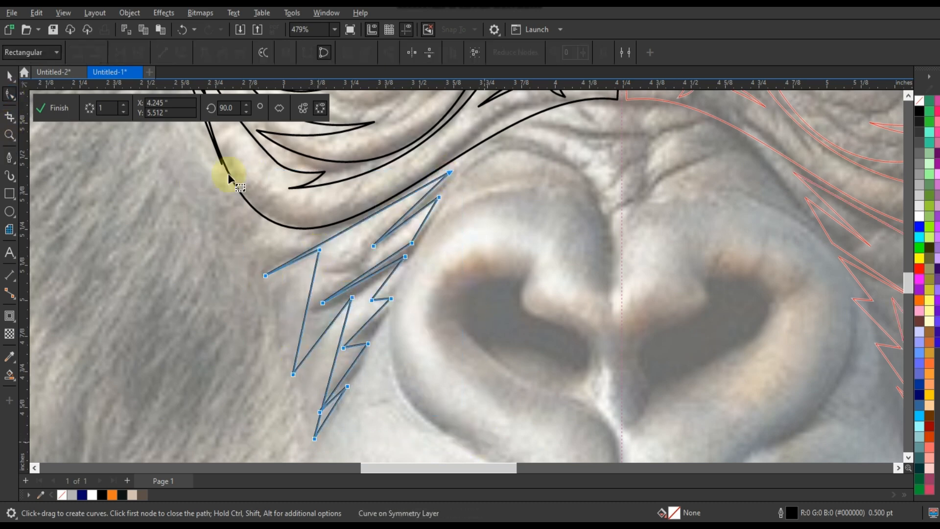
left_click_drag(308, 305, 287, 298)
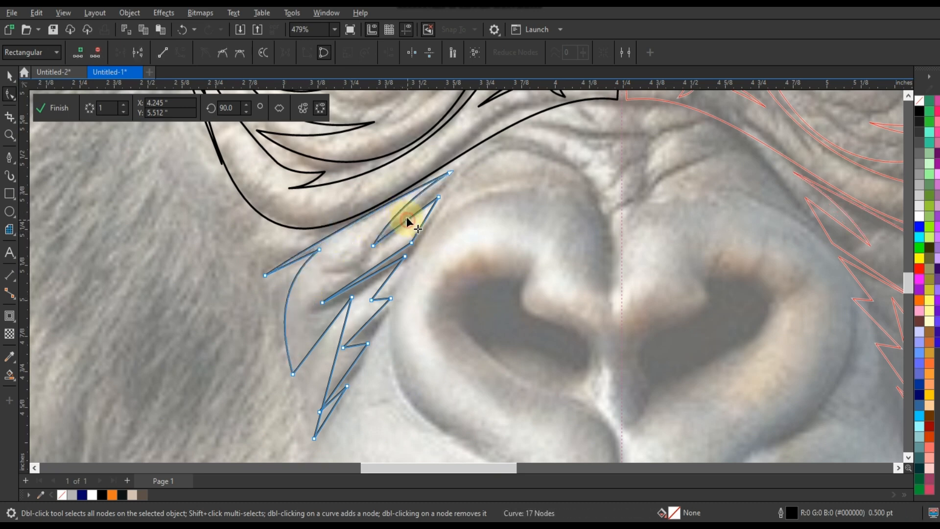
left_click_drag(406, 217, 384, 280)
left_click_drag(315, 328, 315, 329)
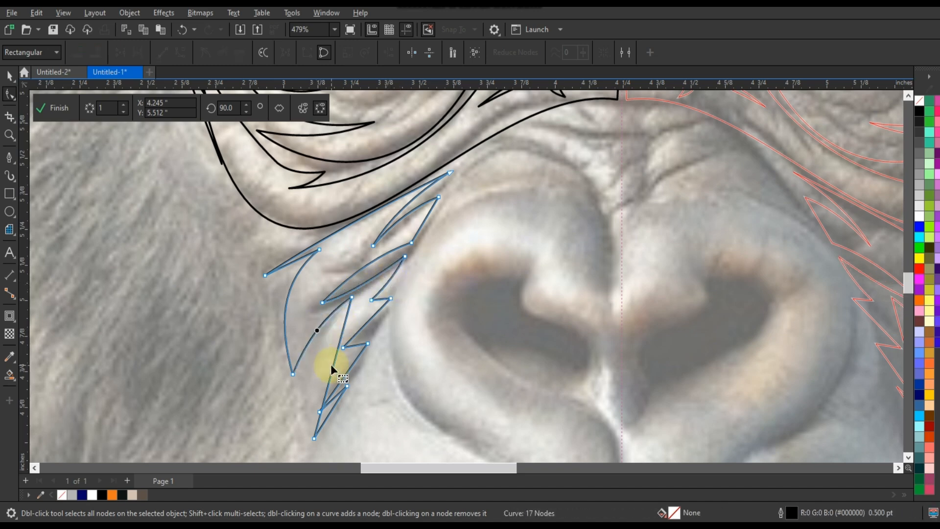
mouse_move(333, 367)
left_mouse_down()
mouse_move(311, 356)
mouse_move(336, 401)
mouse_move(338, 376)
left_mouse_up()
double_click(362, 329)
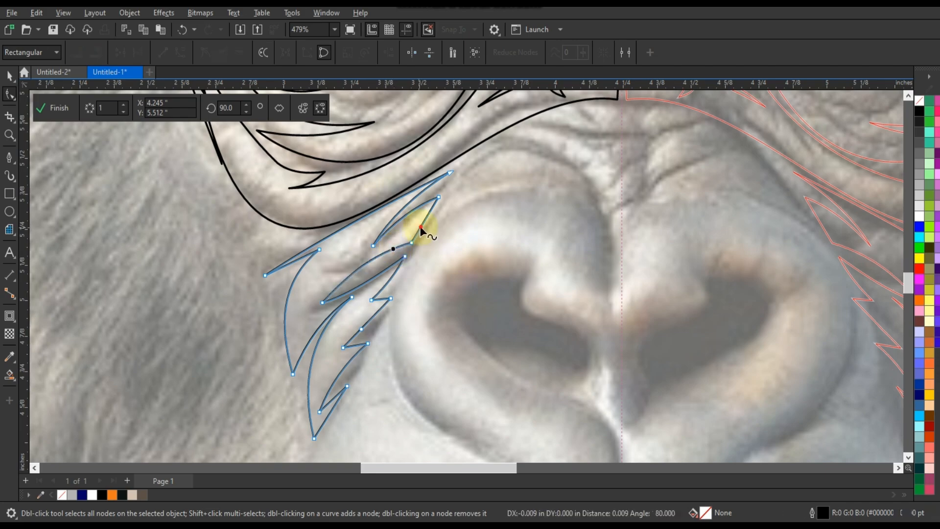
Start a muzzle contour with the Pen tool along the nostril crease, over the nose wing, down the centre line and back into the nostril
scroll(351, 236, "down", 4)
scroll(386, 365, "down", 1)
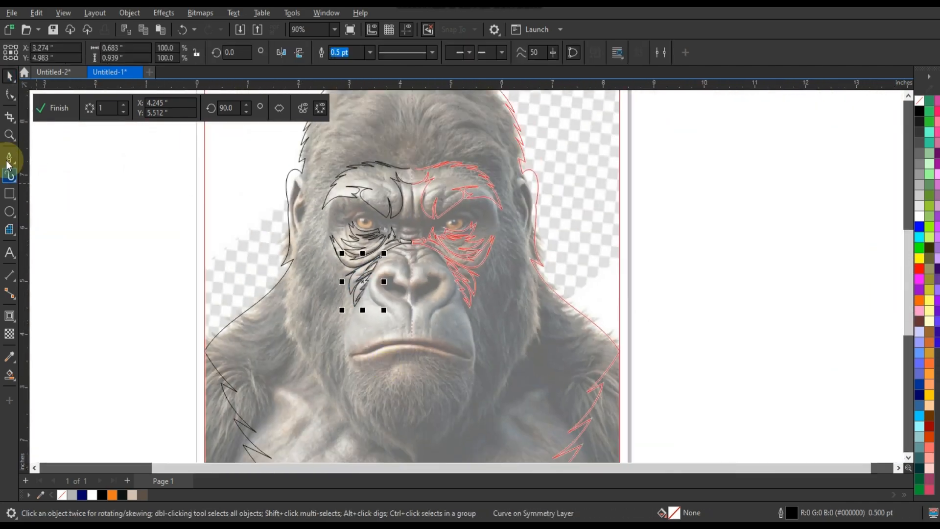
left_click(9, 135)
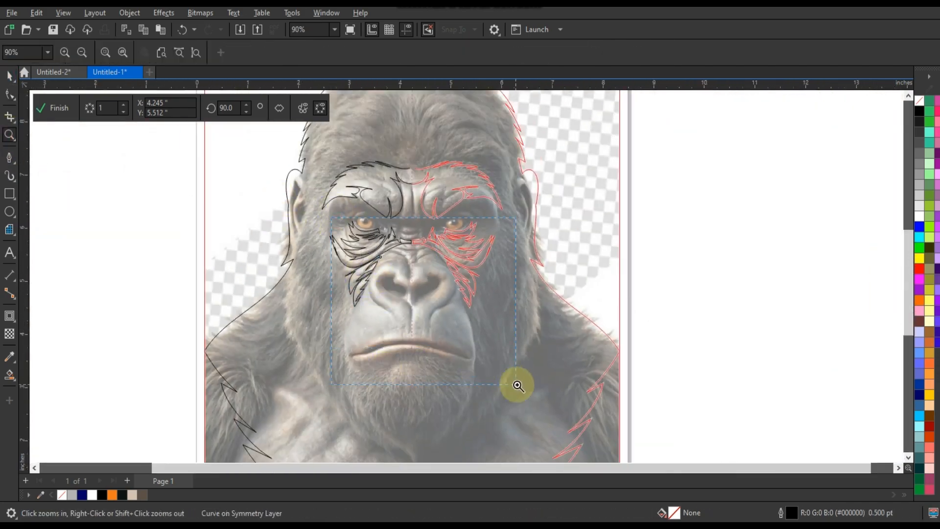
scroll(494, 325, "up", 3)
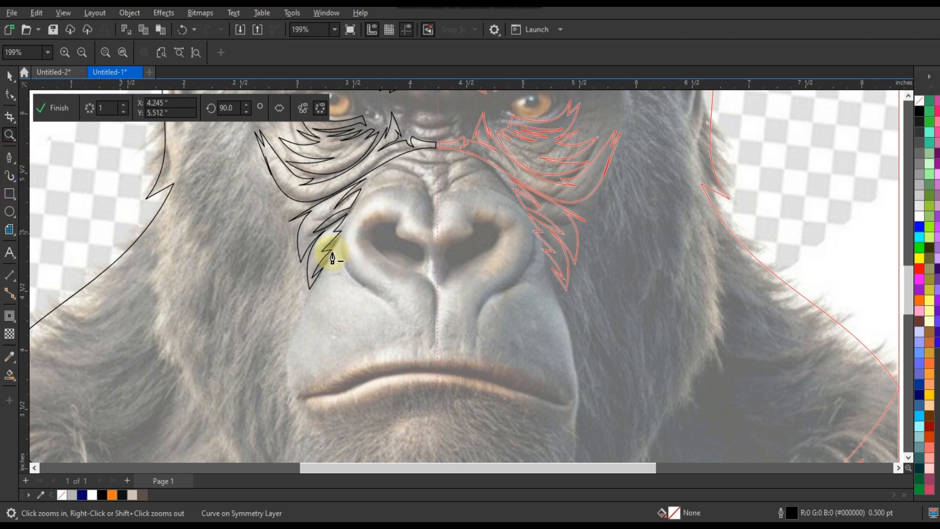
left_click(339, 244)
left_click(396, 311)
left_click(353, 213)
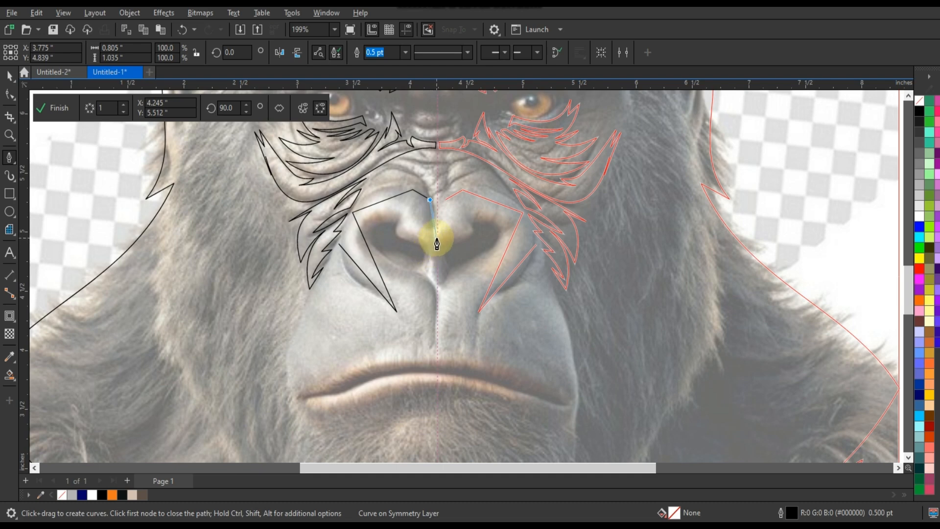
left_click(401, 223)
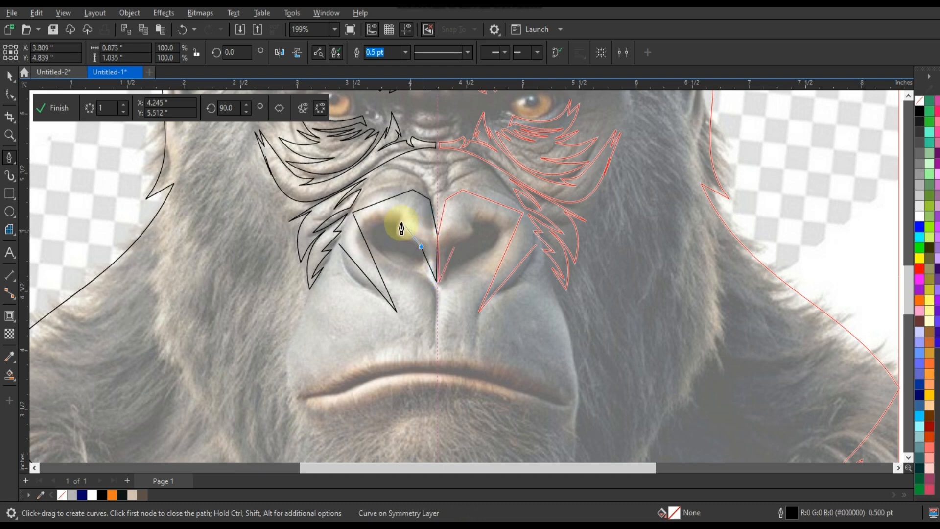
Continue the muzzle contour around the nostril, down the philtrum and along the upper lip to the mouth corner, and close it
left_click(369, 235)
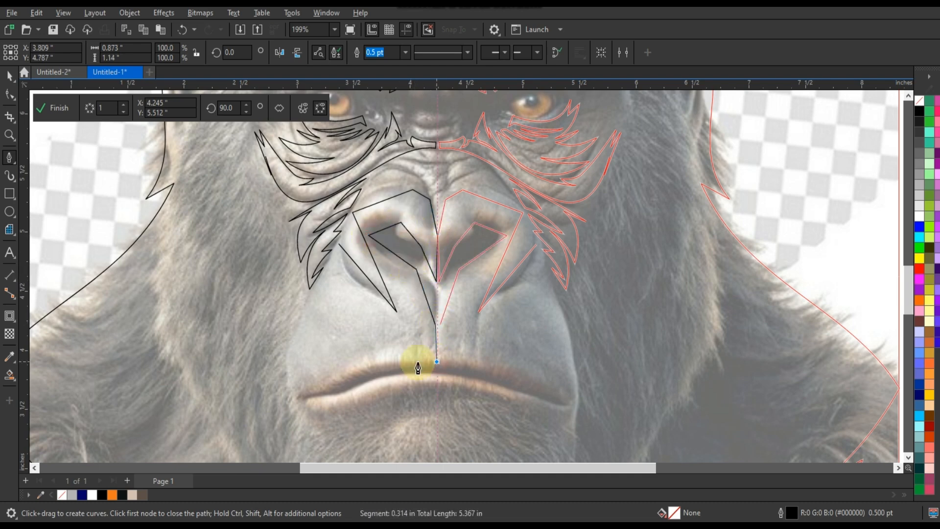
left_click(295, 395)
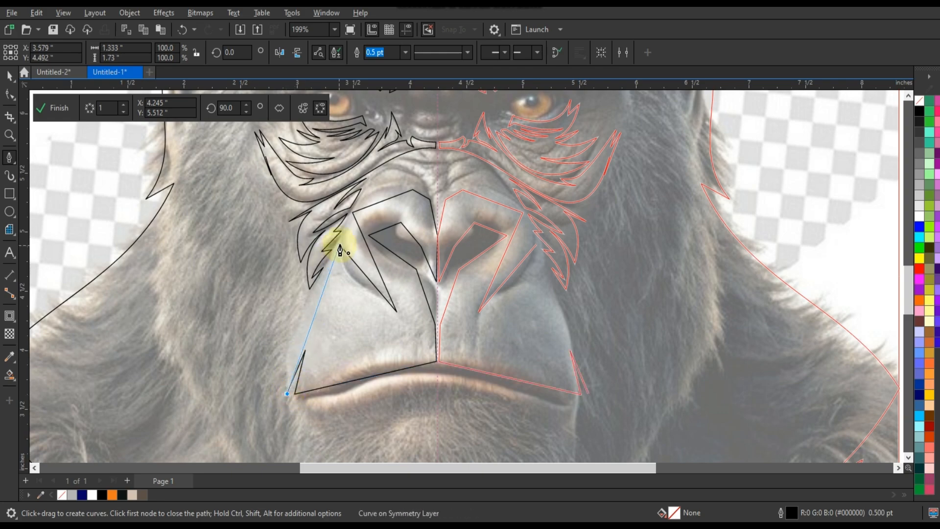
left_click(340, 245)
Convert all segments of the muzzle contour to curves and bend its outer cheek edge down to the mouth corner
scroll(399, 288, "down", 1)
double_click(9, 95)
scroll(298, 296, "up", 3)
left_click(178, 53)
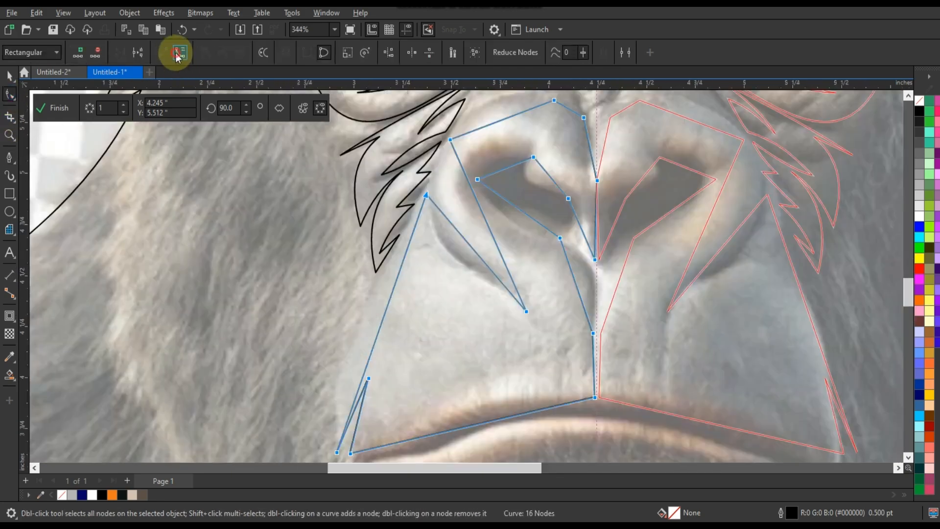
scroll(331, 446, "down", 1)
left_click_drag(366, 325, 338, 313)
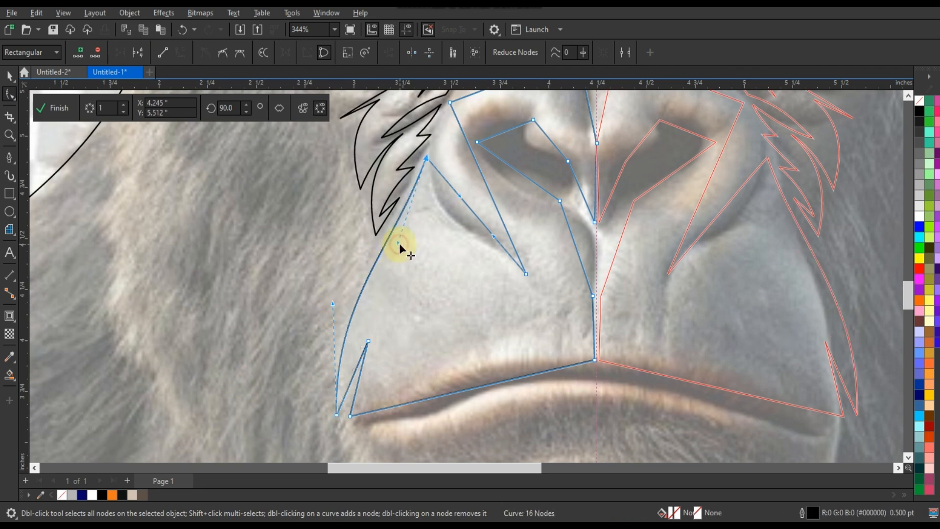
left_click_drag(398, 243, 392, 240)
Bend both edges of the muzzle contour's crease around the outside of the nose wing
left_click_drag(456, 196, 453, 201)
left_click_drag(430, 162, 421, 166)
left_click_drag(443, 225, 434, 235)
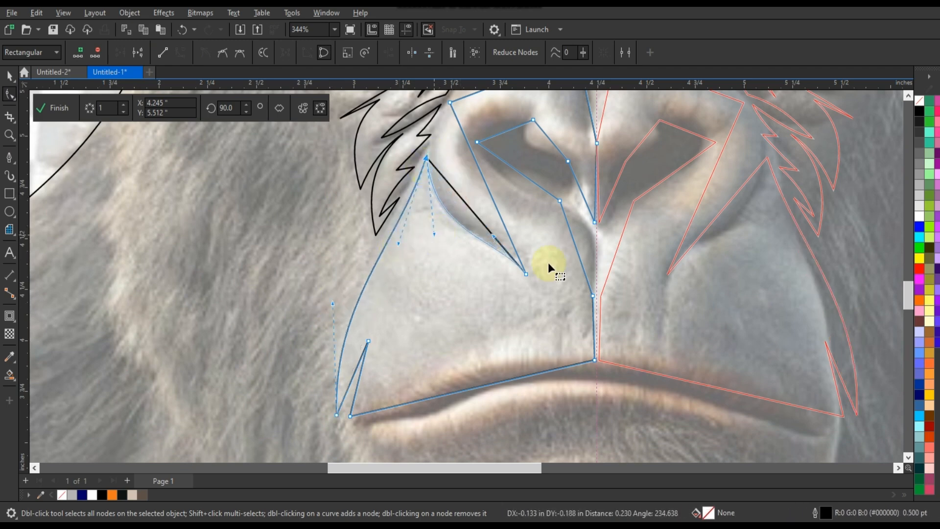
left_click_drag(475, 160, 438, 208)
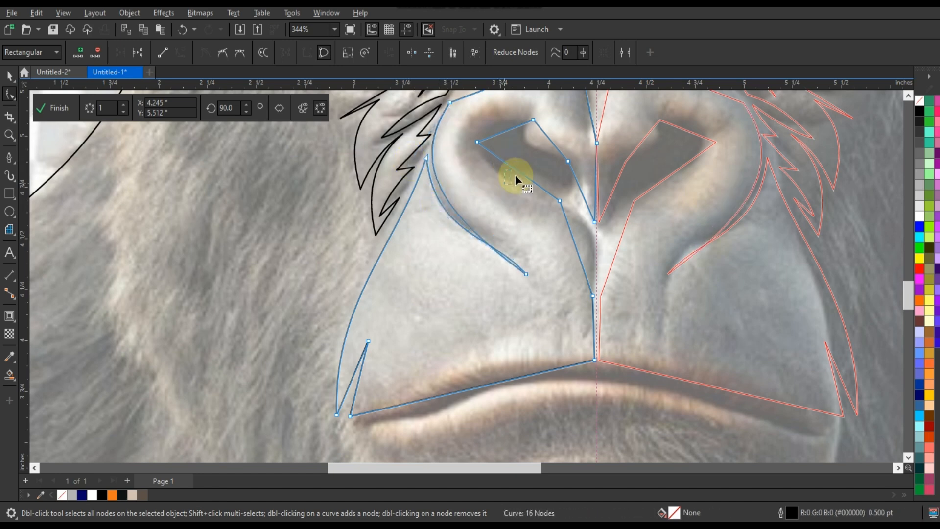
Curve the muzzle contour's nostril opening and the segments joining it to the centre line and philtrum
left_click_drag(521, 174, 512, 186)
left_click_drag(514, 128, 473, 109)
left_click_drag(544, 132, 535, 155)
mouse_move(583, 193)
left_mouse_down()
mouse_move(607, 205)
mouse_move(594, 192)
left_mouse_up()
left_click_drag(590, 159, 591, 165)
left_click_drag(575, 236, 588, 228)
Delete the middle node on the muzzle contour's philtrum line and arch its upper-lip edge from the centre to the mouth corner
left_click(593, 296)
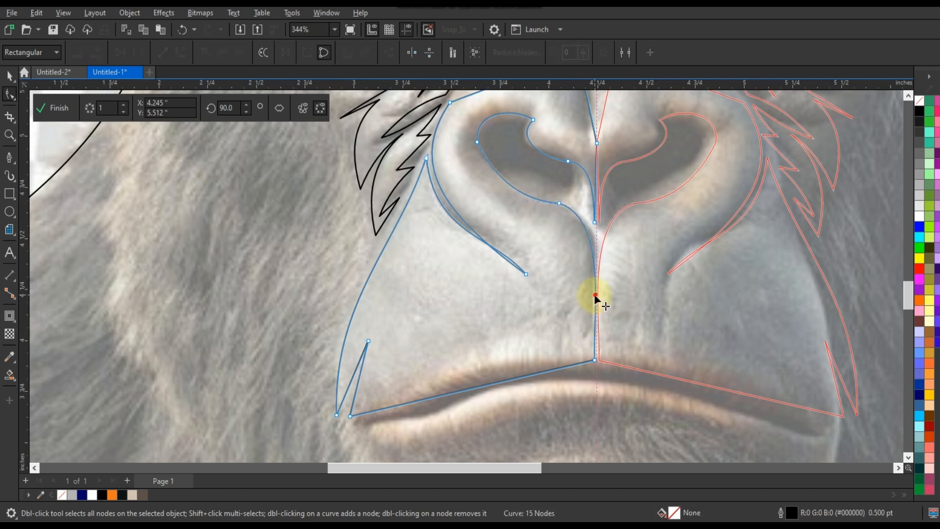
double_click(596, 295)
left_click(595, 361)
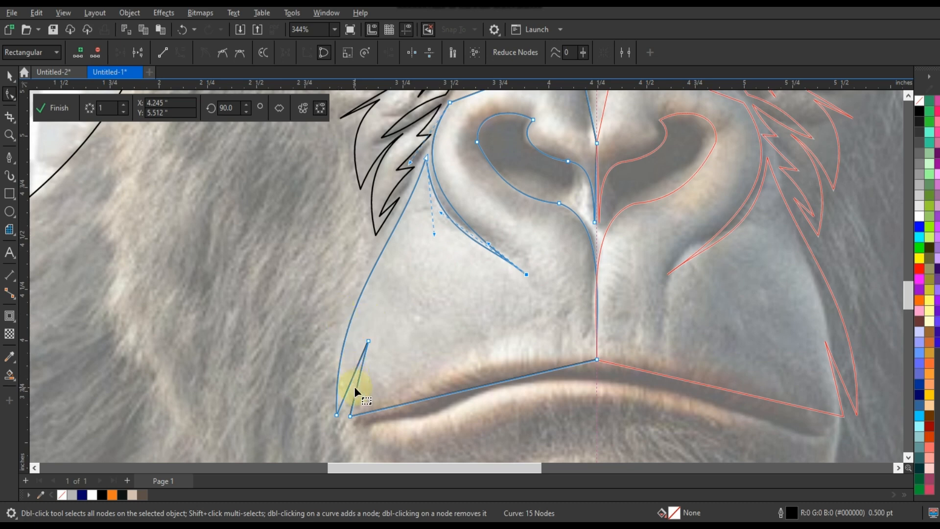
left_click_drag(478, 386, 487, 359)
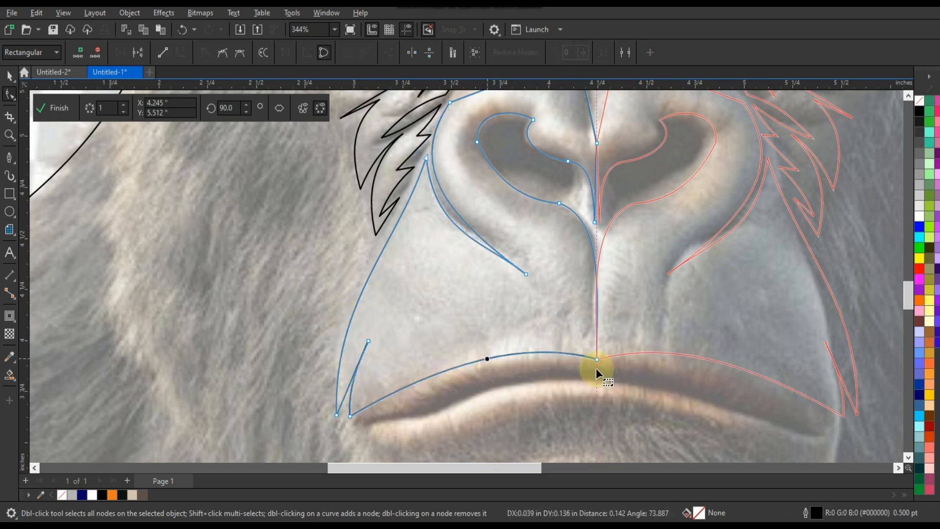
left_click_drag(597, 360, 596, 351)
left_click_drag(526, 329, 434, 333)
Round the muzzle contour's top edge over the nose wing and curve its segment down the centre of the nose
scroll(434, 333, "down", 4)
left_click(9, 137)
left_click_drag(406, 170, 598, 283)
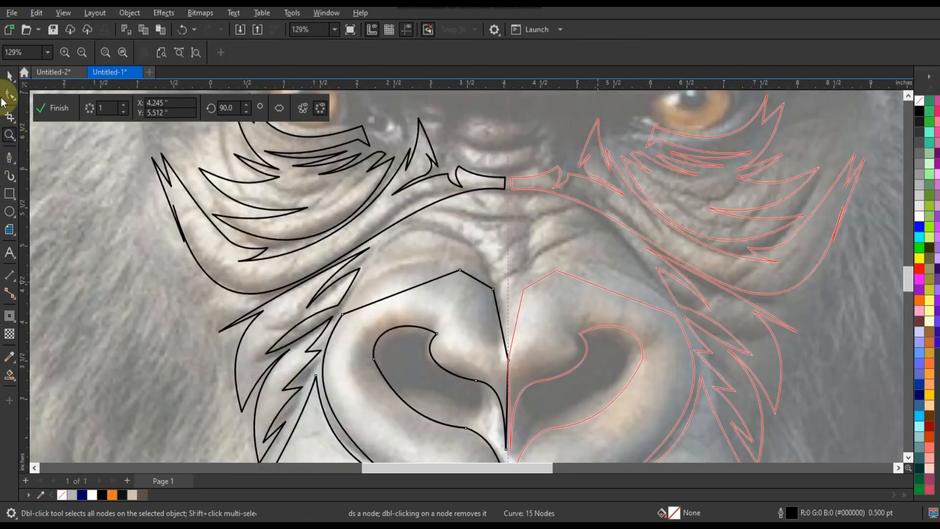
left_click(9, 94)
left_click_drag(381, 300, 364, 276)
left_click_drag(478, 279, 479, 277)
left_click(503, 335)
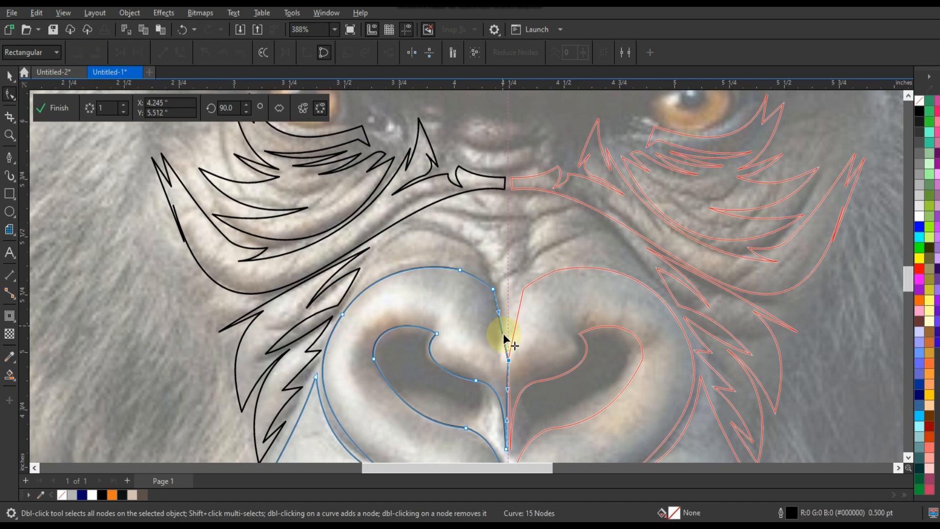
left_click_drag(499, 311, 508, 327)
left_click(510, 313)
Draw a closed five-node lower-lip contour with the Pen tool from the centre line to the mouth corner and back
scroll(479, 291, "down", 5)
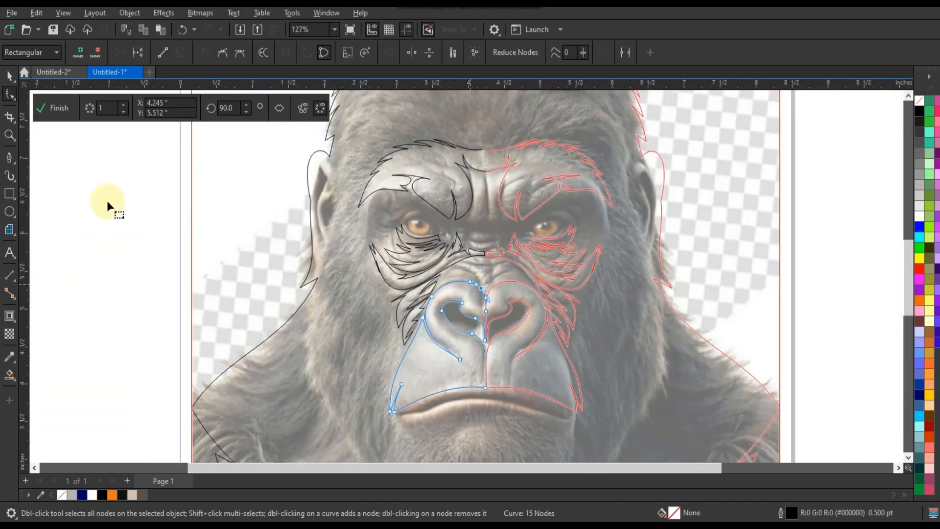
key("space")
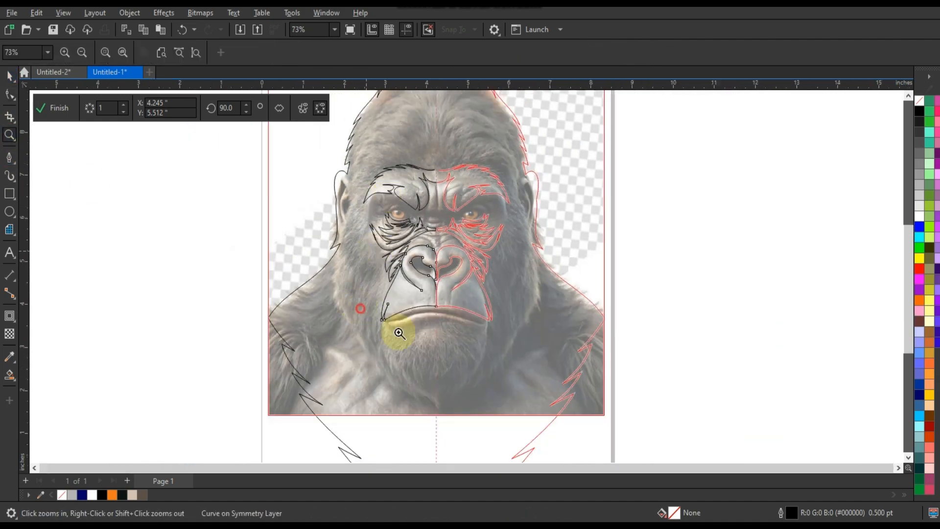
left_click(491, 330)
right_click(333, 244)
left_click_drag(605, 271, 605, 270)
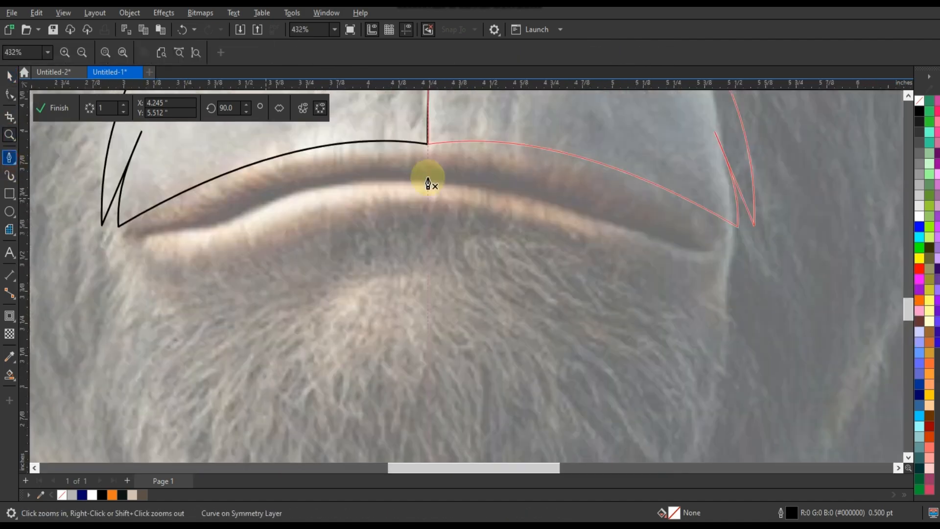
key("space")
left_click(427, 207)
left_click(181, 267)
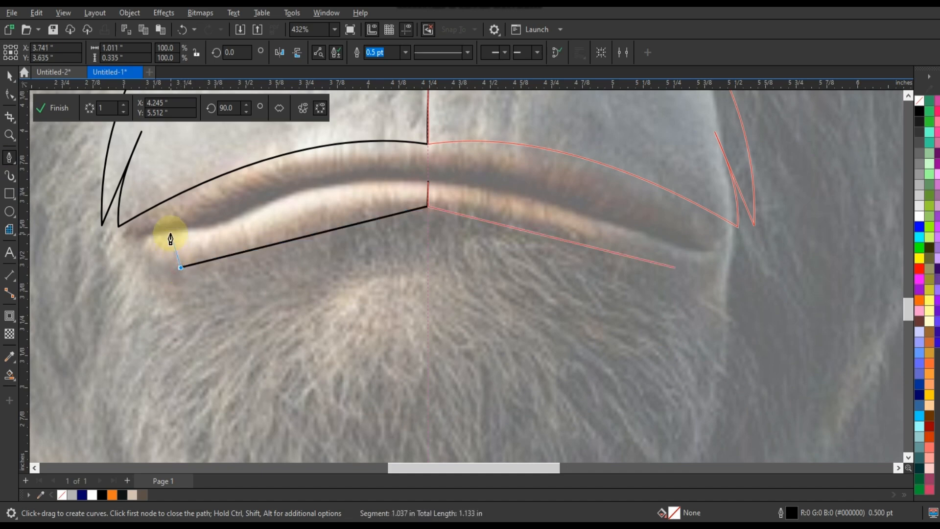
left_click(428, 183)
Curve the lower-lip contour's edges with a rounded outer end and dismiss the download manager's pop-up dialogs
left_click(9, 94)
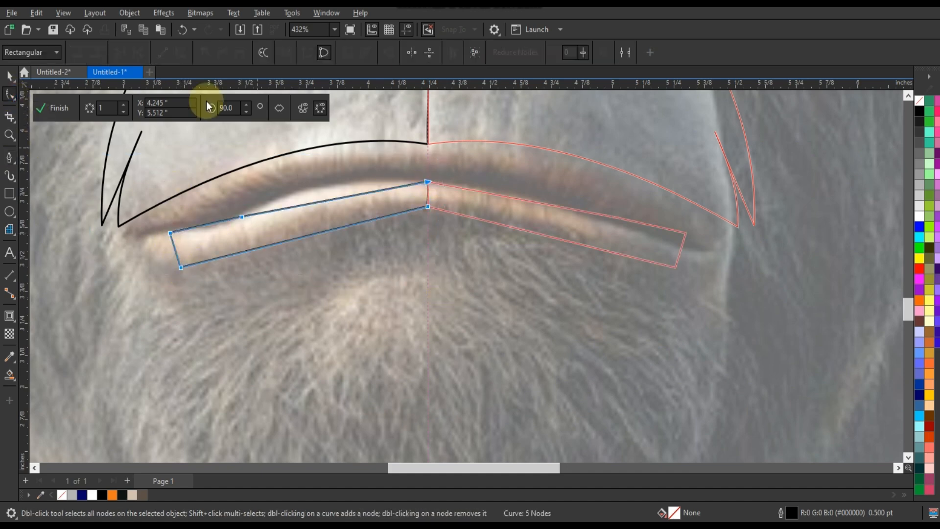
left_click_drag(327, 196, 326, 183)
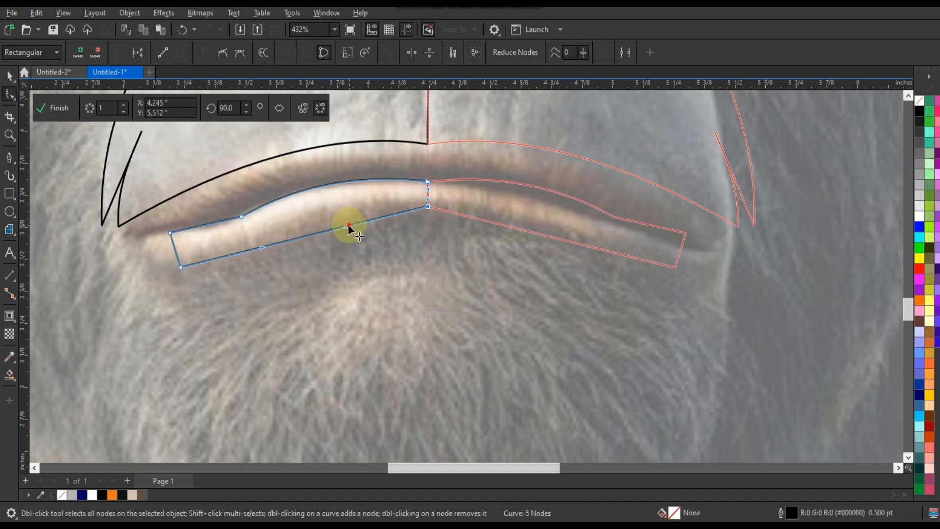
left_click_drag(348, 226, 143, 235)
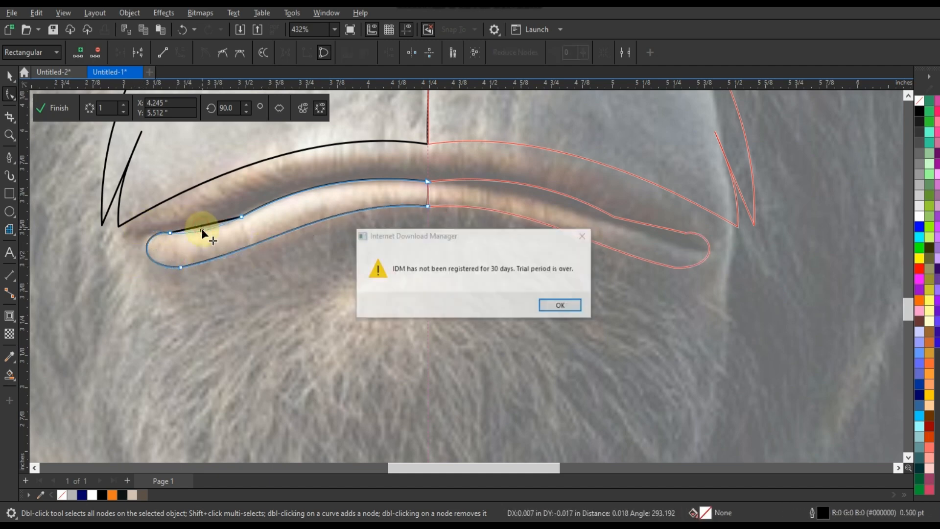
left_click(586, 235)
left_click(431, 184)
left_click(428, 206)
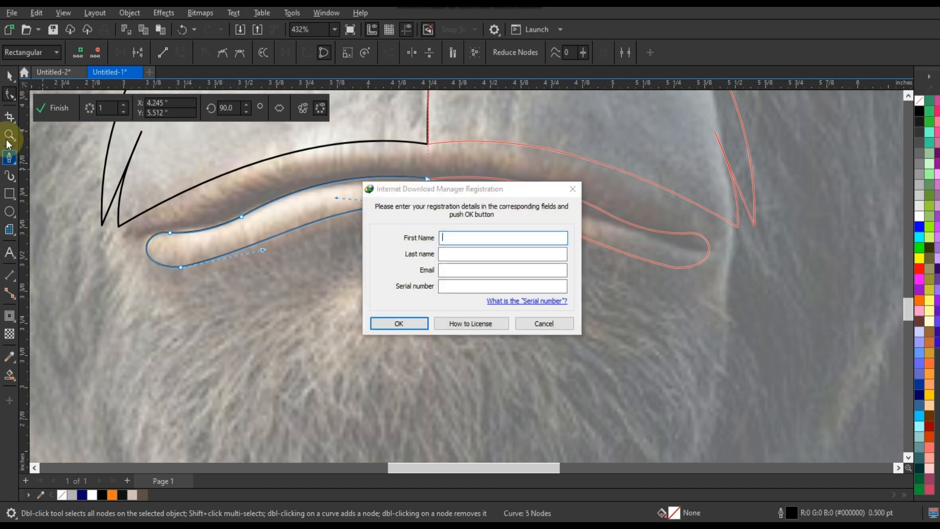
left_click(576, 186)
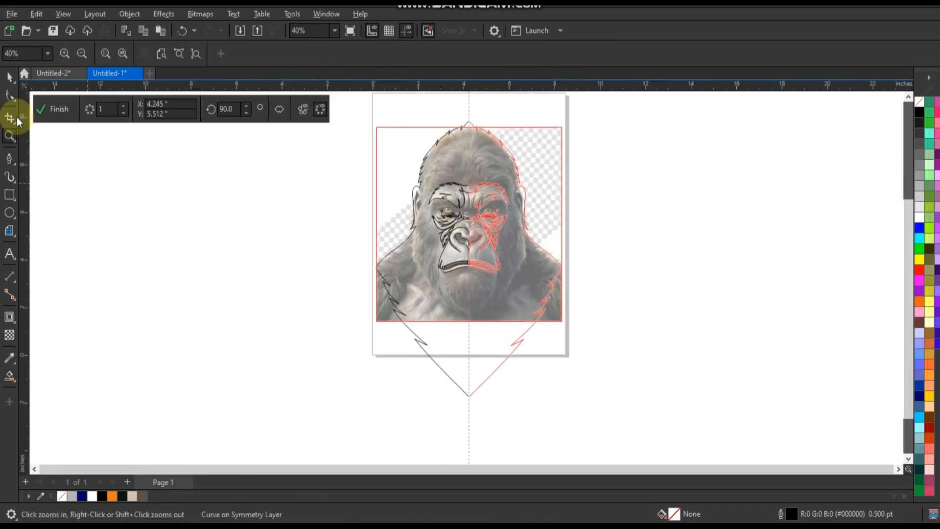
Finish editing the symmetry group and break its symmetry link
left_click(9, 76)
left_click(59, 109)
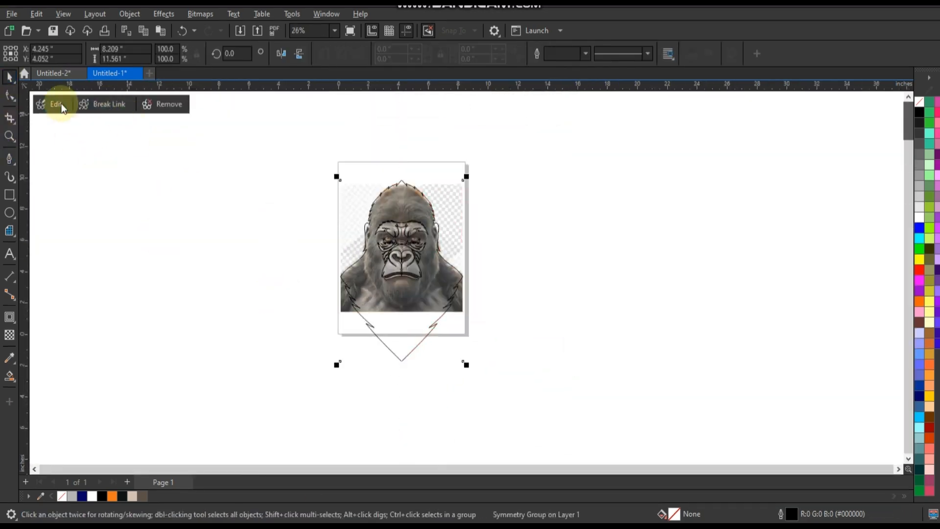
left_click(98, 104)
left_click(227, 235)
Ungroup the traced line art and move it beside the page's left edge, deleting the photo copy carried along with it
left_click_drag(273, 156, 470, 382)
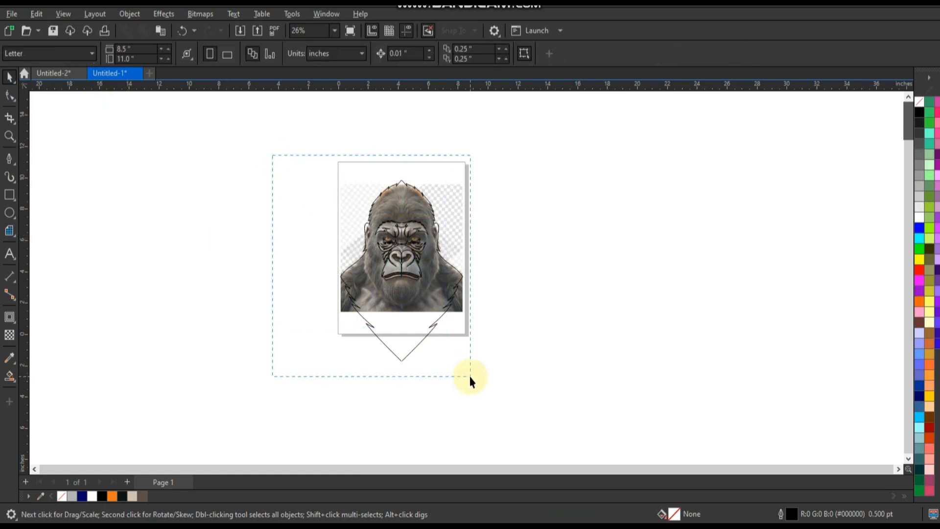
left_click(406, 275)
mouse_move(465, 188)
left_mouse_down()
mouse_move(336, 189)
mouse_move(459, 183)
left_mouse_up()
key("ctrl+u")
left_click_drag(399, 273, 260, 268)
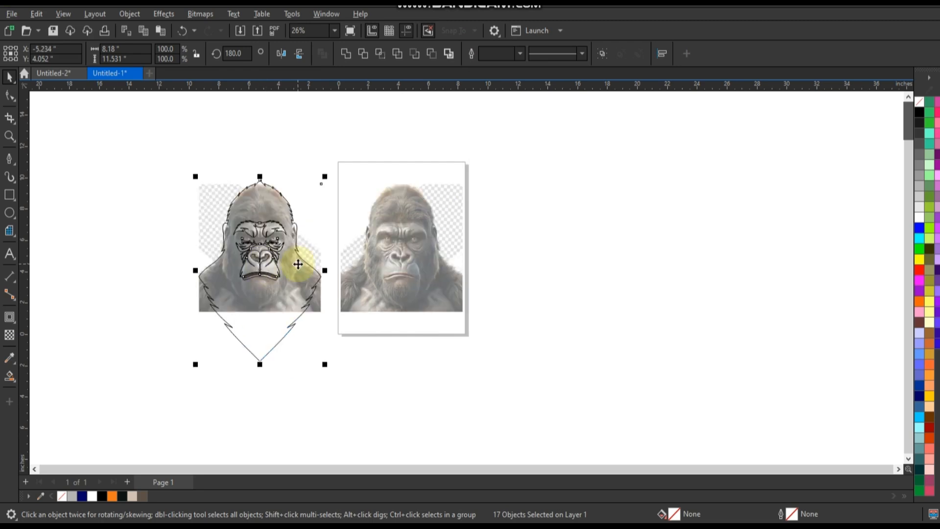
left_click(210, 195)
key("Delete")
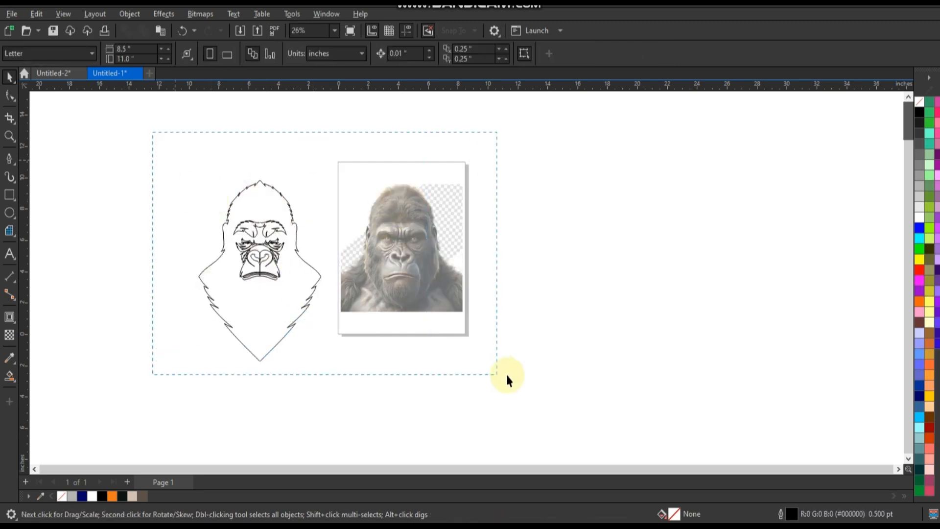
Combine the two mirrored halves of the head-and-body outline and join their end nodes at the crown and the lower tip
left_click_drag(507, 381, 507, 381)
key("F4")
left_click(244, 254)
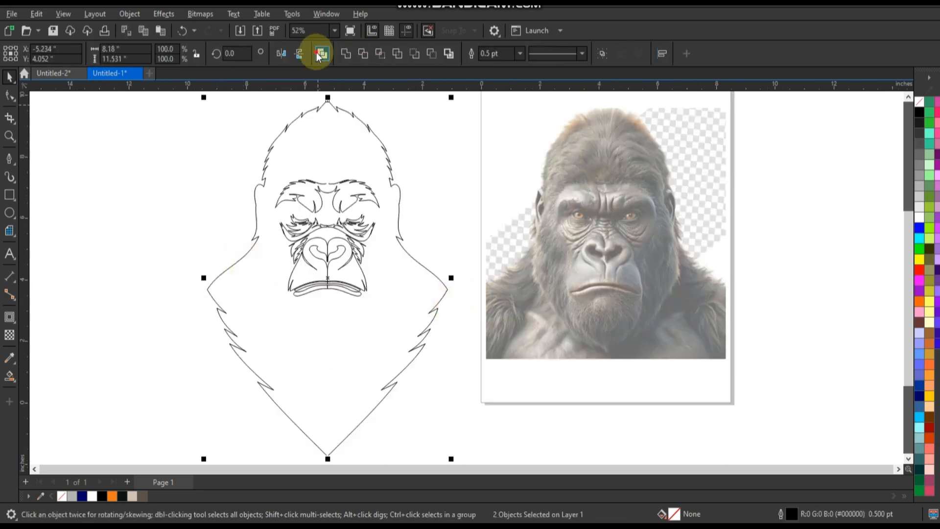
left_click(321, 54)
left_click(9, 95)
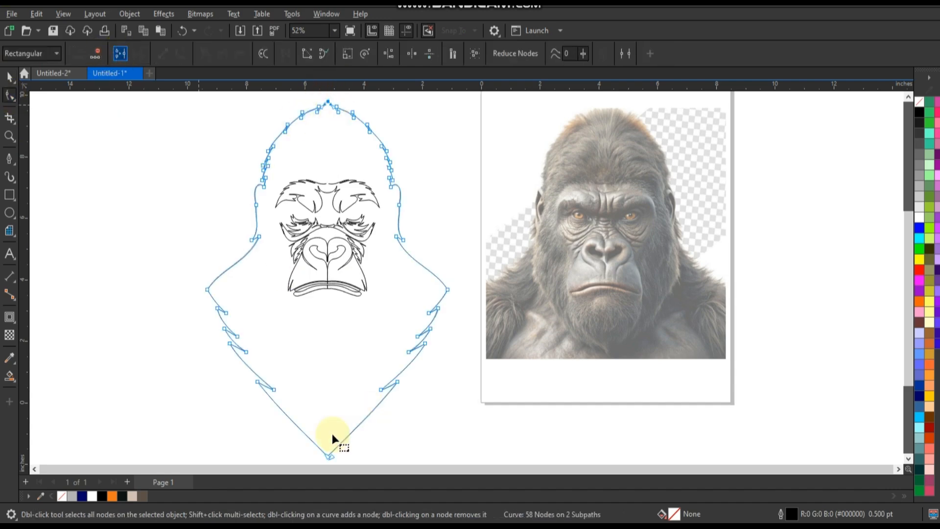
left_click(329, 456)
scroll(333, 450, "down", 1)
scroll(354, 346, "down", 1)
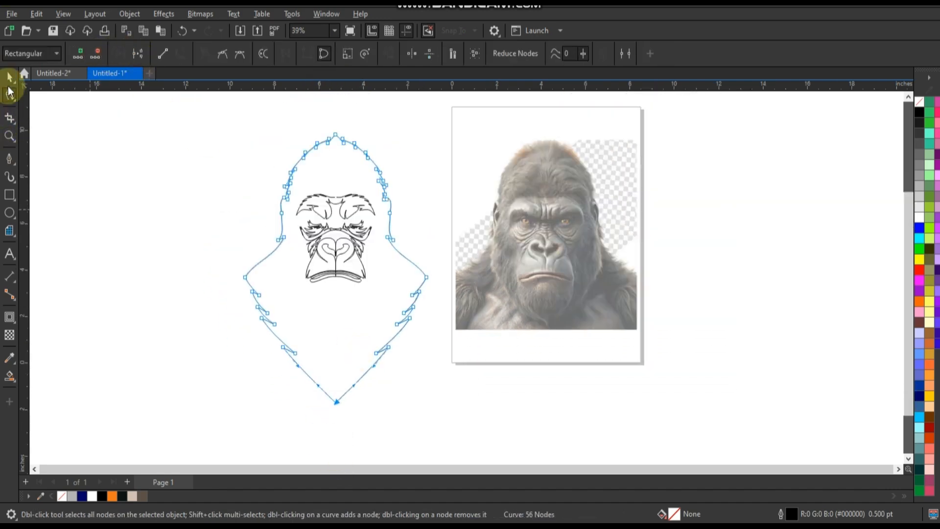
left_click(10, 77)
Combine the two mirrored brow contours and join their open end nodes on the centre line
left_click(9, 136)
left_click_drag(294, 182, 392, 284)
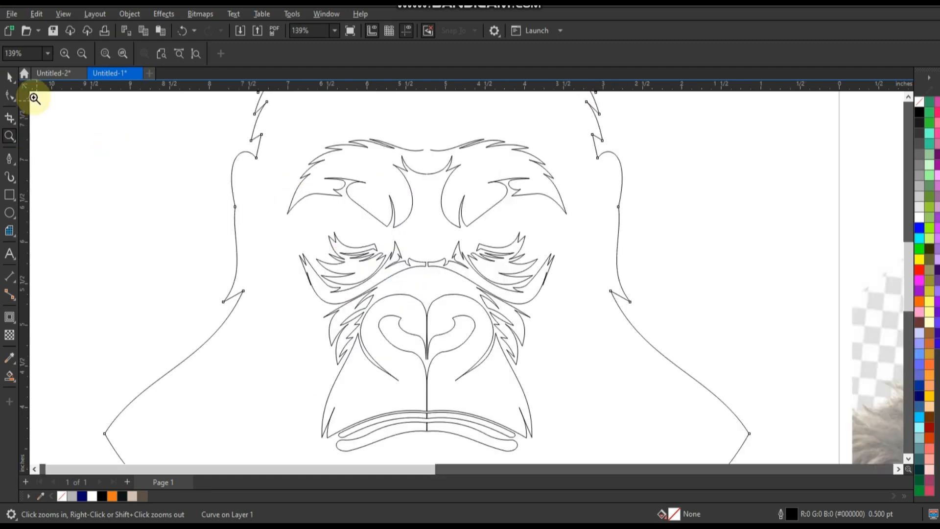
key("space")
left_click(455, 153)
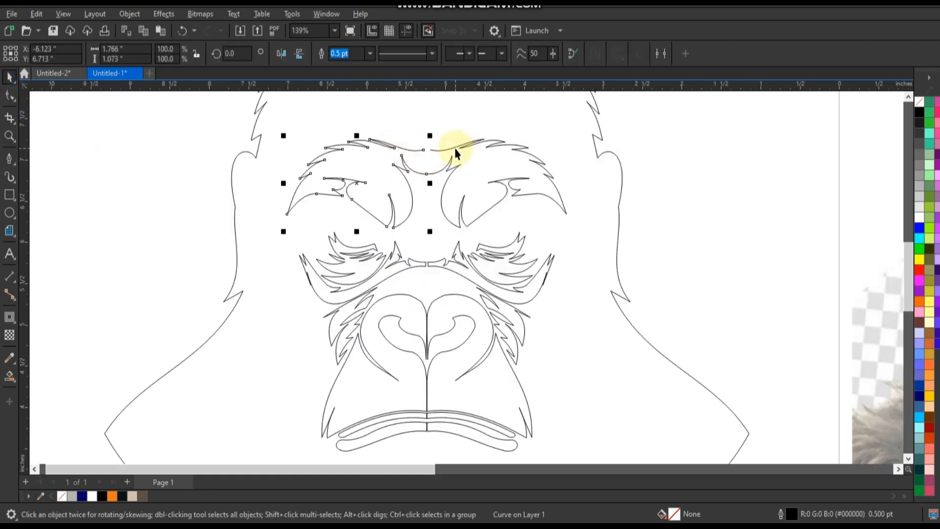
left_click(9, 96)
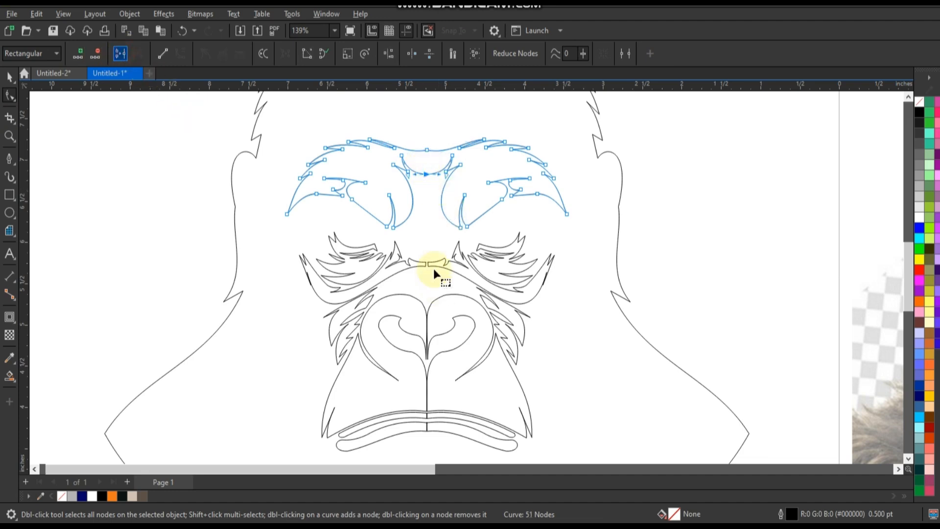
key("space")
Draw a small rectangle bridging the gap between the two under-eye contours above the nose and weld it with them
left_click(500, 284)
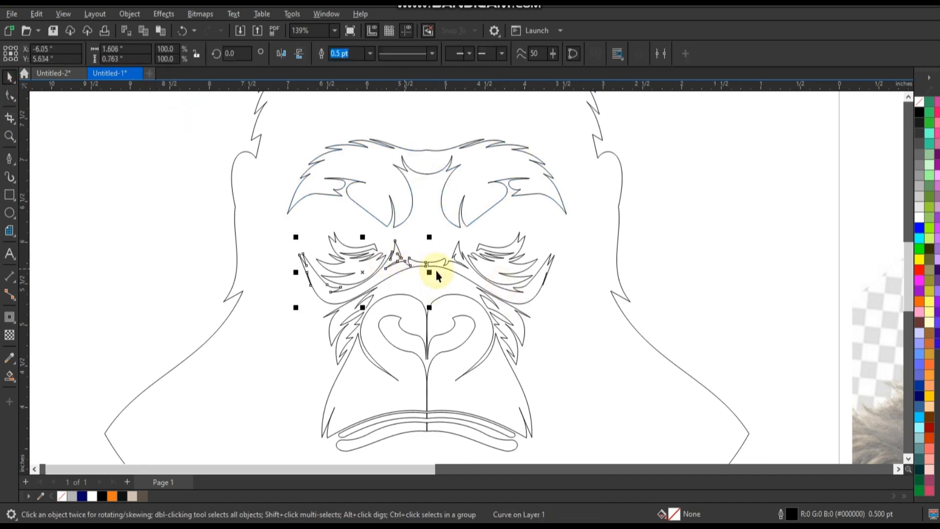
scroll(449, 277, "up", 4)
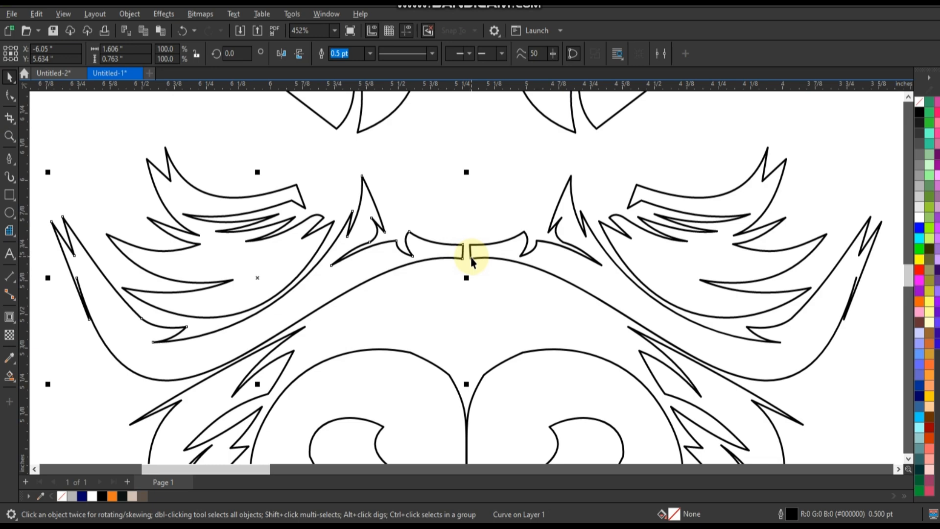
left_click(459, 268, "shift")
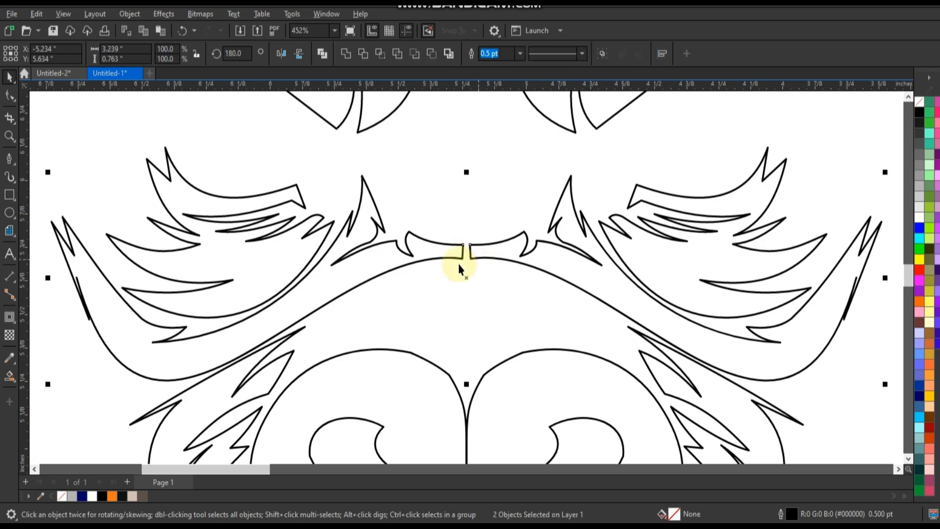
left_click(9, 136)
left_click_drag(442, 227, 504, 279)
left_click(10, 194)
left_click_drag(363, 236, 465, 328)
left_click(9, 77)
left_click(491, 241)
left_click(343, 240, "shift")
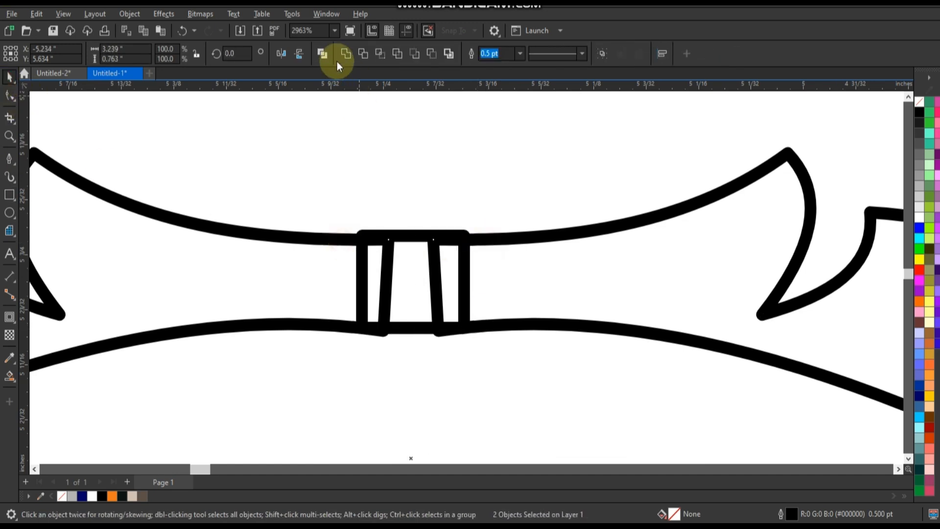
left_click(346, 55)
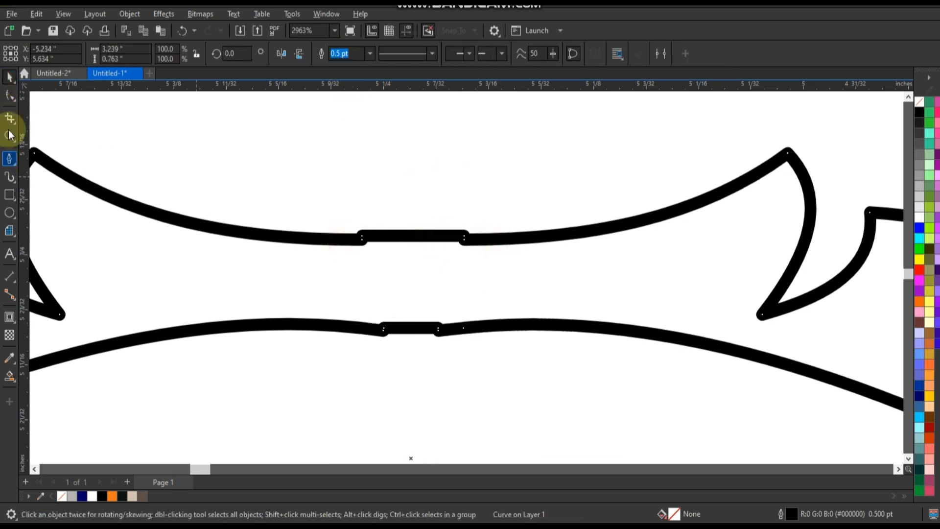
Delete the surplus nodes along the upper edge of the welded bridge between the eyes
left_click(9, 96)
left_click_drag(471, 264, 474, 267)
key("Delete")
left_click_drag(371, 309, 476, 346)
key("Delete")
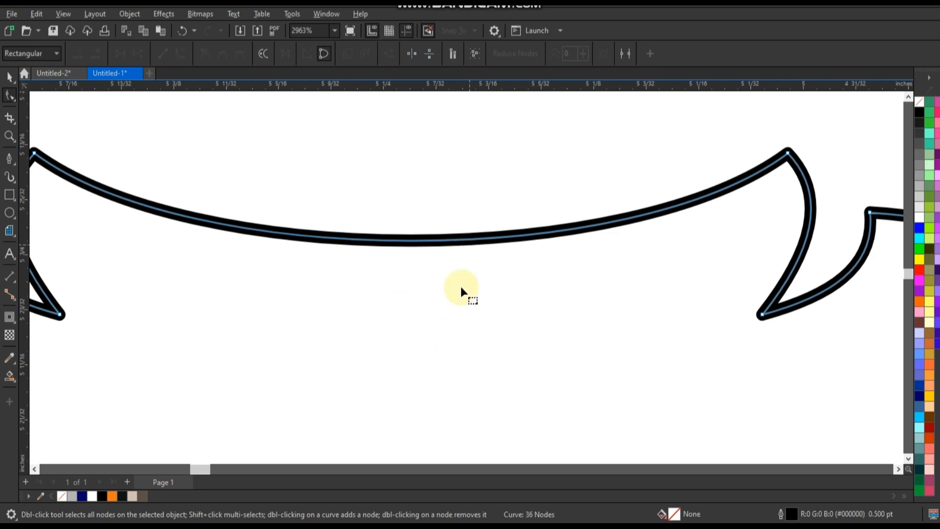
key("ctrl+z")
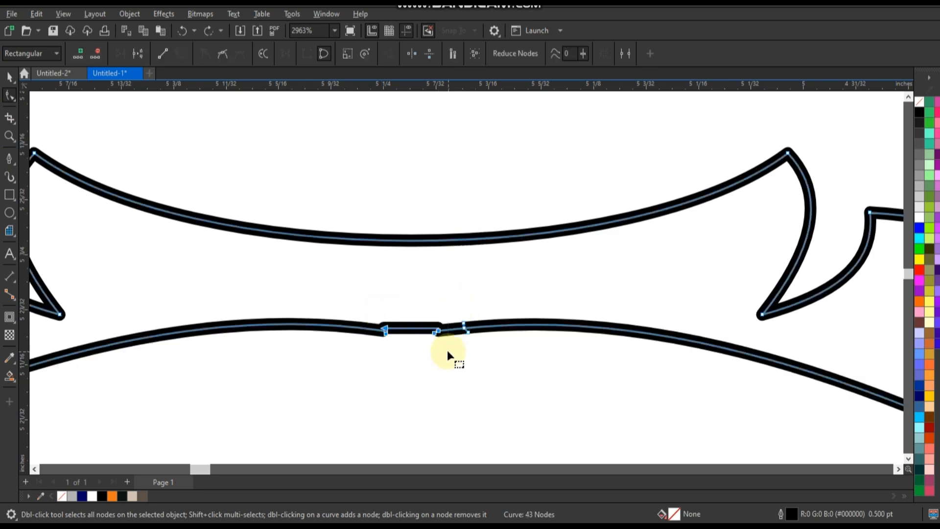
Remove the surplus nodes from the lower edge of the welded bridge above the nose
key("Delete")
key("Delete")
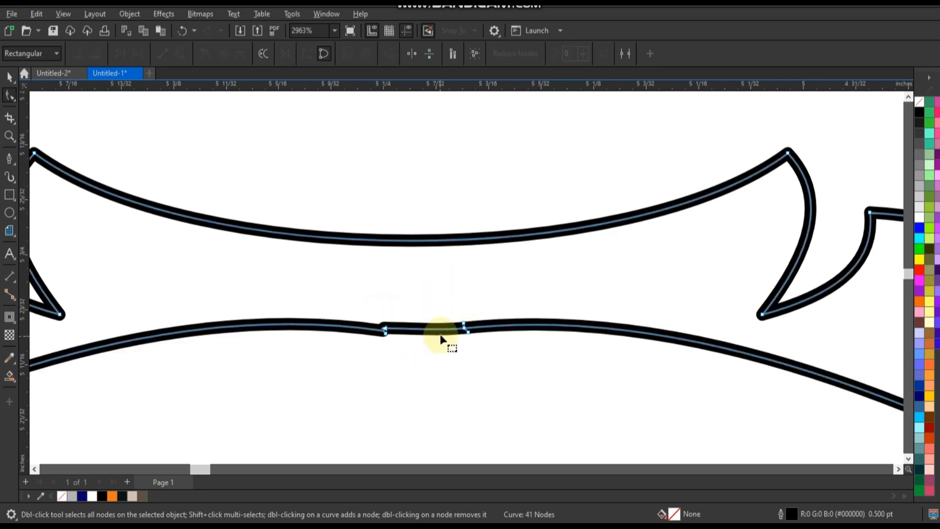
scroll(445, 262, "down", 8)
left_click(10, 78)
scroll(455, 266, "down", 1)
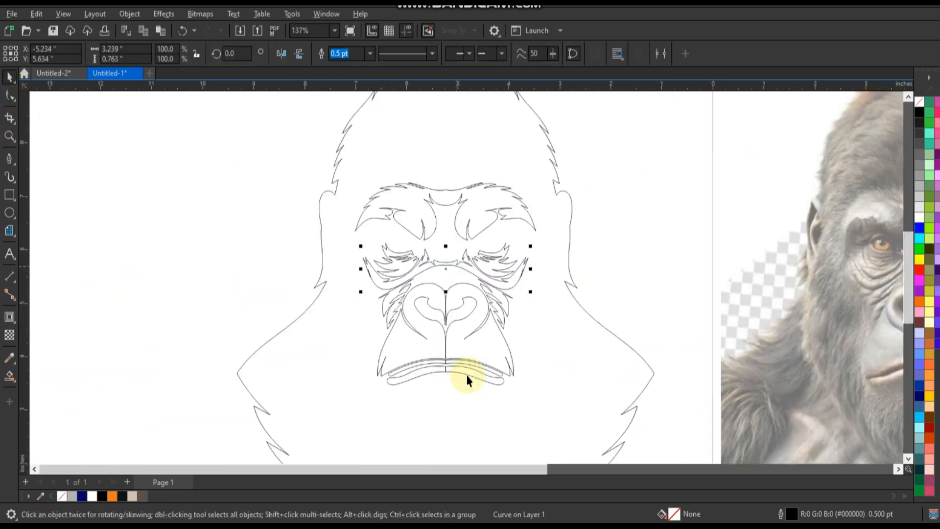
Weld the mirrored halves of the lip contours and of the nose-and-muzzle contour into single shapes
left_click(466, 375)
left_click(436, 374, "shift")
left_click(343, 54)
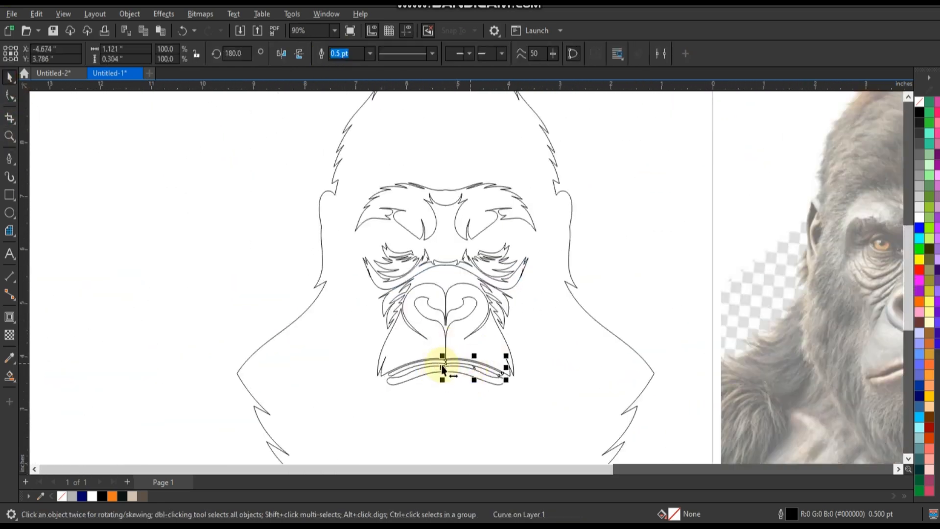
left_click(480, 351)
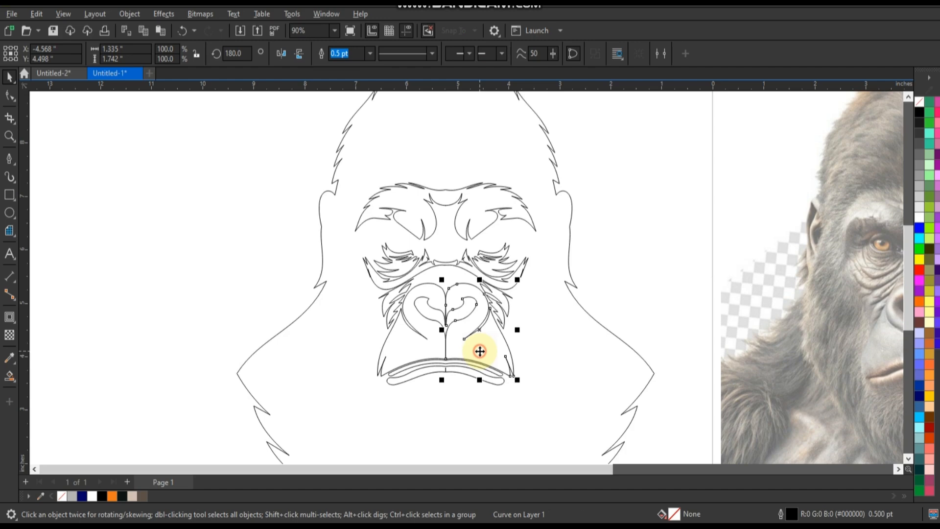
left_click(432, 349, "shift")
left_click(343, 52)
scroll(409, 220, "down", 1)
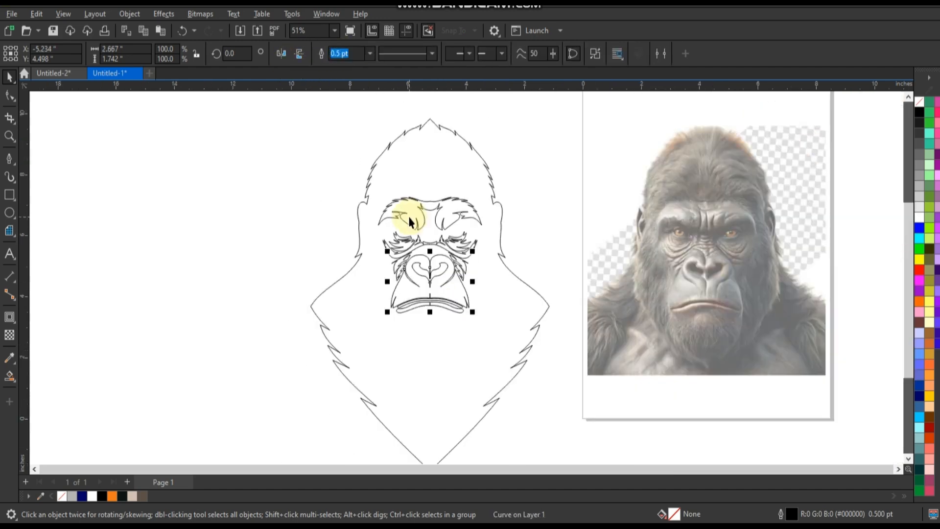
Fill the head-and-body silhouette with black and all the facial shapes inside it with white
scroll(409, 220, "down", 1)
left_click_drag(311, 151, 473, 304)
left_click(471, 331)
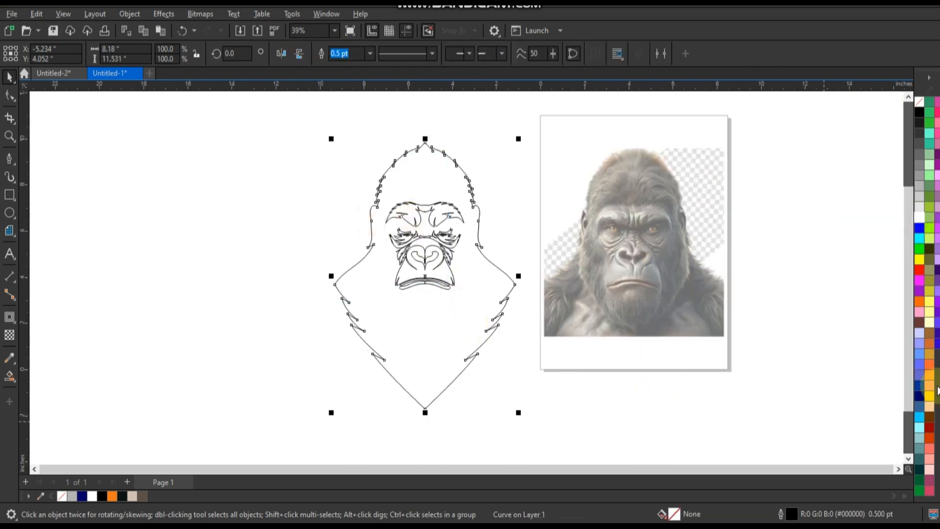
left_click(919, 112)
left_click_drag(221, 153, 485, 309)
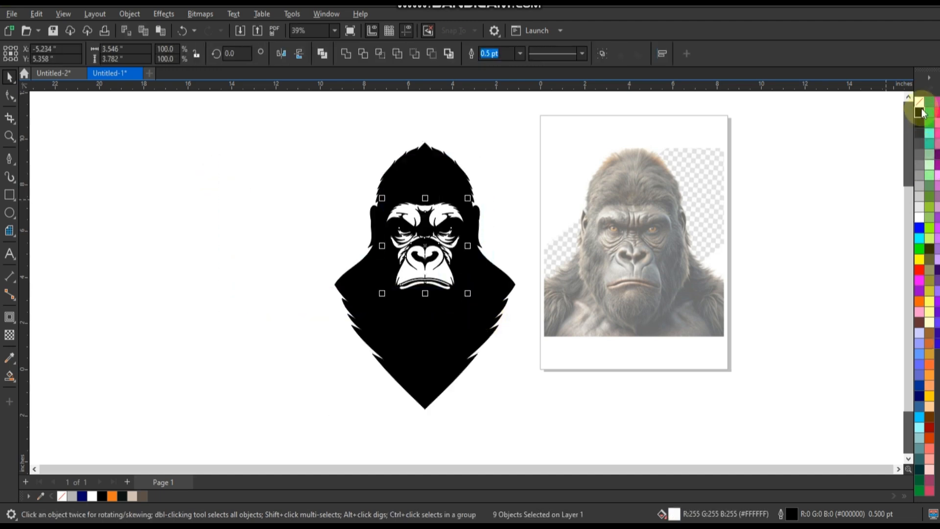
Remove the outline from the white facial shapes and from the black silhouette
right_click(919, 102)
left_click(906, 114)
left_click(210, 179)
left_click(451, 336)
right_click(919, 102)
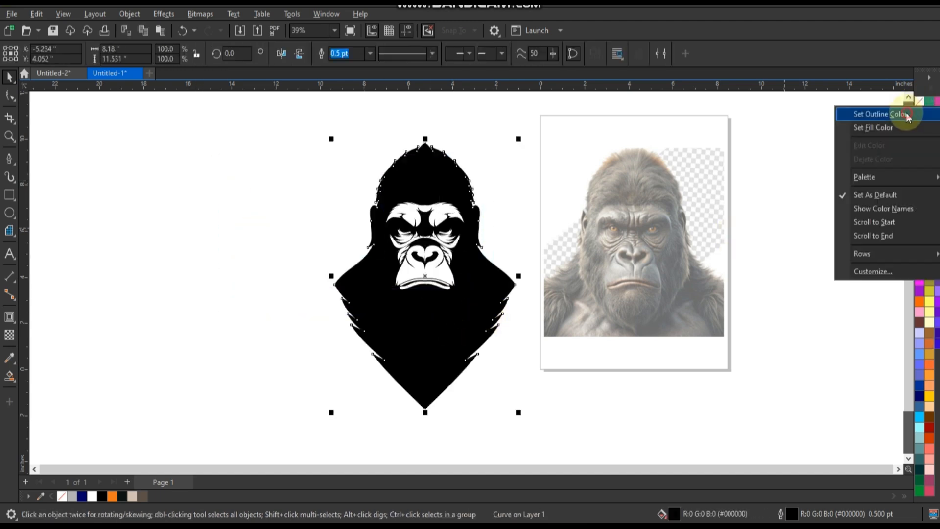
left_click(906, 113)
left_click(301, 188)
Start a Pen contour on the photo beside the gorilla's left-hand eye and run it down the inner cheek towards the jaw
key("F2")
left_click_drag(330, 130, 739, 289)
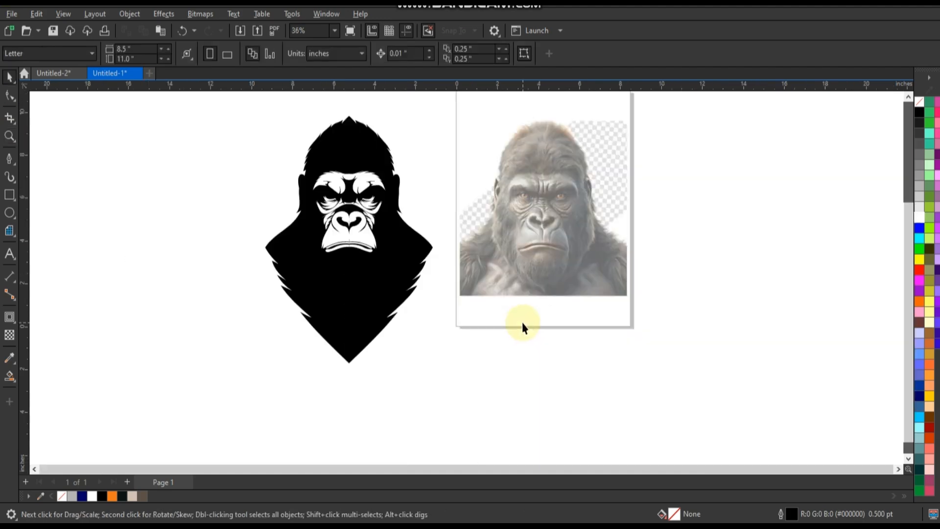
left_click(6, 139)
left_click_drag(473, 167, 636, 290)
left_click_drag(227, 149, 556, 387)
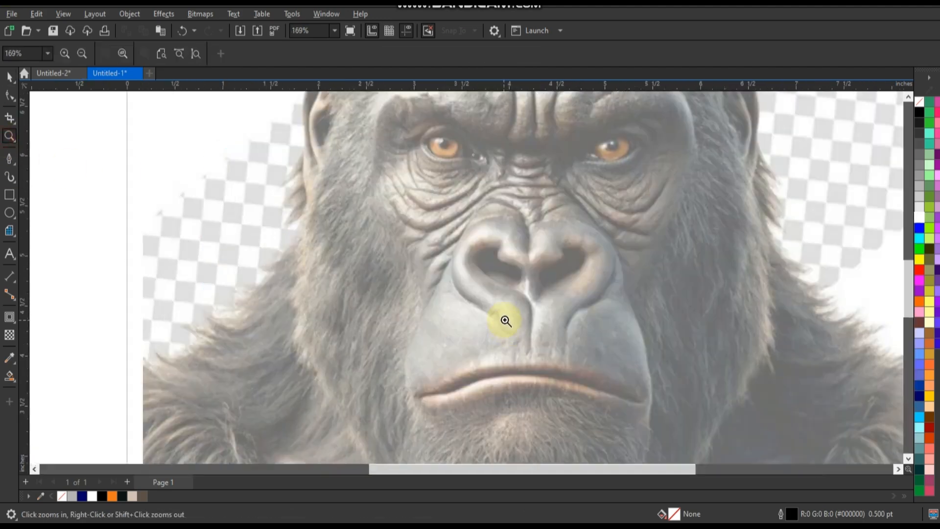
left_click(373, 170)
left_click(363, 212)
left_click(370, 199)
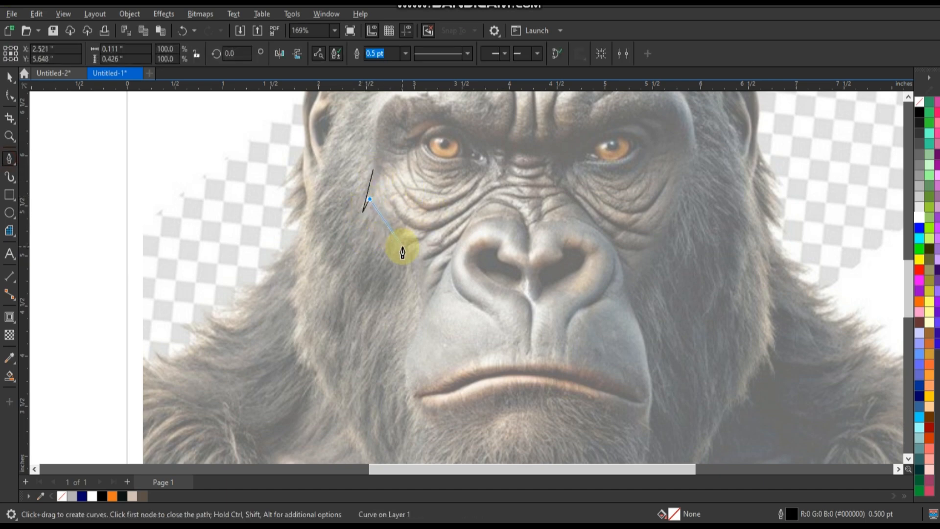
left_click(402, 248)
left_click(391, 291)
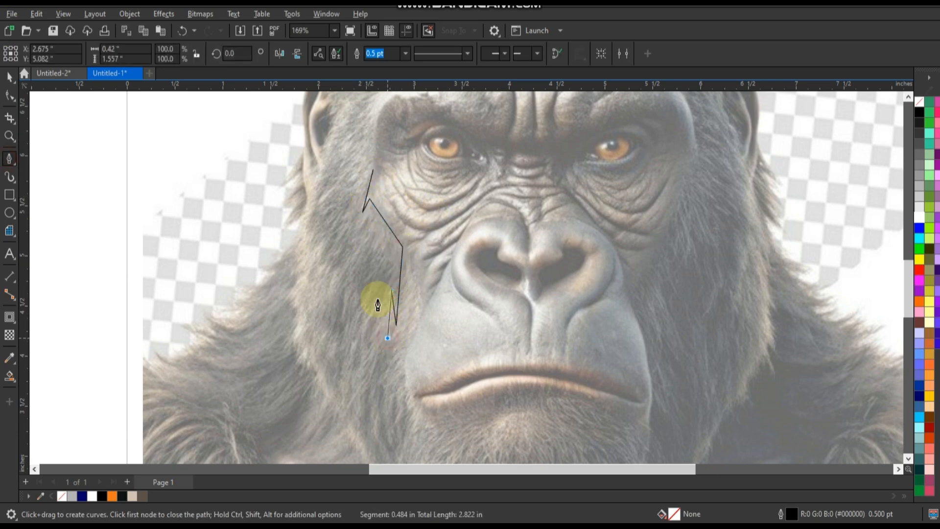
Continue the contour back up the cheek with zigzag fur tips to brow height and close it at its start
left_click(380, 264)
left_click(376, 287)
left_click(373, 249)
left_click(366, 272)
left_click_drag(357, 250, 360, 234)
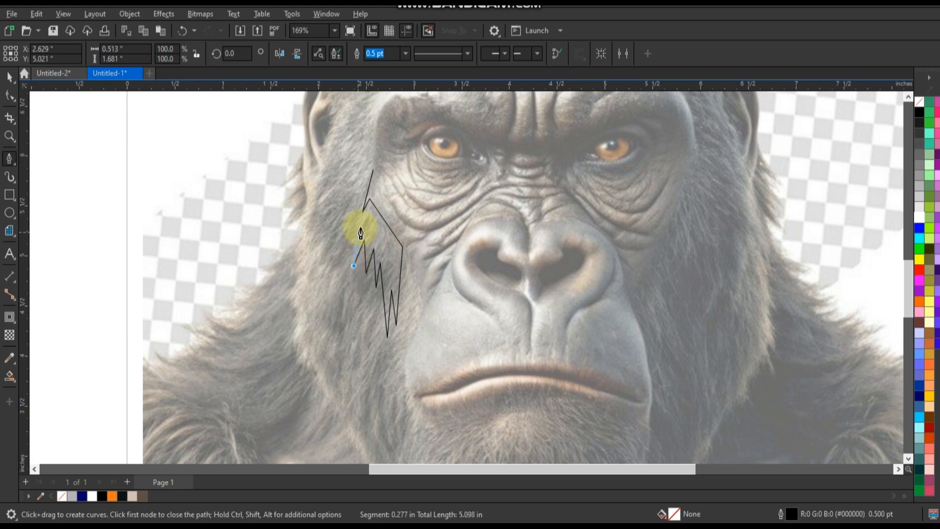
left_click(342, 260)
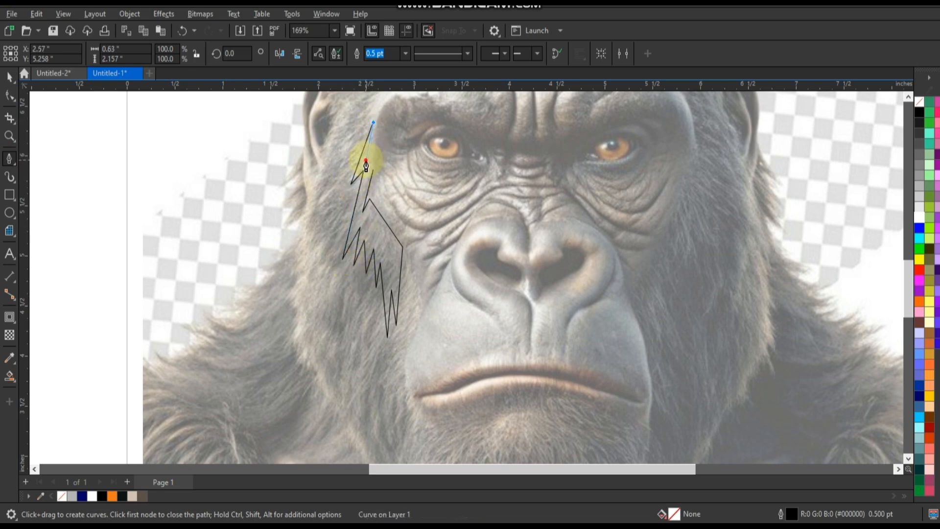
double_click(369, 176)
Convert the cheek-fur contour's segments to curves and bend its straight edges, hollowing the inner cheek edge
key("F10")
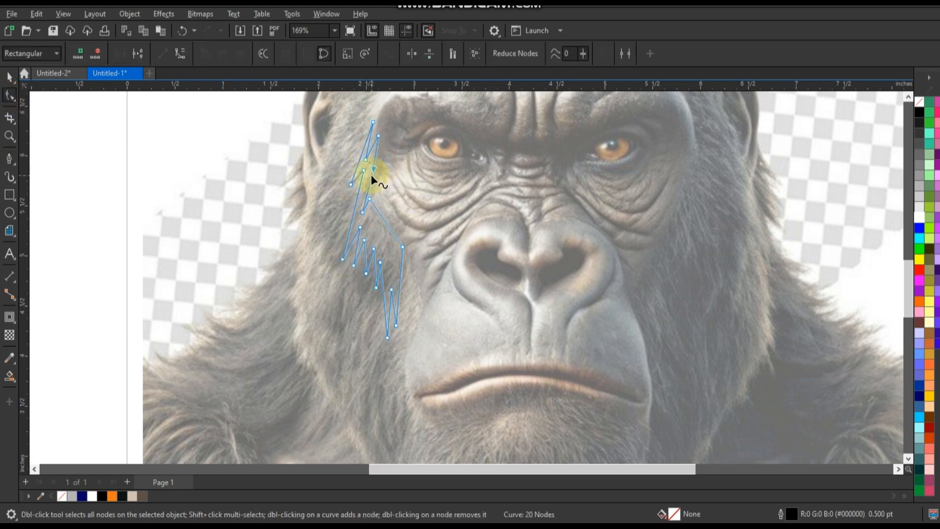
scroll(388, 230, "up", 2)
left_click(179, 53)
left_click(442, 163)
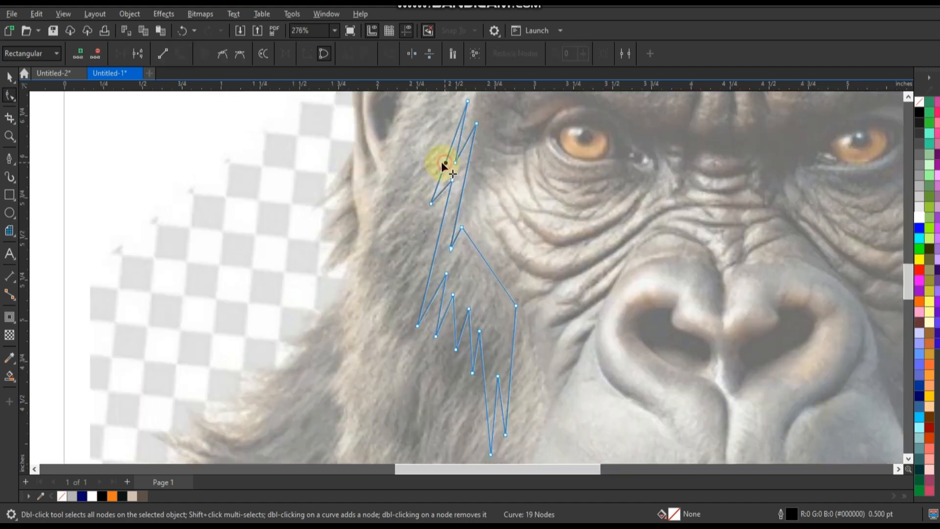
left_click_drag(446, 163, 441, 161)
left_click_drag(437, 240, 431, 238)
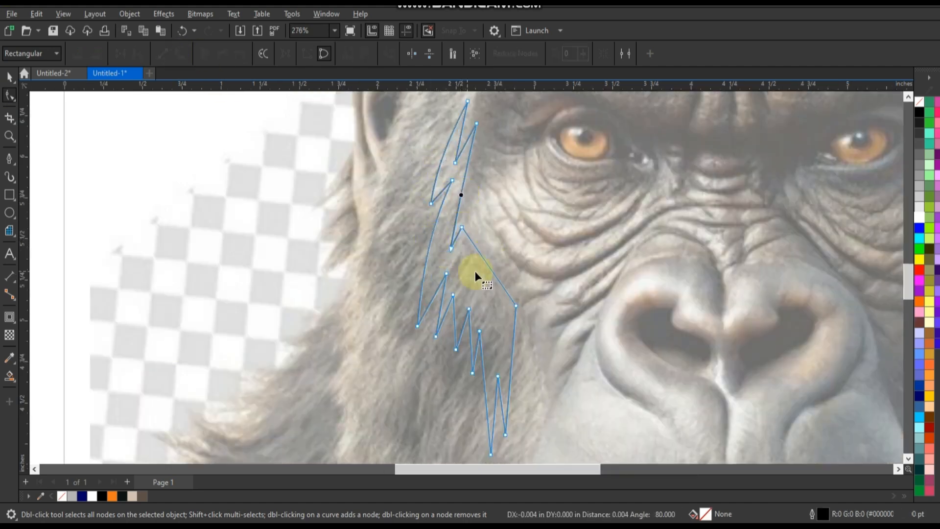
left_click_drag(478, 273, 507, 369)
left_click(446, 312)
left_click(480, 374)
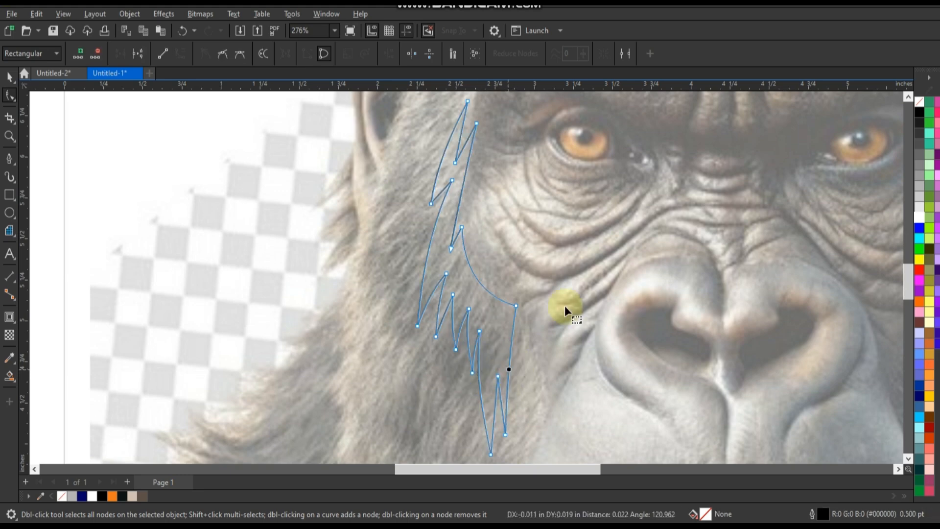
Fill the finished cheek-fur shape on the photo with orange
scroll(433, 256, "down", 5)
left_click(9, 78)
scroll(682, 245, "down", 6)
left_click(113, 498)
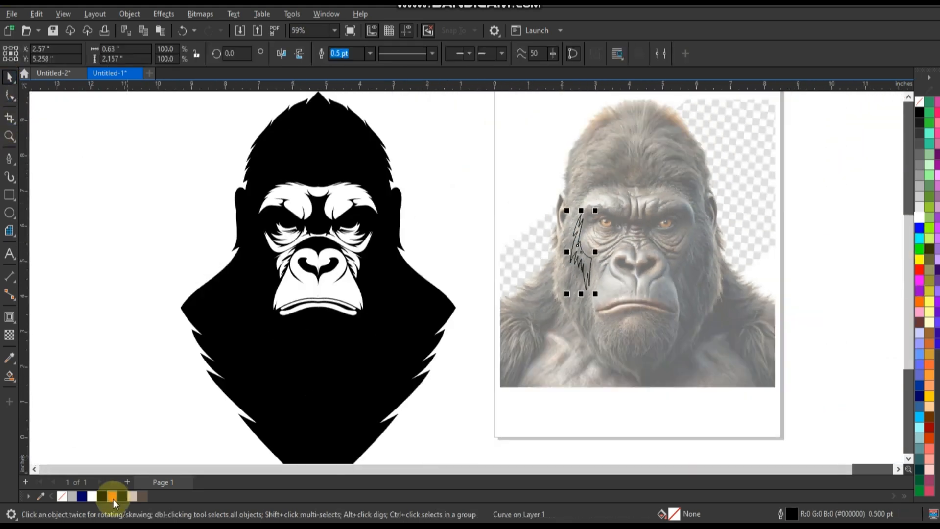
Place the mirrored pair of cheek-fur shapes on both sides of the black illustration's face in beige without an outline
left_click_drag(569, 253, 375, 259)
left_click(348, 60)
left_click(442, 251)
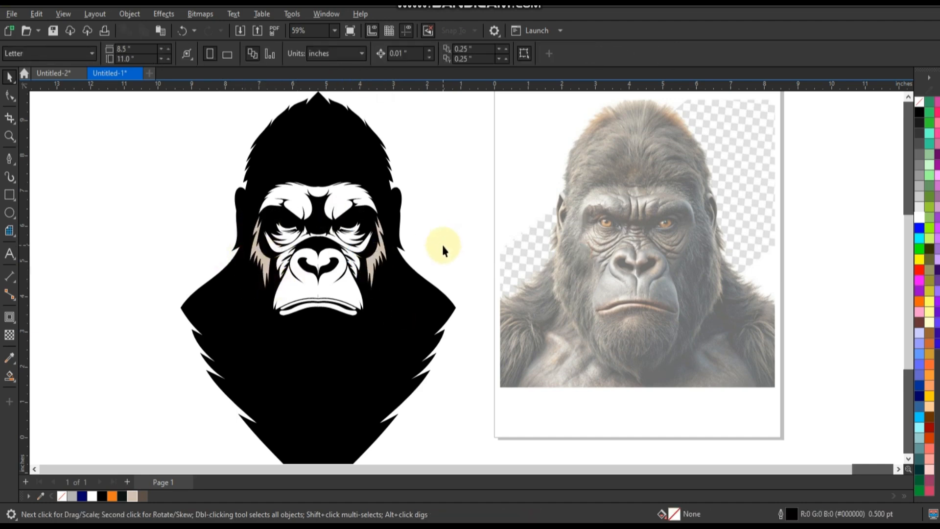
Trace a closed U-shaped Freehand contour around the amber iris of the photo's left-hand eye, about 0.29 × 0.18 in
left_click(9, 136)
left_click(667, 247)
left_click(510, 332)
left_click(10, 159)
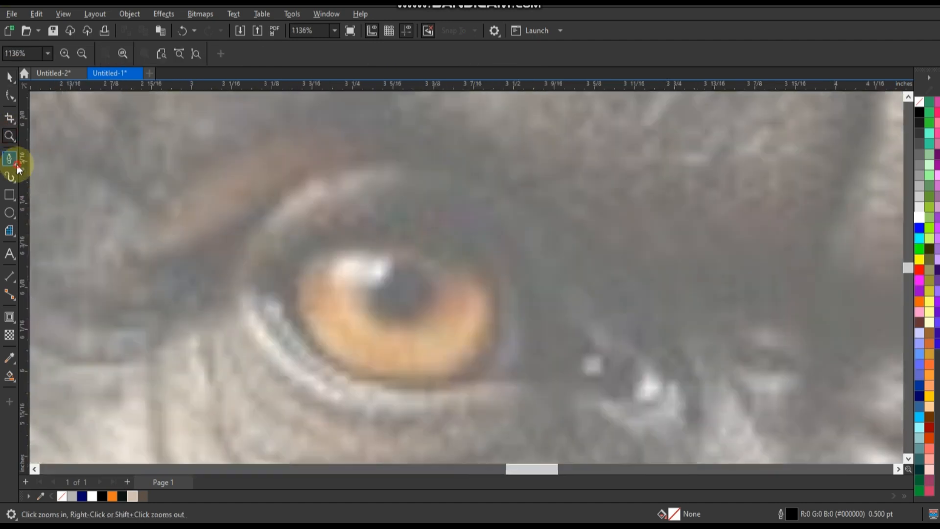
left_click(41, 161)
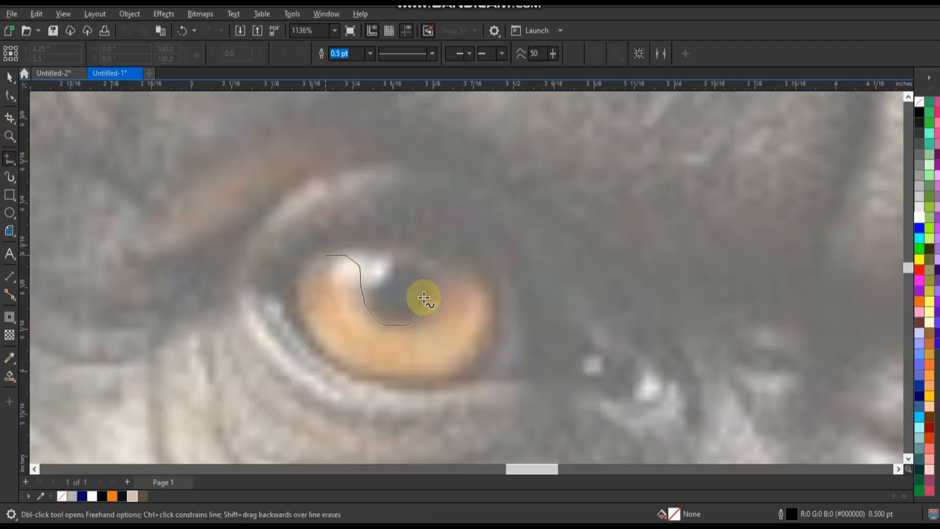
mouse_move(423, 297)
left_mouse_down()
mouse_move(486, 296)
mouse_move(470, 363)
mouse_move(392, 377)
left_mouse_up()
left_click_drag(308, 271, 325, 255)
key("space")
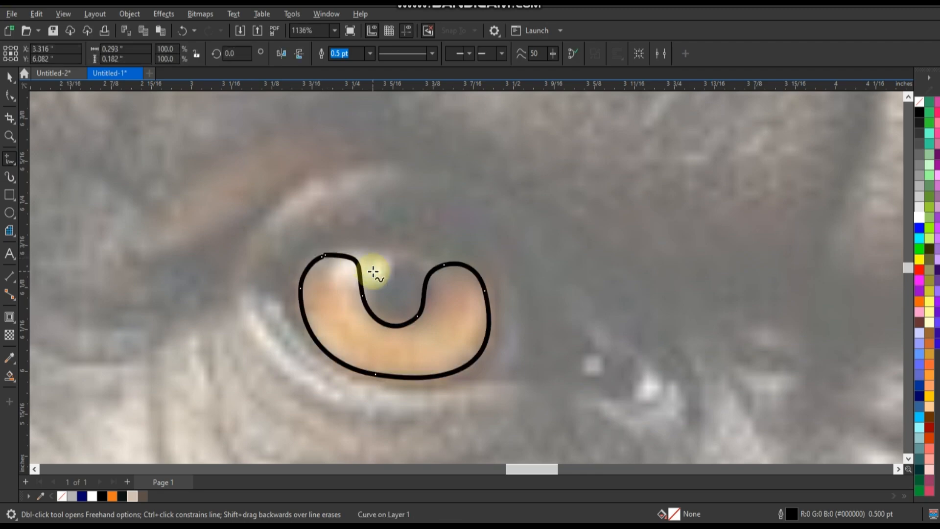
Fill the iris shape with orange and join its start and end nodes
scroll(433, 242, "down", 1)
key("F10")
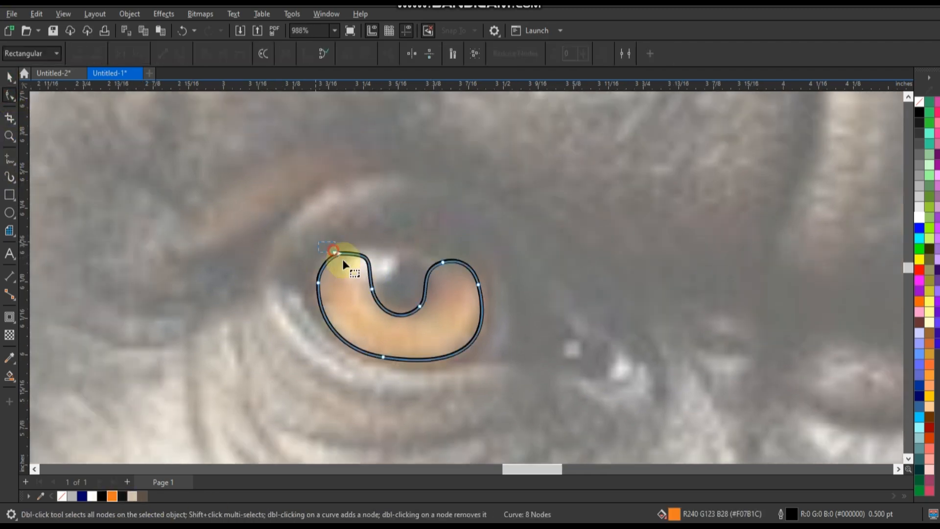
left_click(122, 54)
scroll(339, 248, "down", 3)
Place a mirrored copy of the orange iris shape on the photo's other eye and select both irises
left_click(9, 76)
scroll(244, 235, "down", 5)
left_click_drag(281, 260, 629, 277)
right_click(358, 264)
left_click(307, 262, "shift")
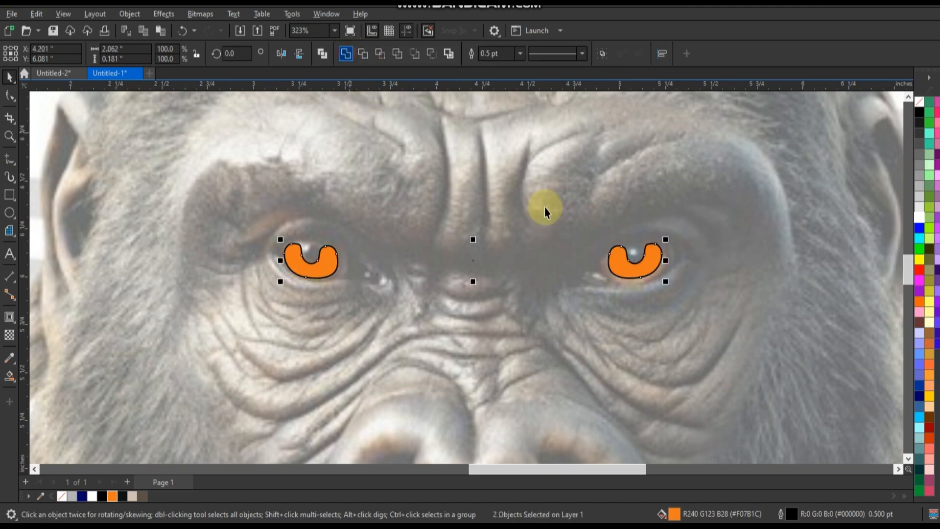
Move both irises into the black illustration's eyes and remove their outline
scroll(544, 207, "down", 6)
left_click_drag(203, 234, 222, 208)
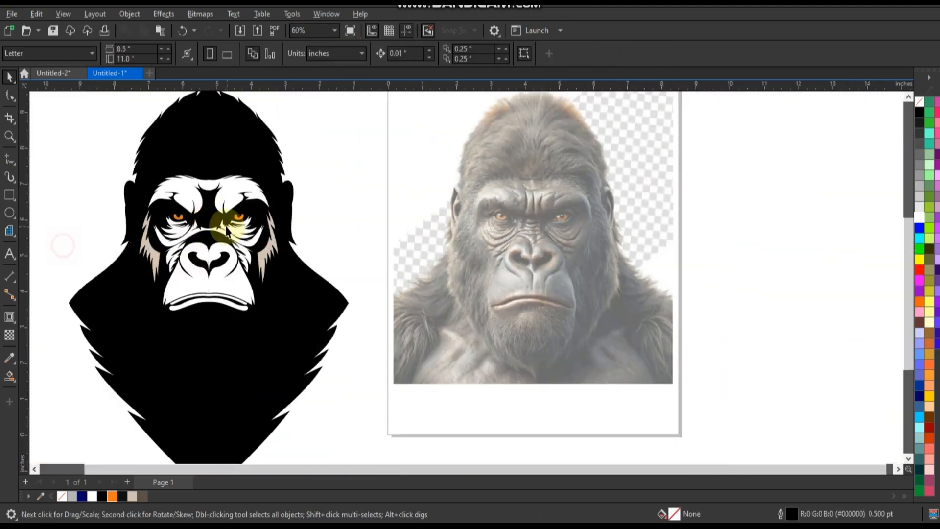
right_click(919, 104)
left_click(911, 111)
left_click(836, 157)
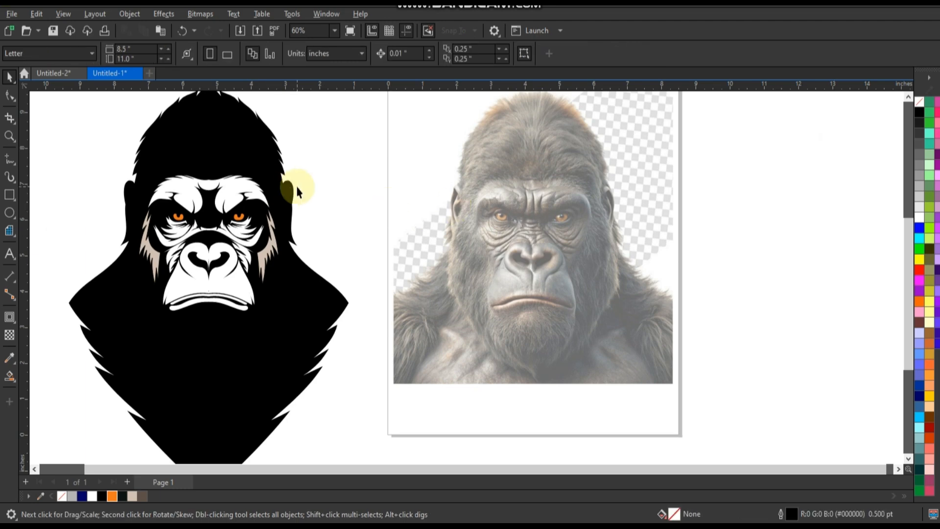
Start a straight-segment Freehand contour above the photo's left-hand brow and zigzag fur tips outwards to the temple
left_click(8, 134)
left_click_drag(583, 260, 577, 227)
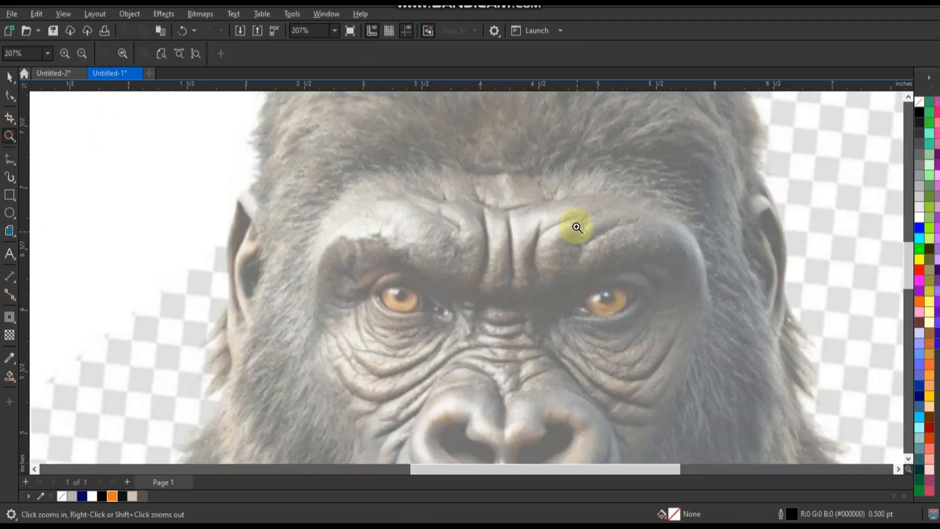
left_click(440, 171)
left_click(333, 152)
left_click(370, 161)
left_click(304, 174)
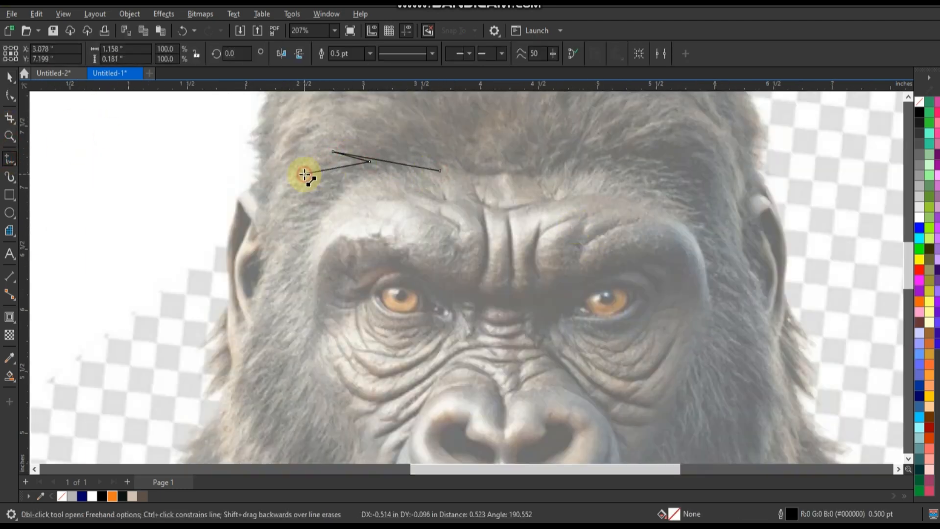
left_click(356, 171)
left_click(285, 196)
Continue the zigzag fur tips down the temple to eye level and close the brow-fur contour at its start
left_click(331, 186)
left_click(276, 228)
left_click(314, 207)
left_click(269, 260)
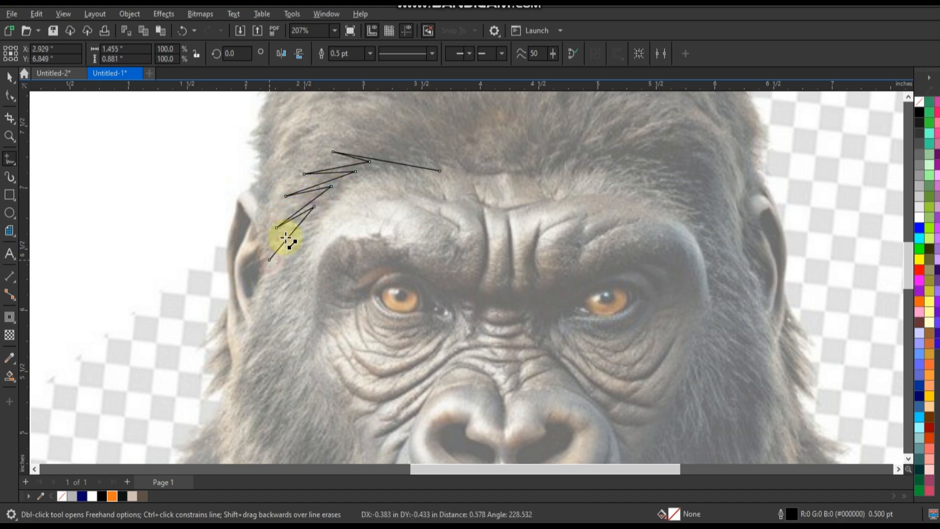
left_click(307, 243)
left_click(280, 322)
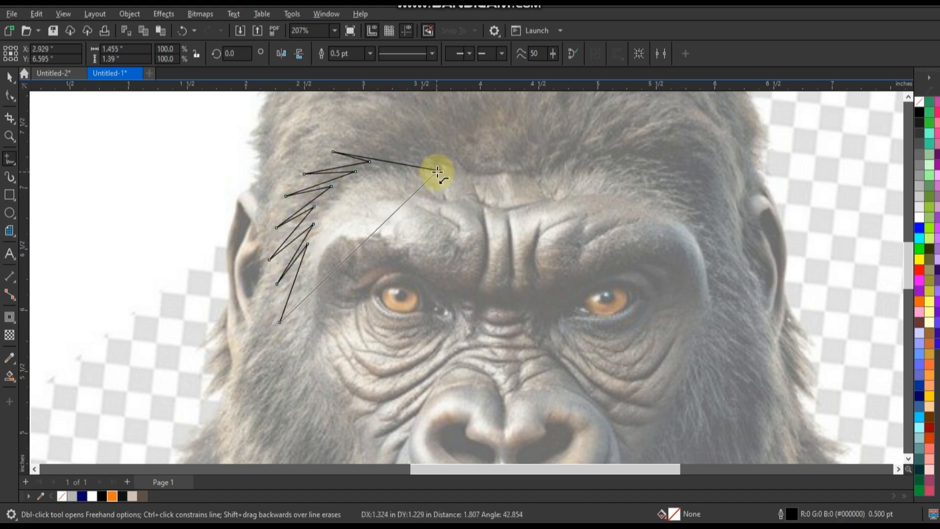
left_click(440, 171)
Convert all segments of the brow-fur contour to curves and arch its long inner edge around the brow
left_click(10, 96)
left_click_drag(245, 135, 510, 327)
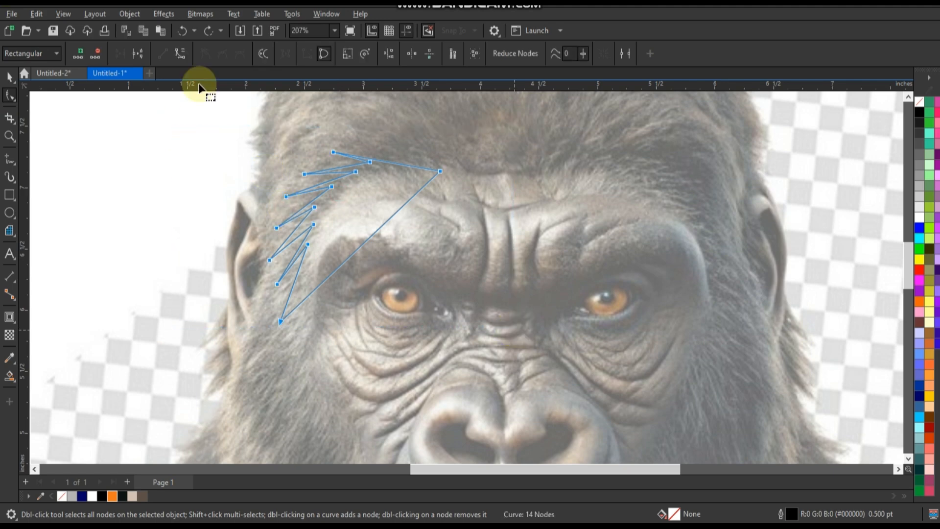
left_click(181, 54)
key("shift+F2")
left_click_drag(512, 263, 468, 183)
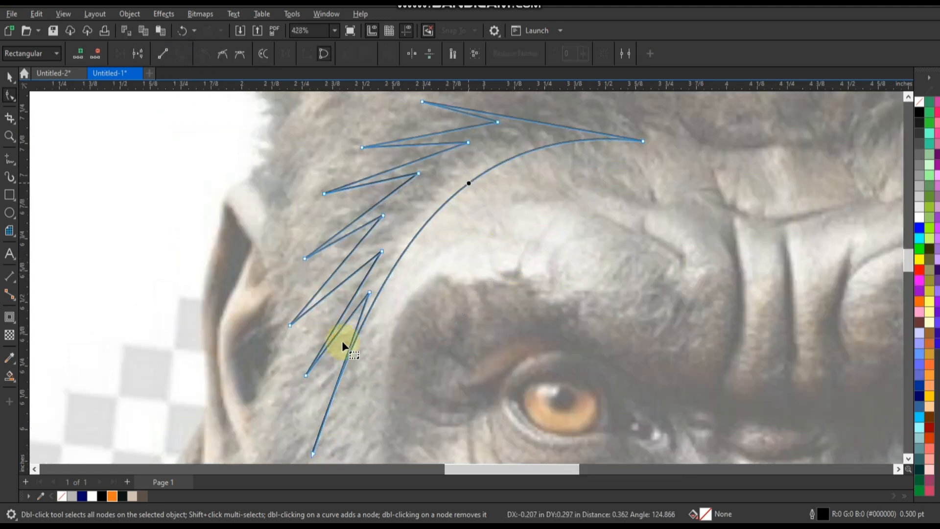
Bend the zigzag edges of the brow-fur contour into curved fur tips from the forehead down to the temple
left_click_drag(508, 117, 458, 120)
left_click_drag(415, 162, 412, 147)
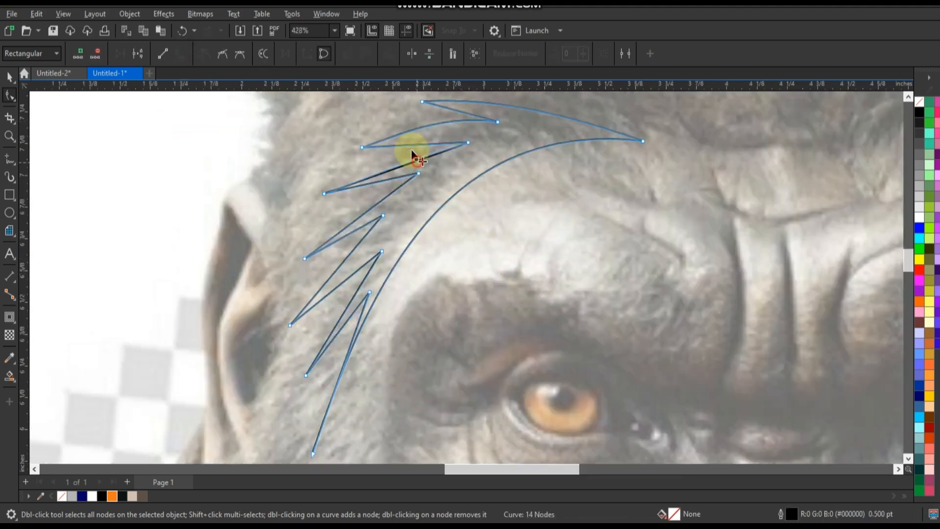
left_click_drag(390, 179, 388, 171)
left_click_drag(348, 235, 339, 246)
left_click_drag(349, 285, 346, 306)
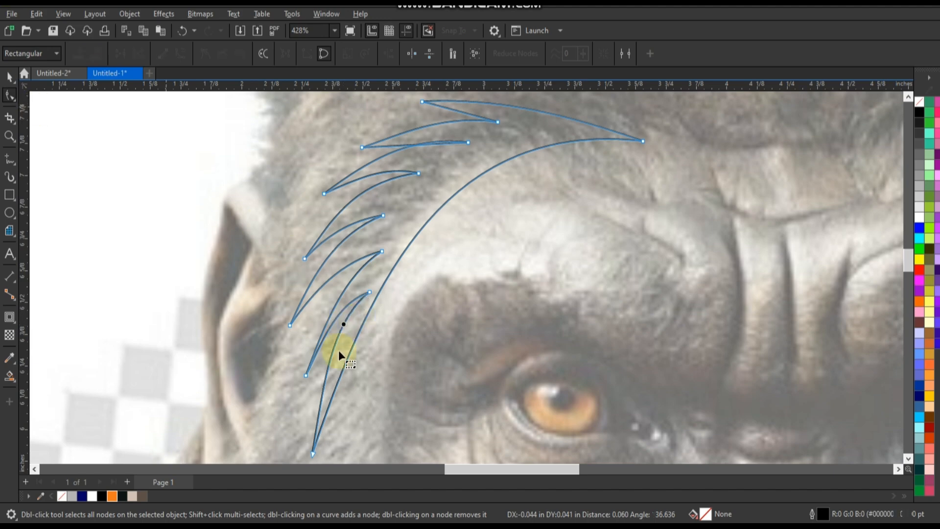
left_click_drag(339, 351, 327, 332)
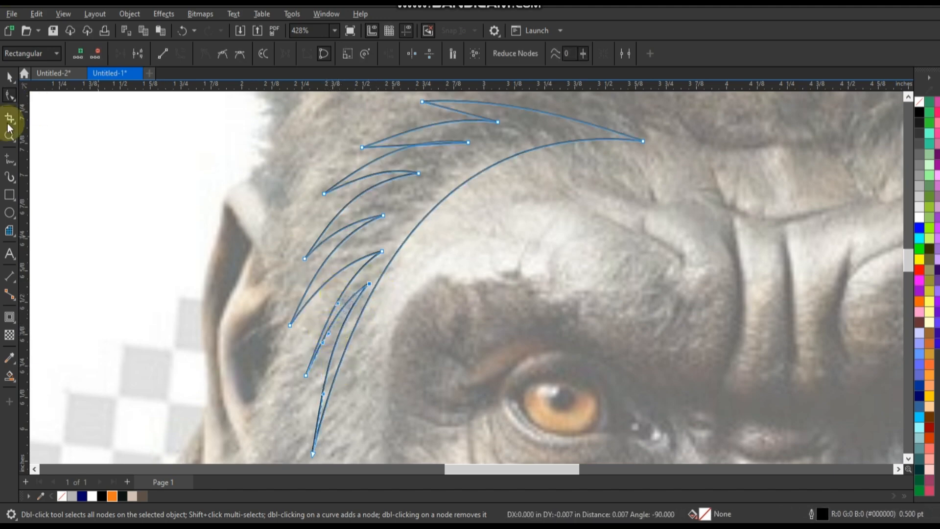
Fill the brow-fur shape with orange and place a mirrored copy above the photo's other brow
left_click(9, 77)
left_click(112, 497)
scroll(642, 292, "down", 3)
scroll(227, 245, "down", 2)
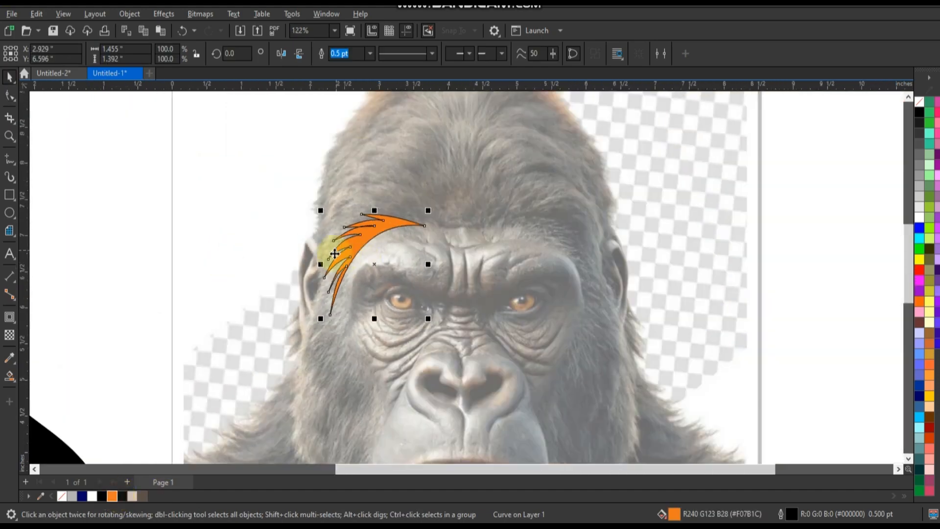
left_click_drag(415, 267, 453, 265)
right_click(453, 266)
left_click_drag(474, 227, 552, 228)
Combine the two brow-fur shapes into one object and centre it horizontally on the black illustration's face
left_click(396, 225, "shift")
left_click(342, 55)
scroll(557, 193, "down", 3)
left_click(299, 214, "shift")
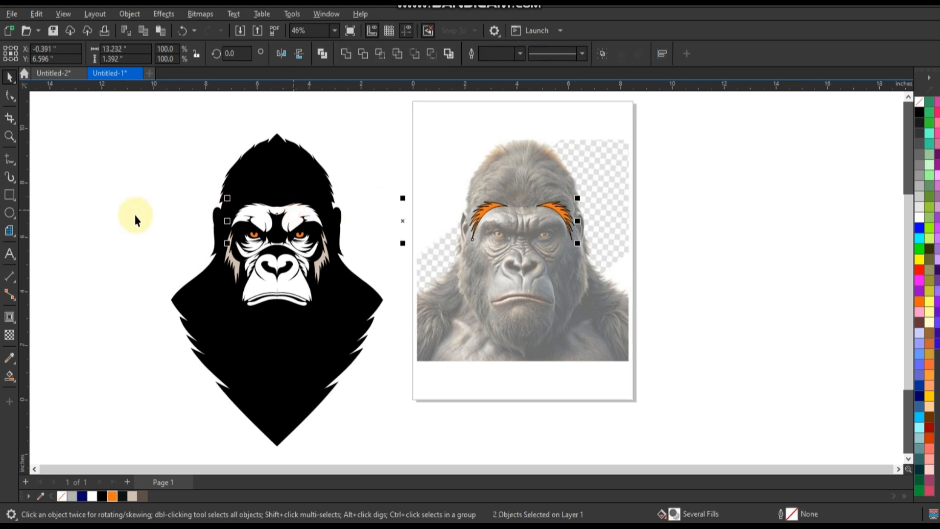
key("c")
Bring the orange brow fur on the illustration to the front of the layer
left_click(136, 214)
left_click(275, 210)
key("shift+Page_Up")
left_click(187, 188)
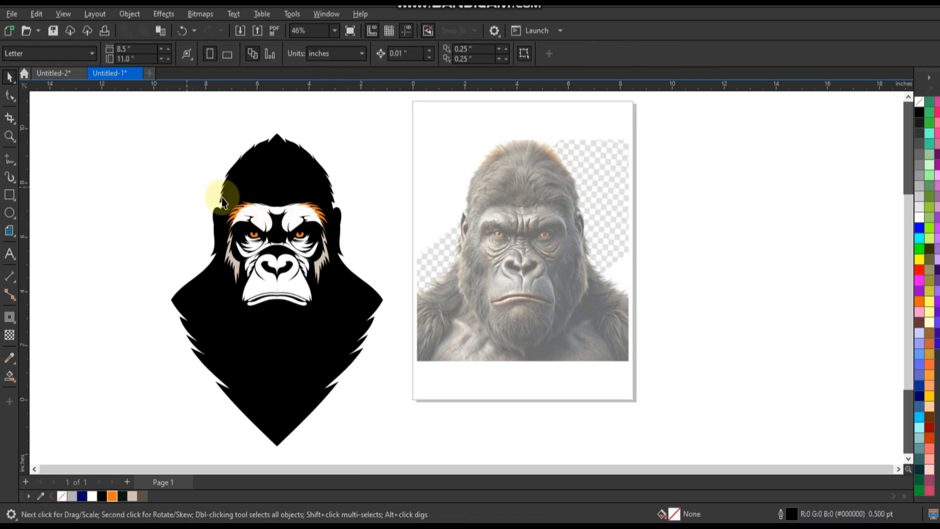
left_click(237, 214)
Trace a closed Freehand shadow-and-fur contour below the photo's lower lip, about 1.5 × 0.68 in
left_click_drag(446, 236, 576, 312)
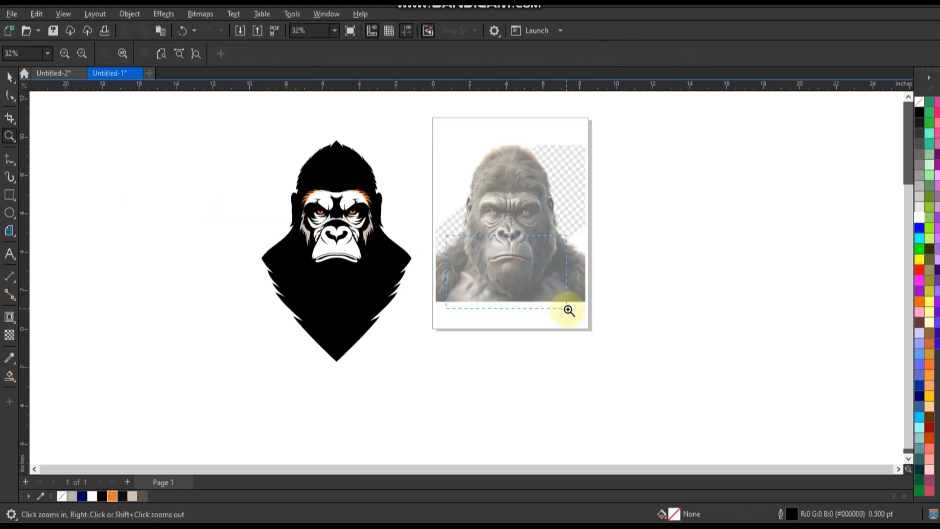
left_click_drag(260, 165, 665, 364)
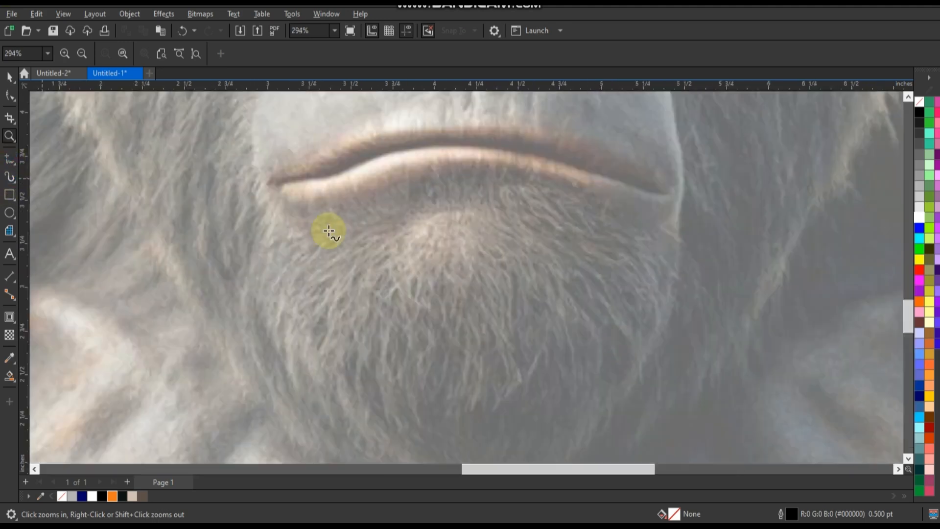
key("F5")
left_click_drag(293, 201, 339, 198)
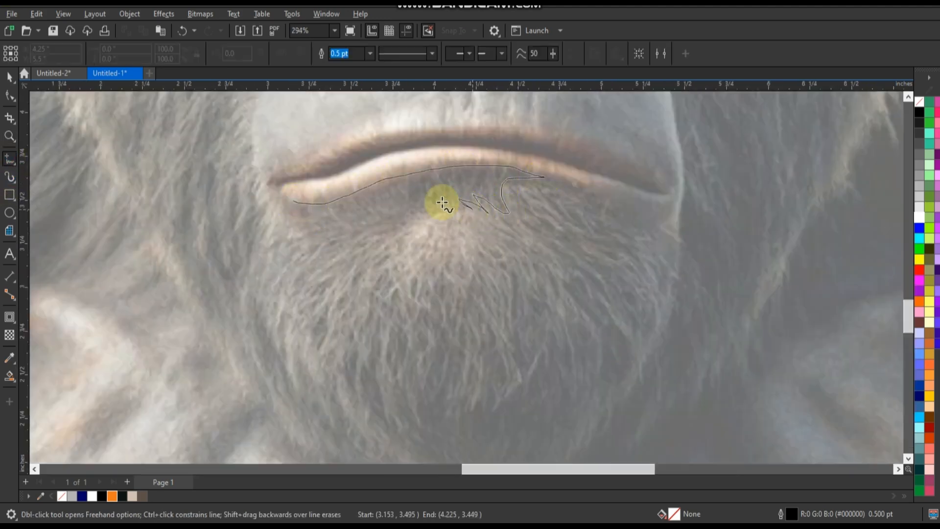
left_click_drag(323, 221, 294, 202)
left_click(9, 77)
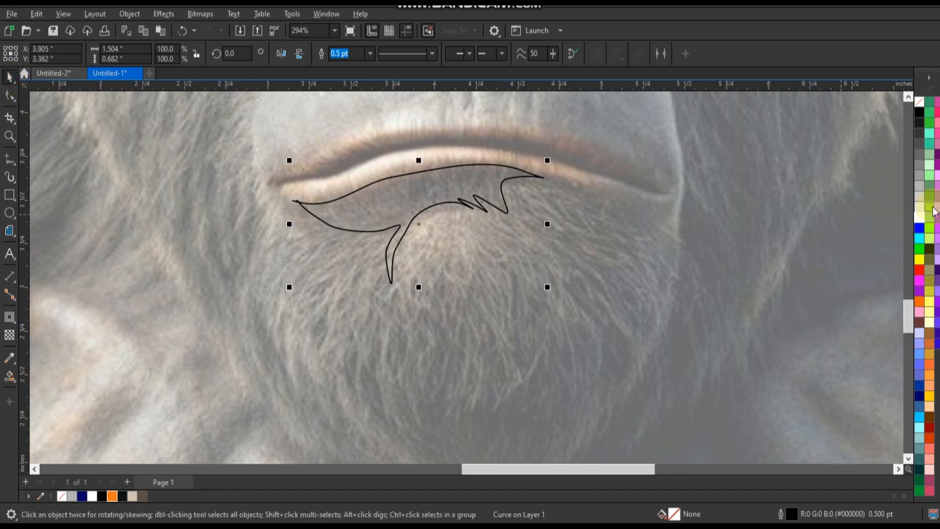
Fill the chin-fur shape with white and join its start and end nodes
scroll(542, 235, "down", 2)
left_click(8, 101)
left_click(377, 215)
left_click(138, 54)
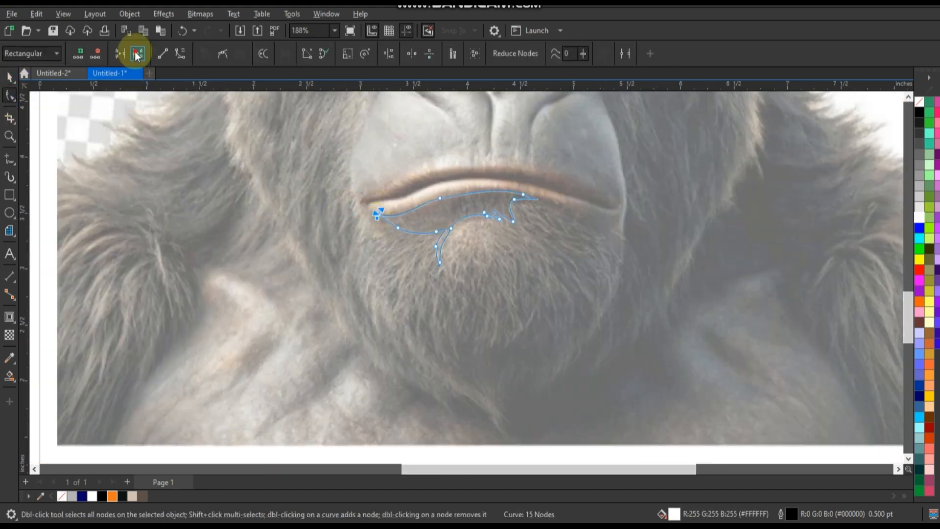
Move the white chin-fur shape beneath the black illustration's mouth and remove its outline
left_click(9, 77)
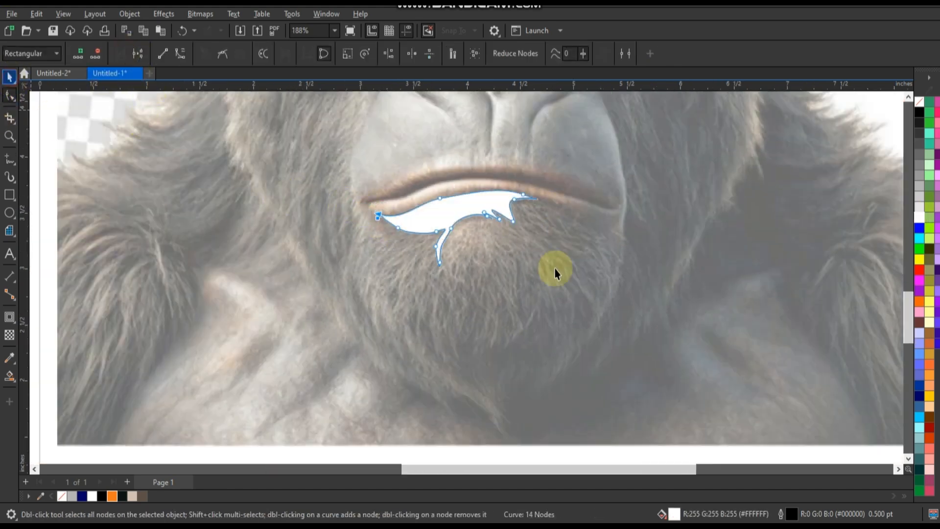
scroll(550, 266, "down", 4)
left_click_drag(207, 270, 216, 265)
scroll(356, 343, "down", 1)
left_click(362, 354)
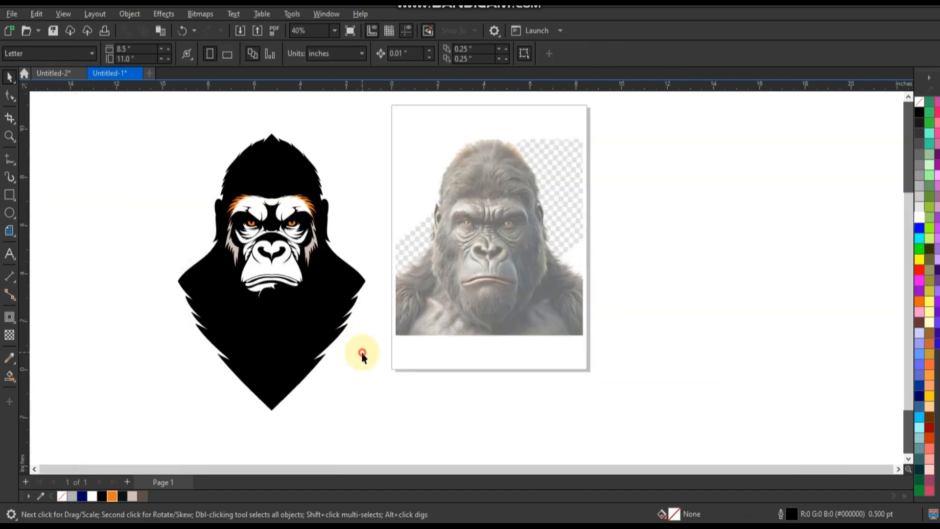
left_click(258, 290)
right_click(921, 103)
left_click(777, 214)
Trace a closed Pen contour with zigzag fur tips down the left-hand side of the photo's crown, about 1.5 × 1.87 in
left_click(12, 137)
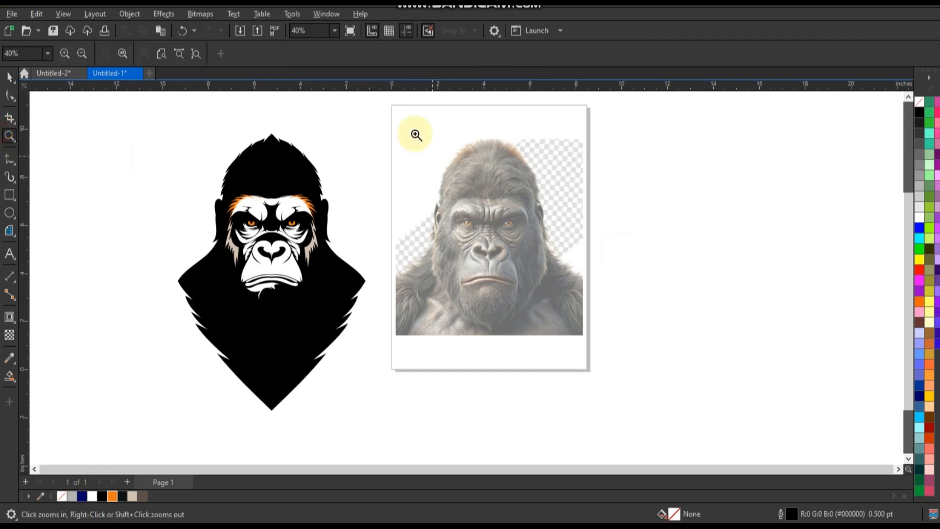
left_click_drag(416, 130, 566, 244)
left_click_drag(259, 137, 570, 393)
left_click(15, 164)
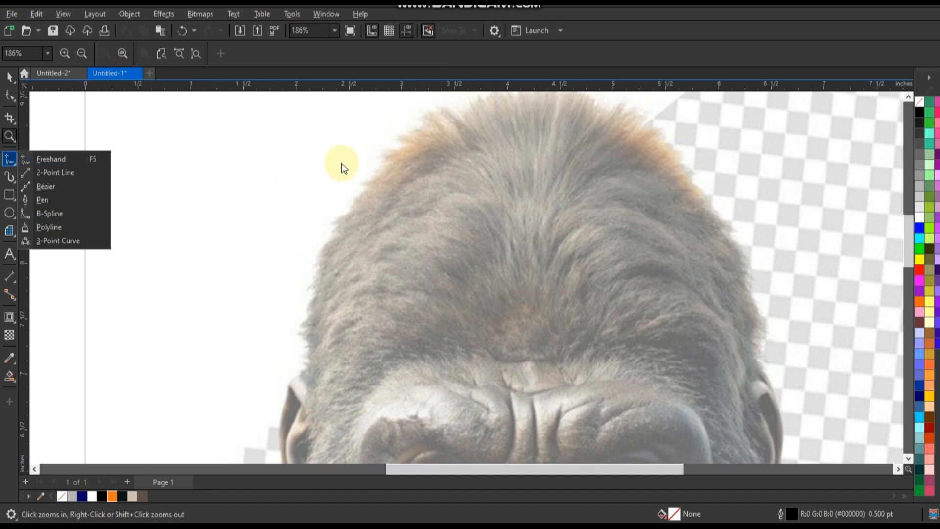
left_click(32, 188)
left_click(20, 171)
left_click(46, 197)
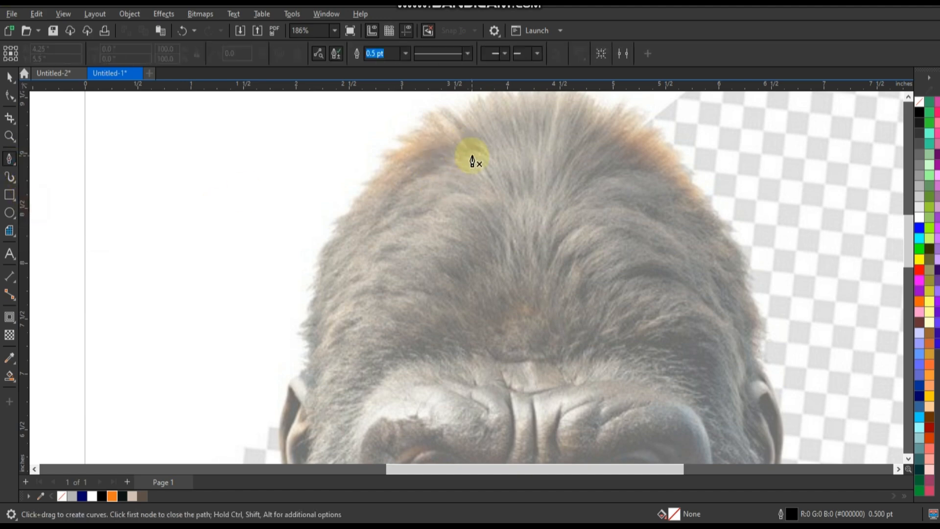
left_click(474, 156)
left_click(407, 172)
left_click(430, 173)
left_click(375, 209)
left_click(409, 197)
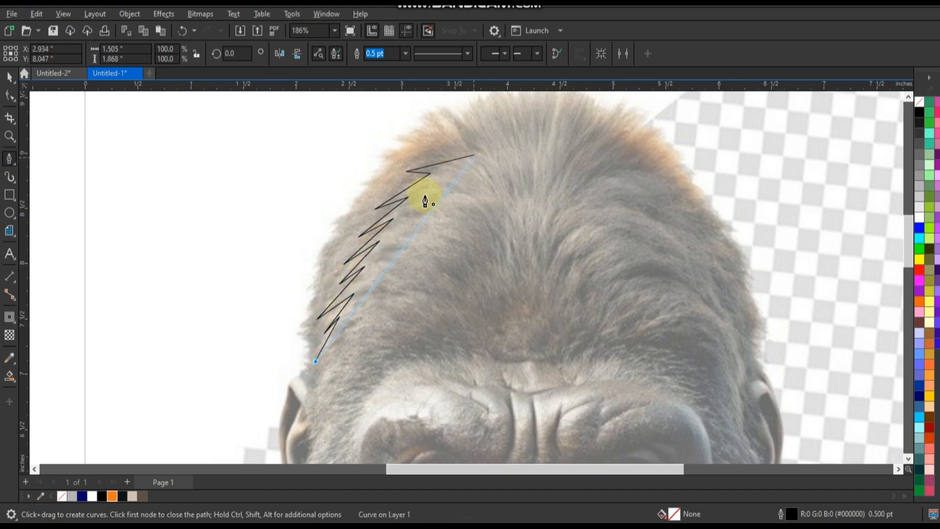
left_click(474, 158)
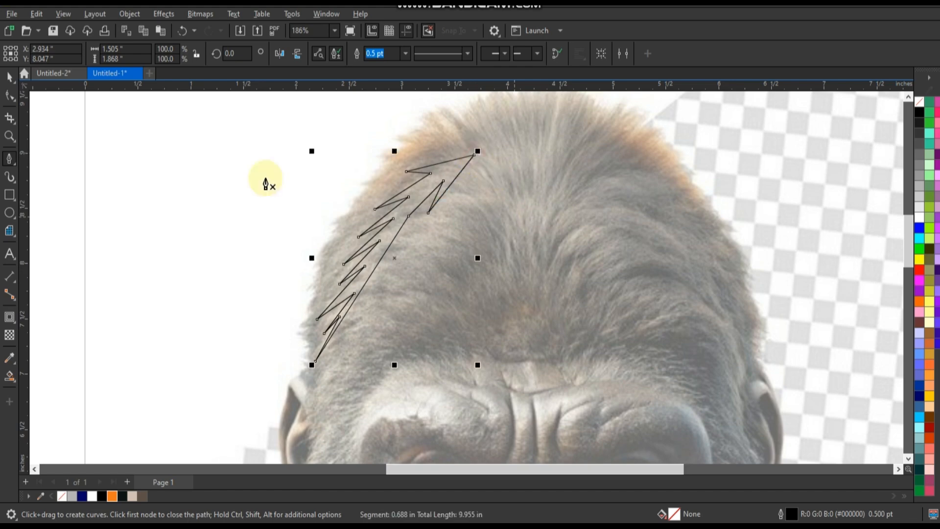
Convert the crown zigzag contour's segments to curves and bend them into rounded fur tips
left_click(9, 96)
left_click_drag(101, 96, 528, 387)
left_click(177, 53)
left_click_drag(443, 159, 407, 181)
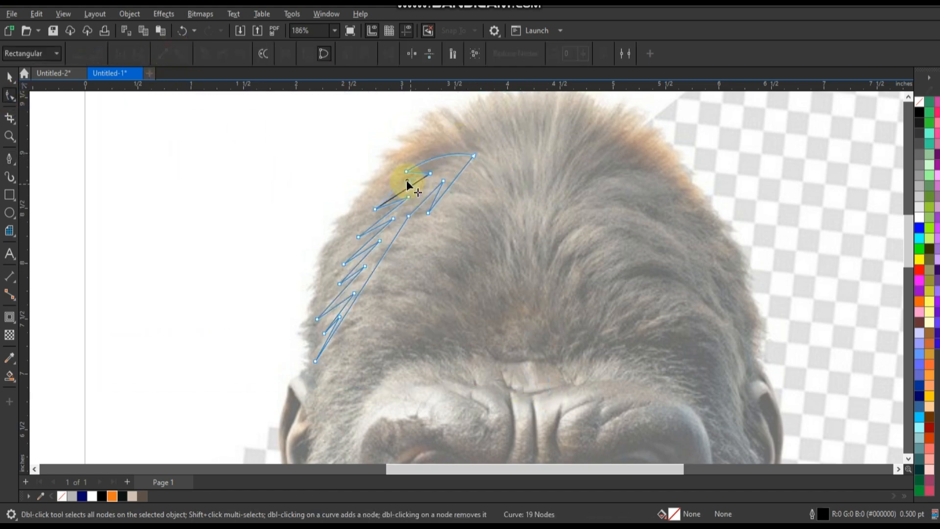
left_click_drag(372, 233, 361, 252)
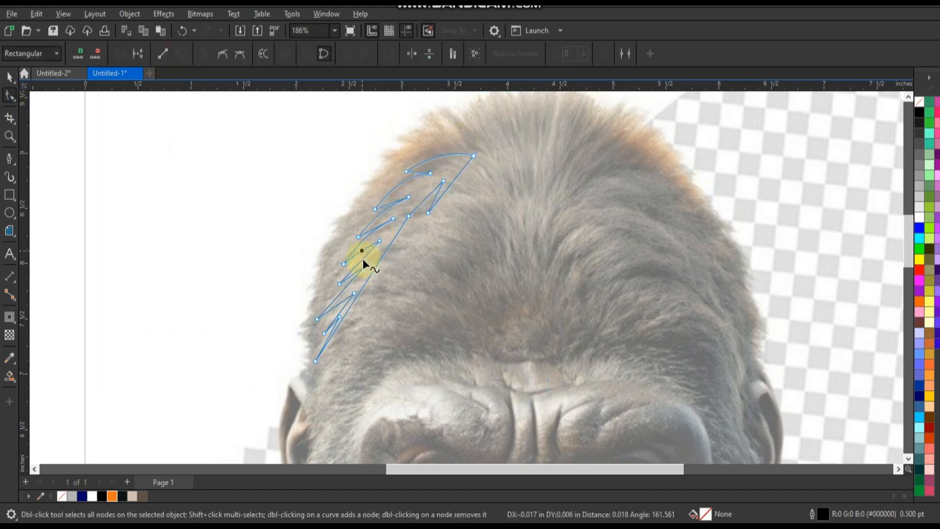
left_click_drag(345, 290, 374, 259)
double_click(409, 216)
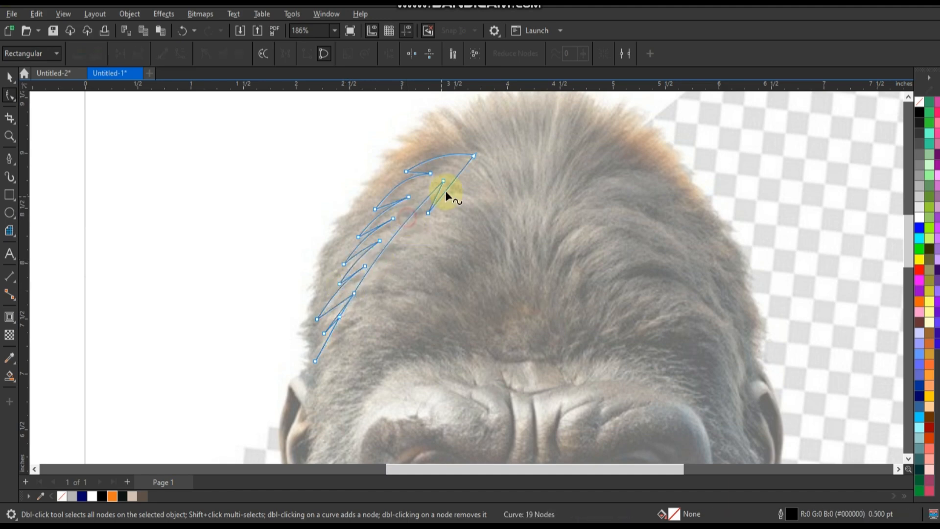
left_click_drag(447, 190, 442, 181)
left_click(10, 77)
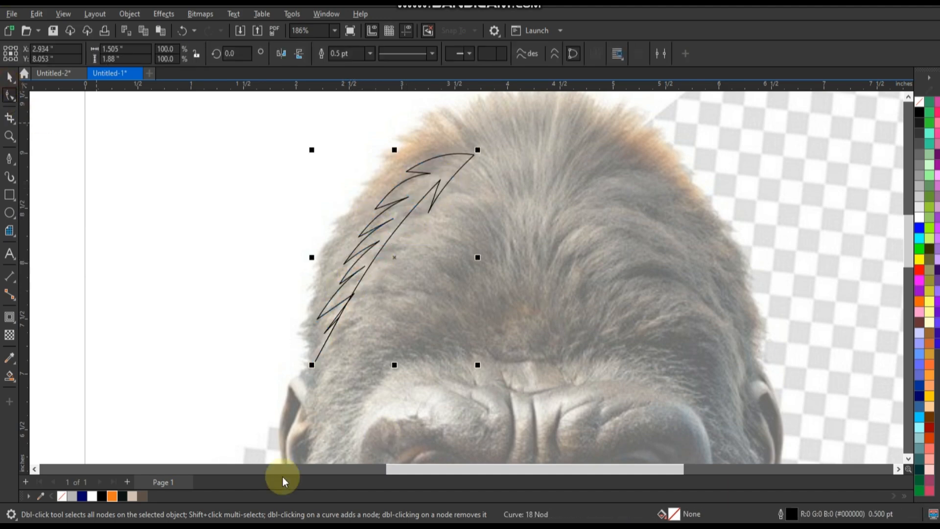
Fill the crown fur shape with orange and place it as a combined mirrored pair on the black illustration's crown
left_click(112, 496)
scroll(503, 157, "down", 2)
left_click_drag(392, 216, 556, 220)
right_click(556, 220)
left_click_drag(529, 185, 594, 191)
left_click(460, 174, "shift")
left_click(327, 59)
Add a 0.047 in inner contour to the white face details and break the contour apart
scroll(600, 160, "down", 4)
left_click(334, 170, "shift")
left_click_drag(603, 152, 606, 179)
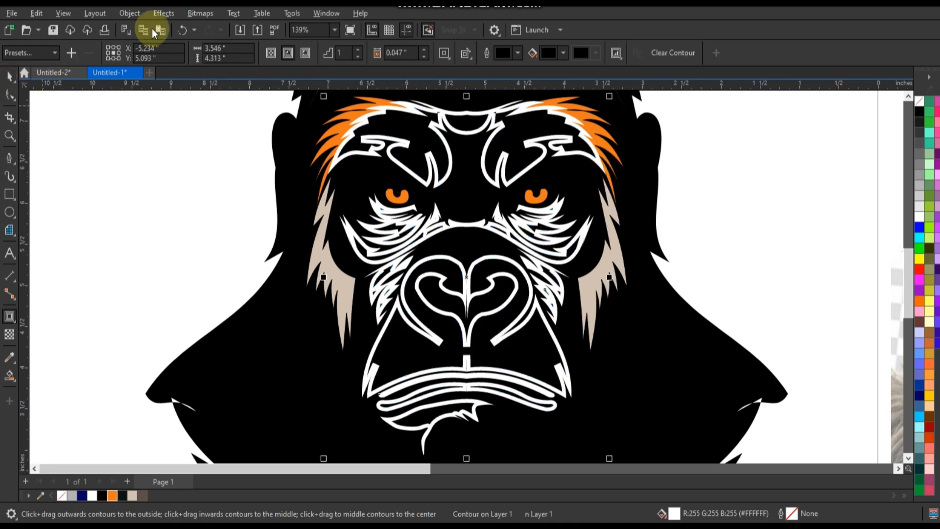
left_click(130, 14)
left_click(128, 300)
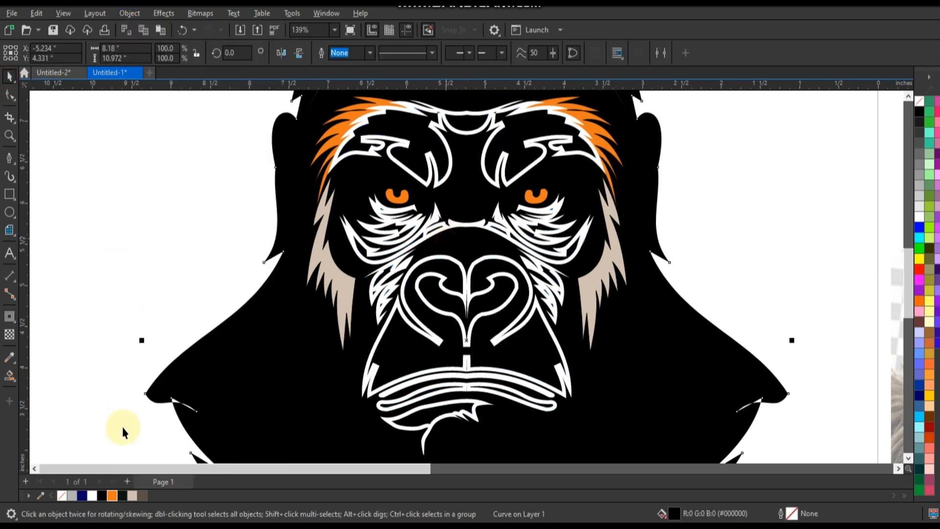
Fill the inner face-detail contour with beige and the surrounding white face shapes with dark brown #5D5047
left_click(132, 495)
key("ctrl+z")
left_click(398, 337)
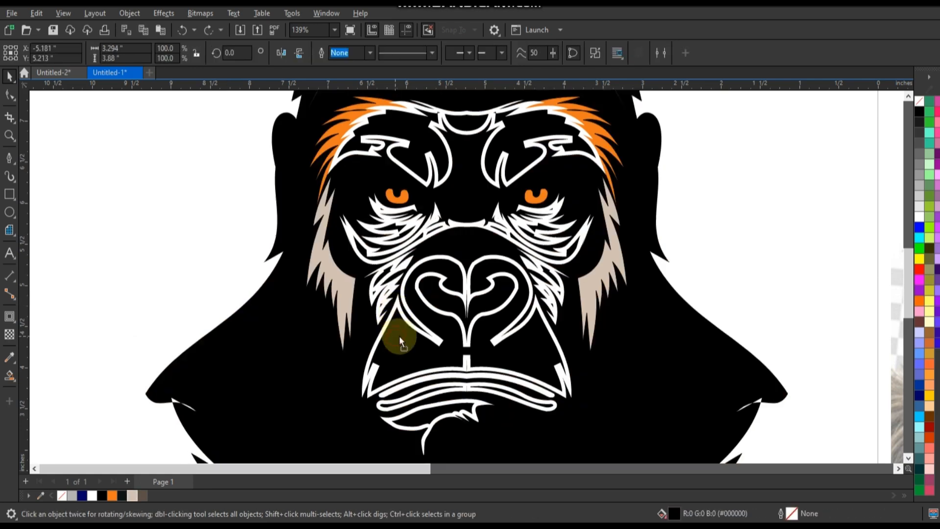
left_click(132, 496)
scroll(230, 252, "down", 5)
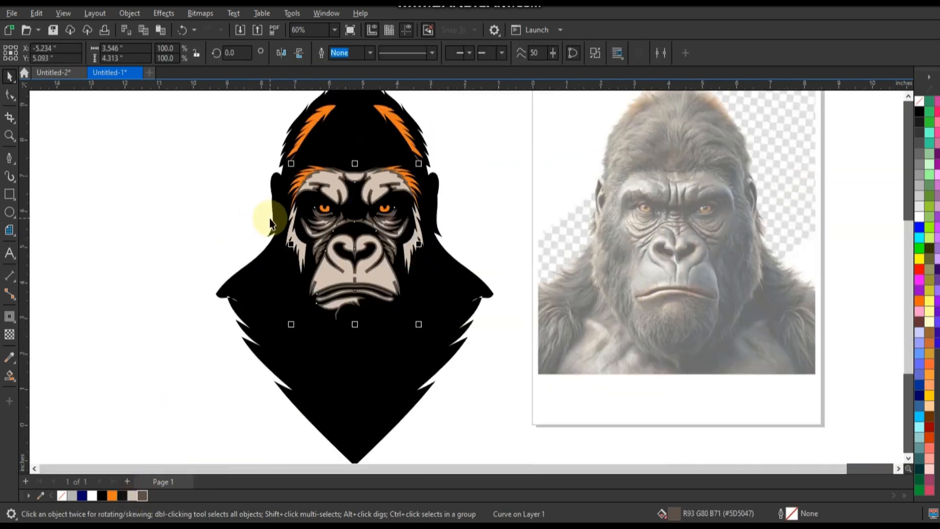
Select the face and crown detail shapes together and remove their outlines
key("Escape")
left_click_drag(386, 290, 394, 300)
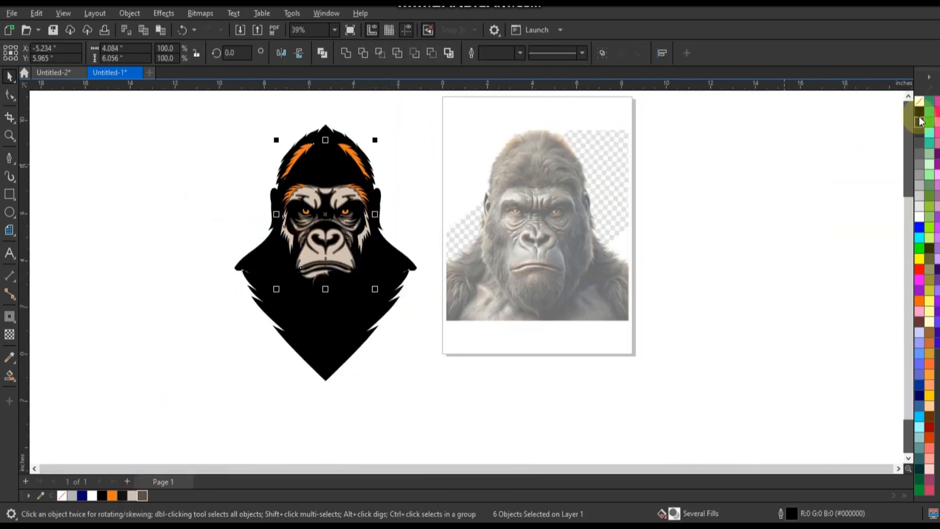
right_click(919, 100)
left_click(889, 111)
left_click(251, 269)
Merge the orange crown and brow fur shapes into a single curve
left_click(216, 120)
left_click_drag(200, 96, 439, 401)
key("shift+F2")
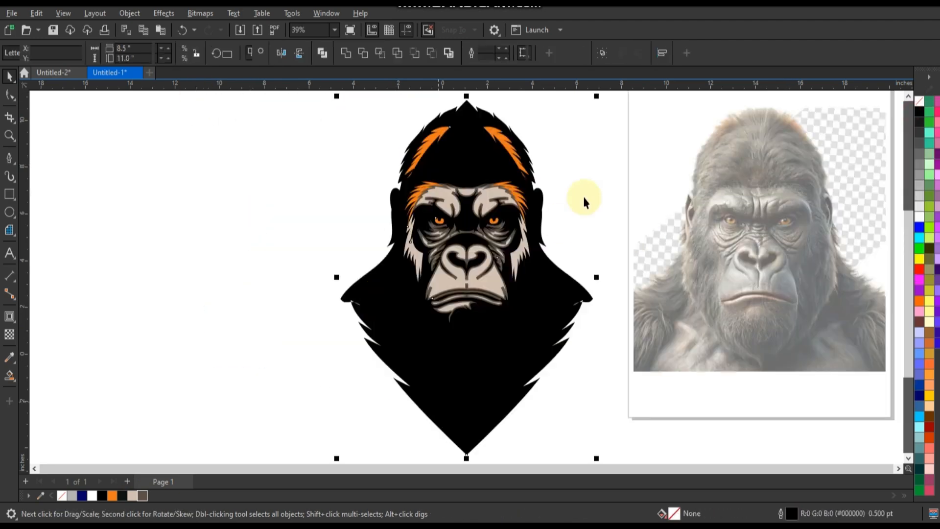
left_click(304, 161)
key("shift+F2")
left_click(342, 56)
scroll(316, 237, "down", 2)
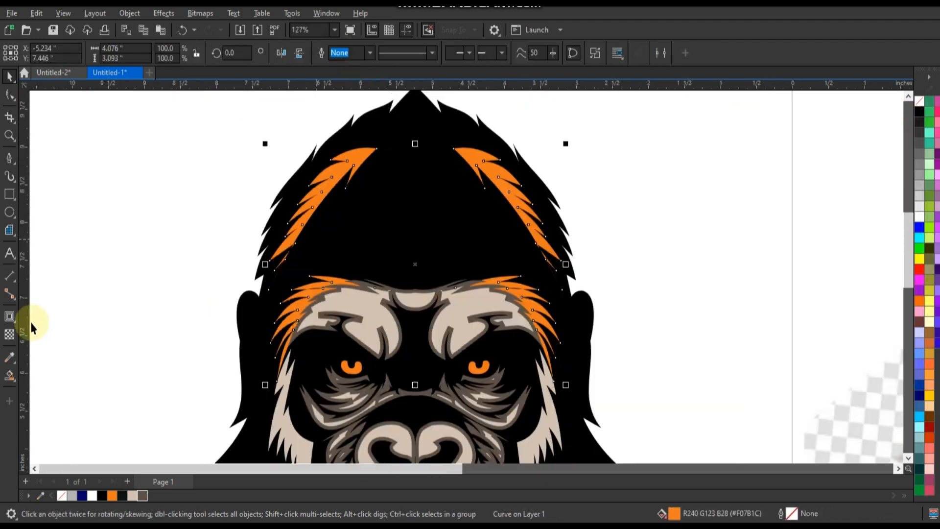
Add a thin inner contour to the orange crown and brow fur and break the contour apart
left_click(9, 316)
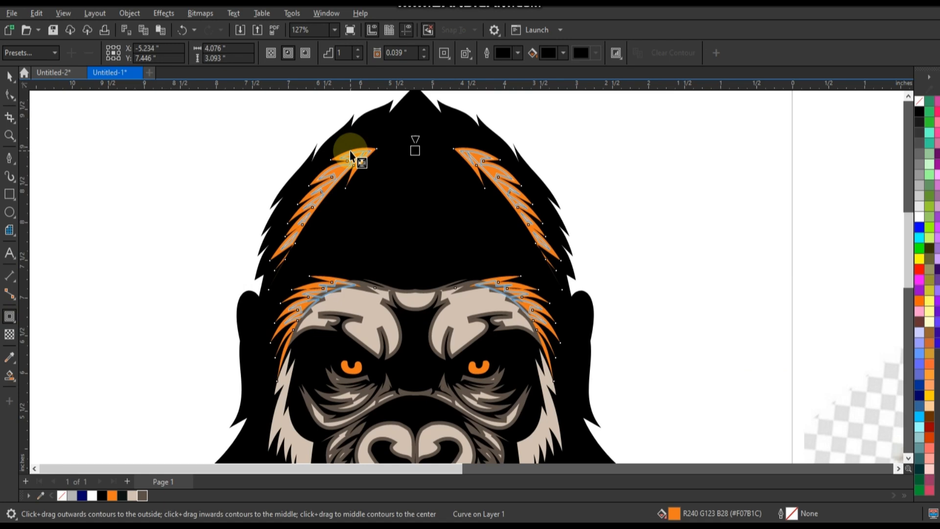
left_click_drag(350, 152, 354, 159)
left_click(130, 12)
left_click(161, 298)
left_click(301, 268)
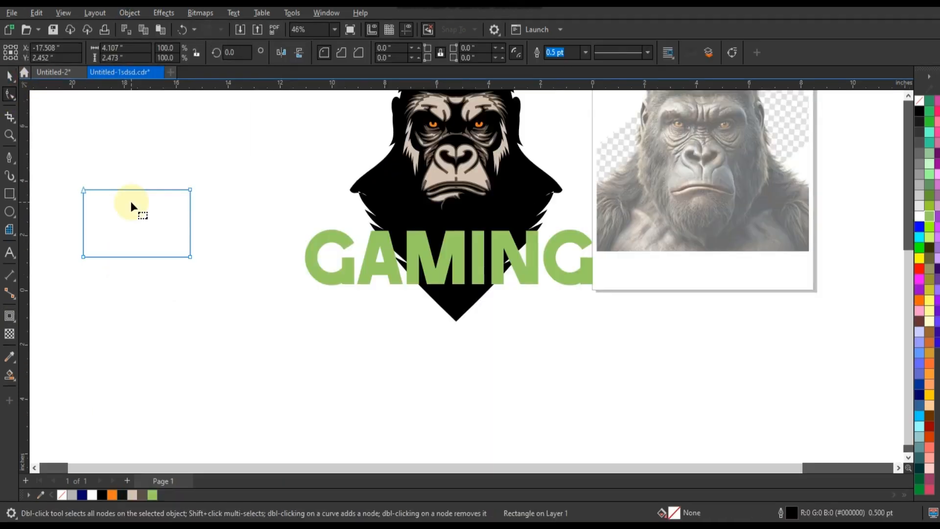
Convert the empty rectangle's edges to curves and bow its upper and lower edges inward
key("F10")
key("shift+F2")
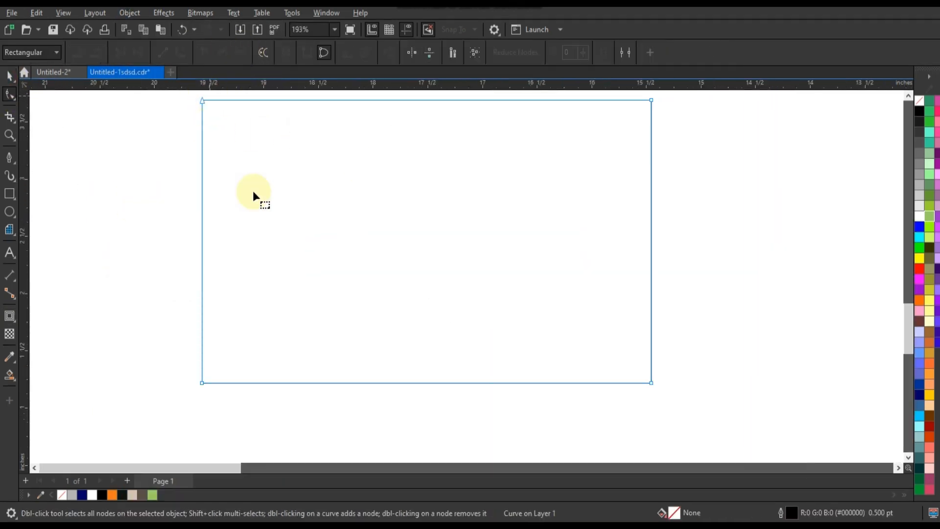
scroll(254, 196, "down", 2)
left_click_drag(210, 117, 567, 336)
left_click_drag(358, 132, 361, 158)
left_click_drag(361, 318, 361, 288)
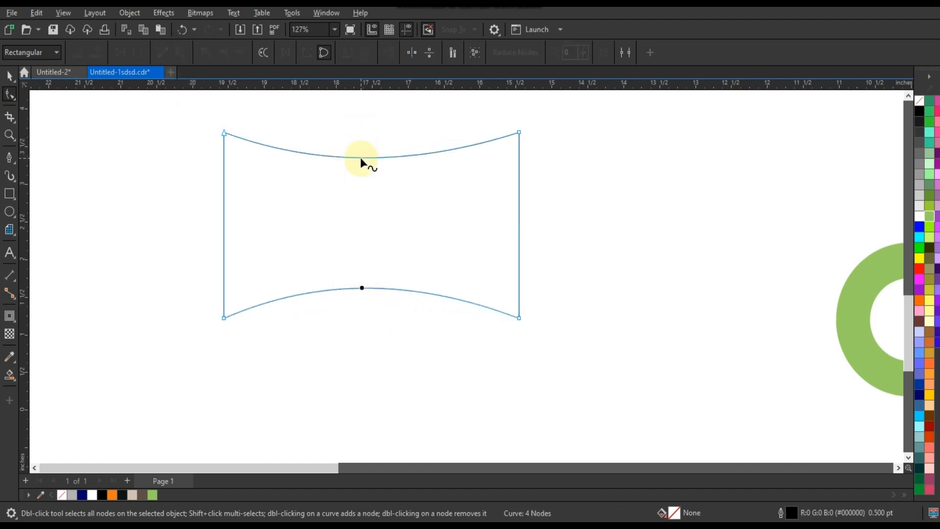
Deepen the bows of the frame's upper and lower edges and widen the frame to 5.408 in
left_click_drag(361, 158, 368, 166)
left_click_drag(369, 288, 368, 288)
left_click(11, 77)
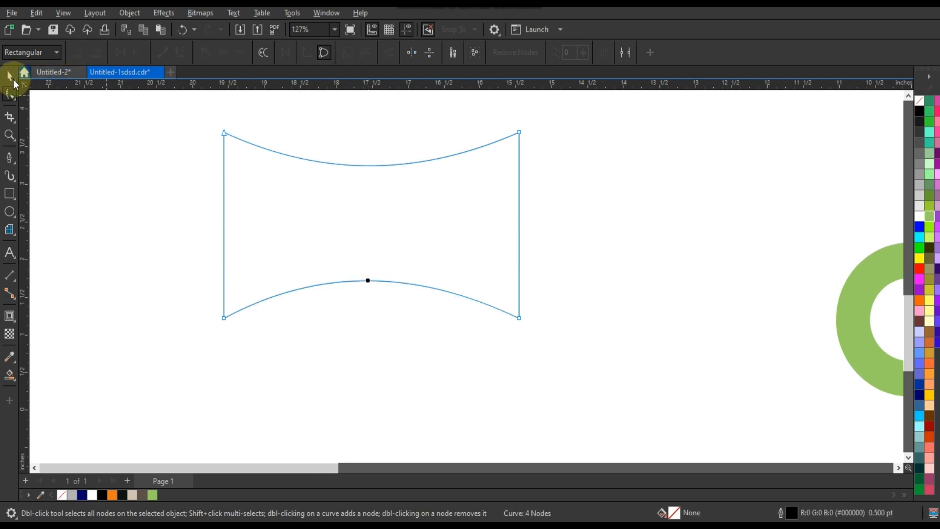
left_click_drag(522, 225, 573, 224)
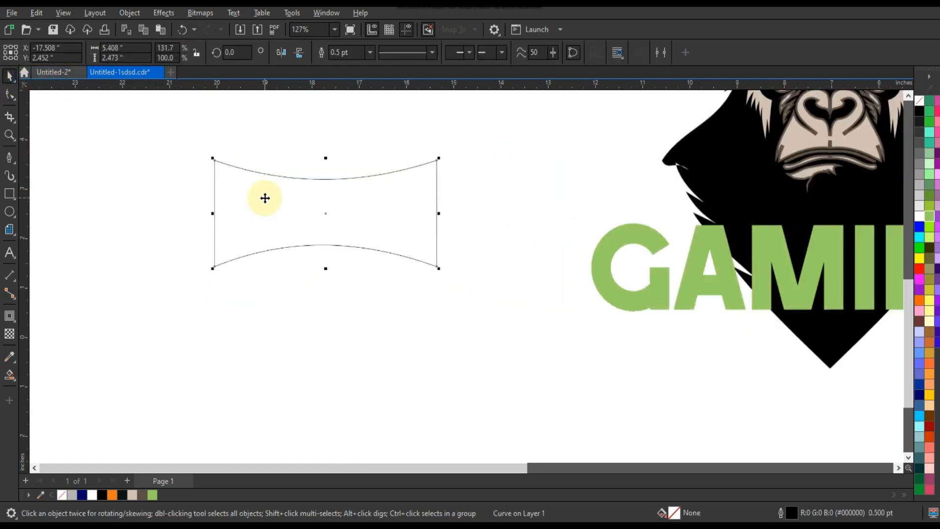
Move the green GAMING lettering below the curved frame and fill it with black
left_click_drag(664, 302, 252, 365)
left_click(919, 112)
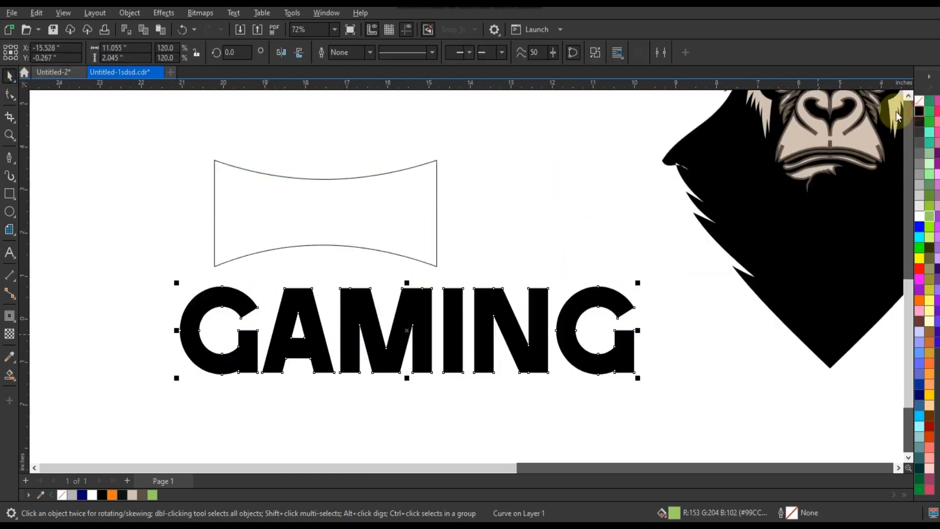
left_click(127, 14)
left_click(129, 13)
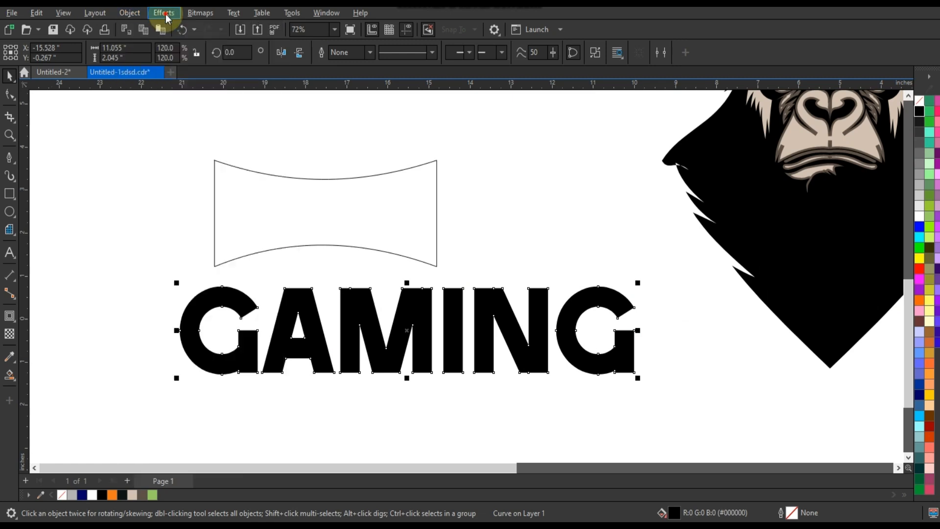
Apply an Envelope to the GAMING lettering, taking its form from the curved frame shape
left_click(165, 15)
left_click(165, 14)
left_click(165, 14)
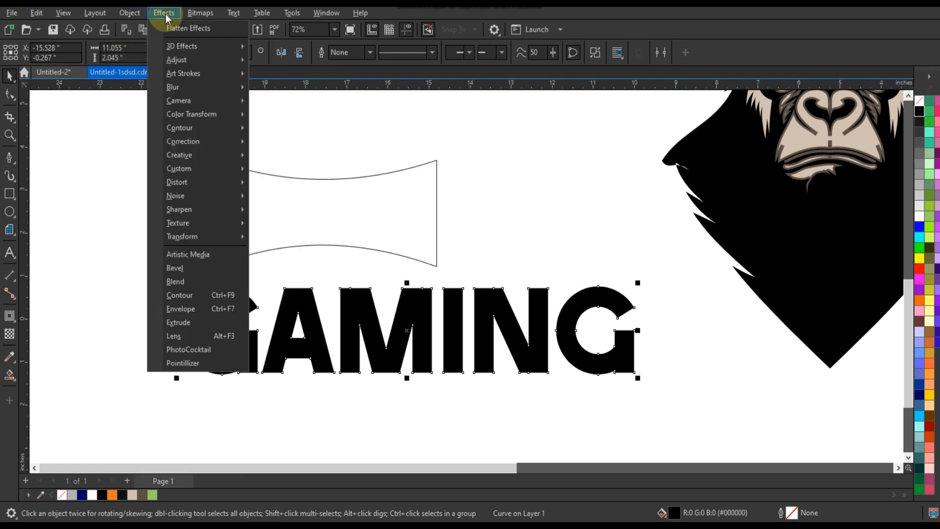
left_click(473, 278)
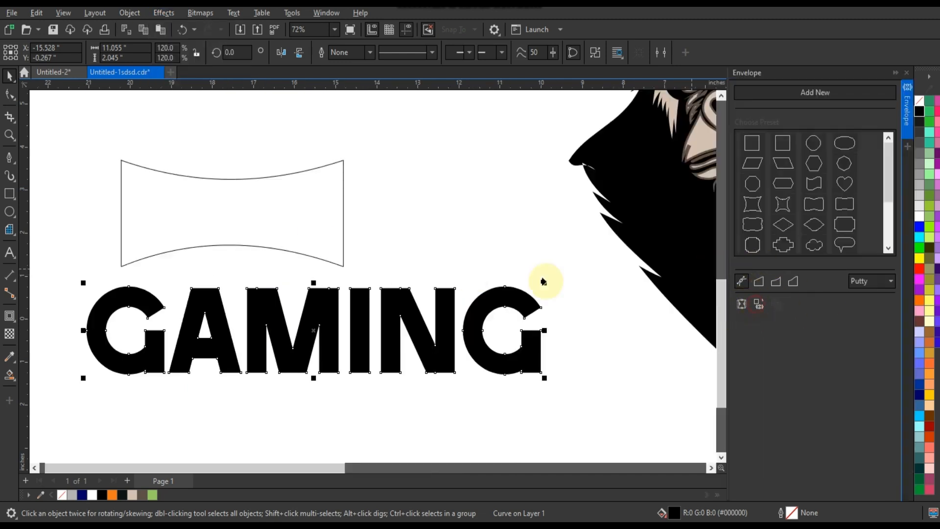
left_click(318, 247)
left_click(9, 76)
left_click(907, 72)
Move the warped GAMING lettering onto the gorilla's chest and enlarge it to 7.69 × 2.832 in
left_click(337, 323)
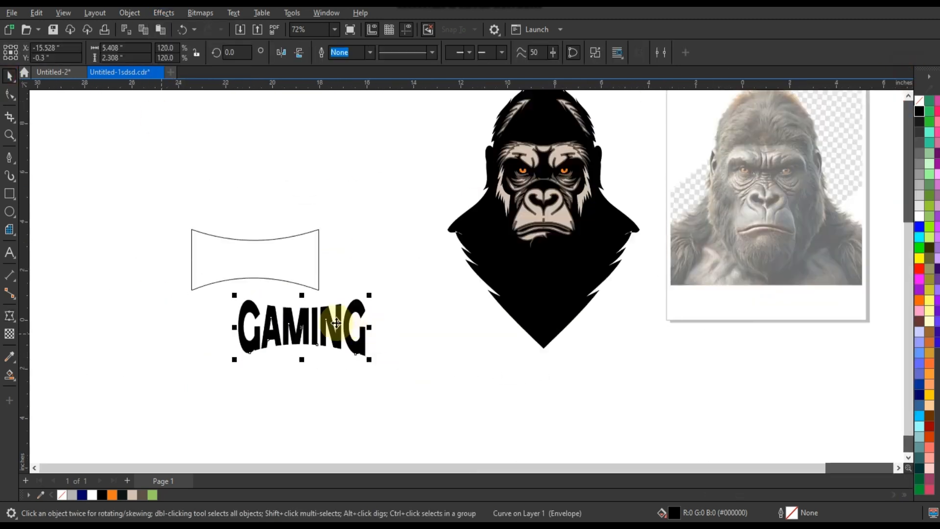
left_click_drag(337, 324, 562, 295)
left_click_drag(598, 328, 641, 337)
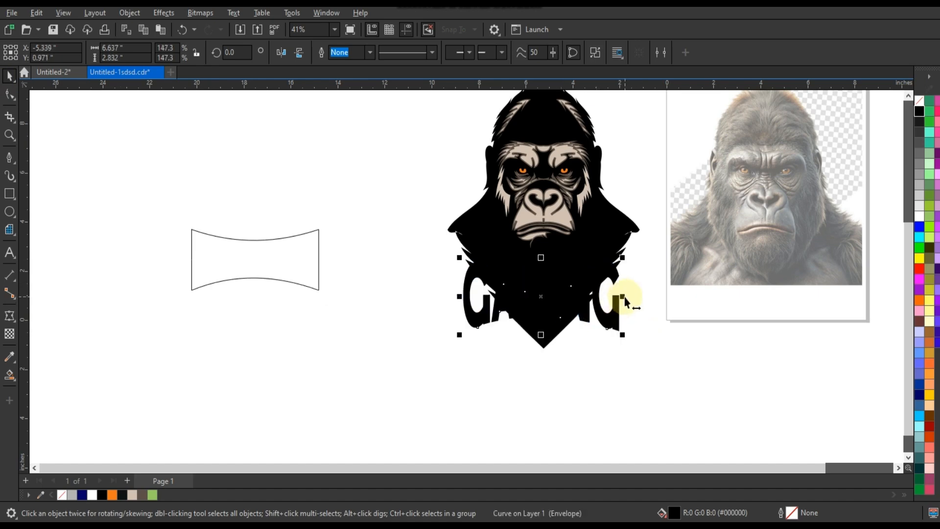
left_click_drag(626, 301, 637, 299)
mouse_move(459, 297)
left_mouse_down()
mouse_move(439, 284)
mouse_move(444, 290)
left_mouse_up()
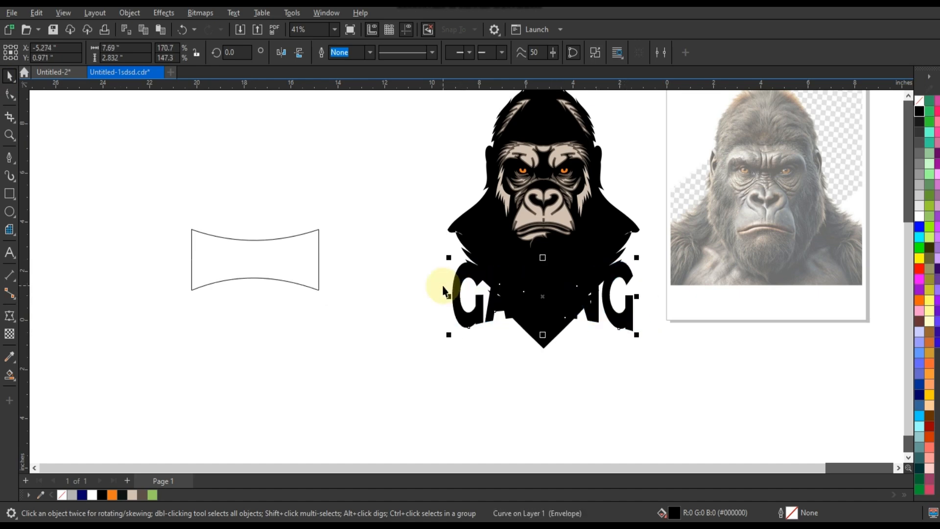
Fill the GAMING lettering with beige #D2C2B3 and add a black outer contour of 0.209 in
left_click(132, 495)
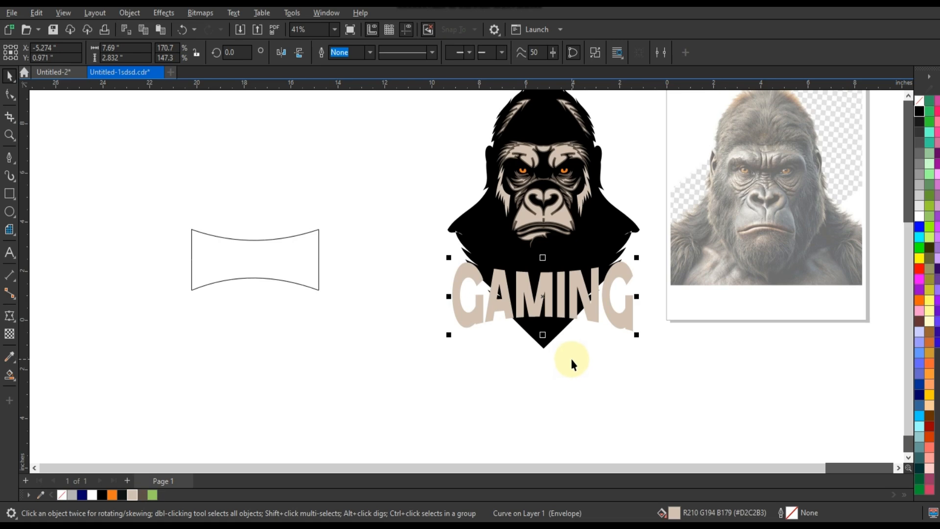
left_click(8, 314)
left_click(51, 328)
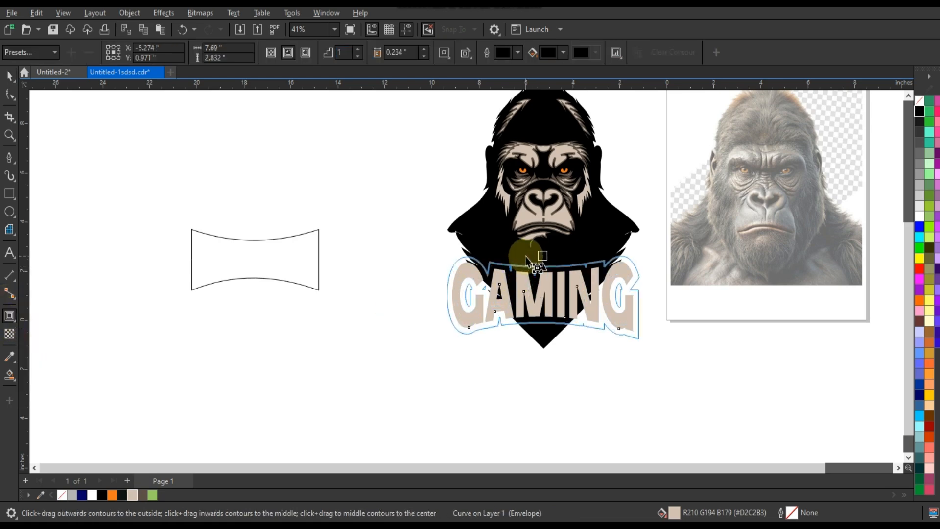
left_click_drag(527, 260, 525, 260)
left_click(9, 77)
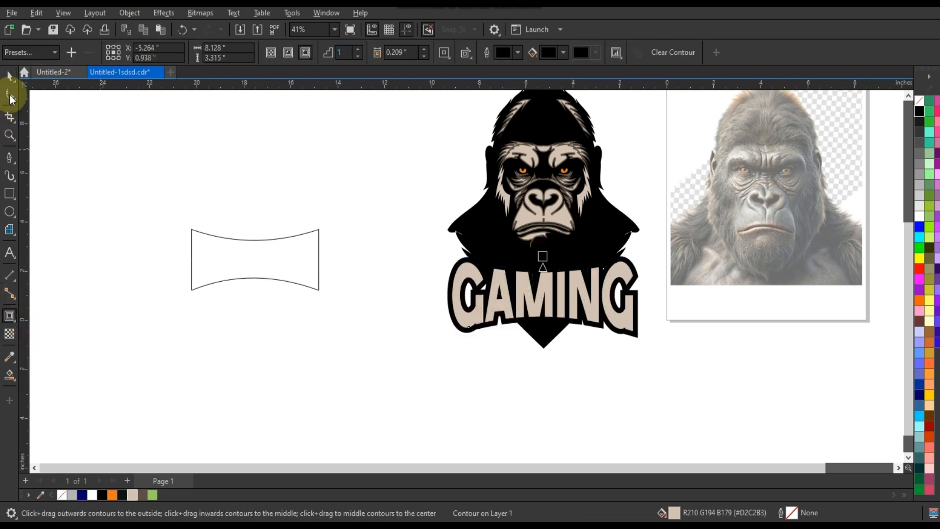
Break the black contour apart from the GAMING lettering and widen the lettering with its backing to 9.88 in
left_click(164, 13)
left_click(130, 12)
left_click(158, 299)
left_click(332, 55)
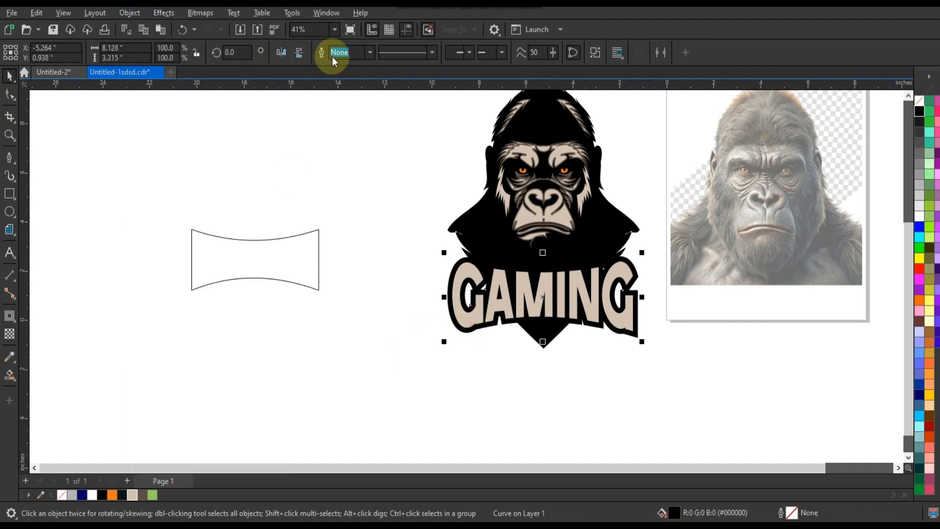
left_click(595, 52)
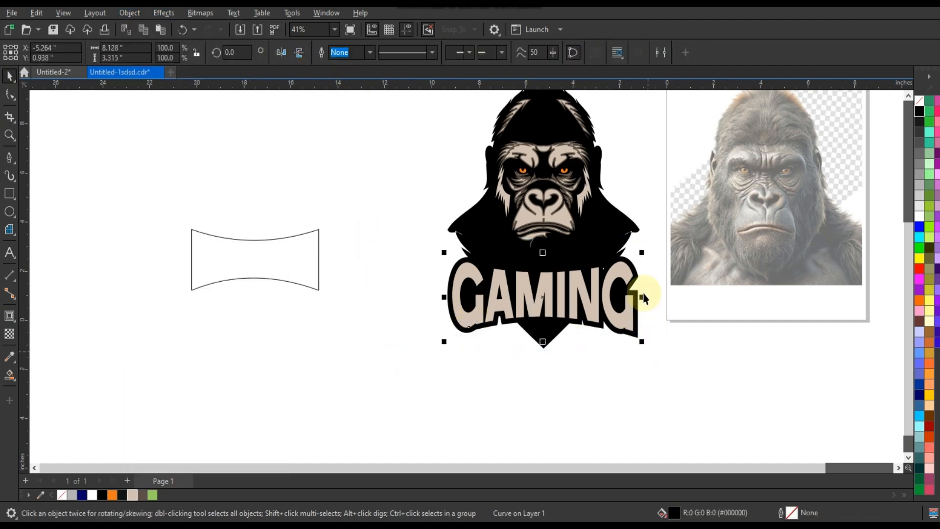
left_click_drag(642, 297, 658, 292)
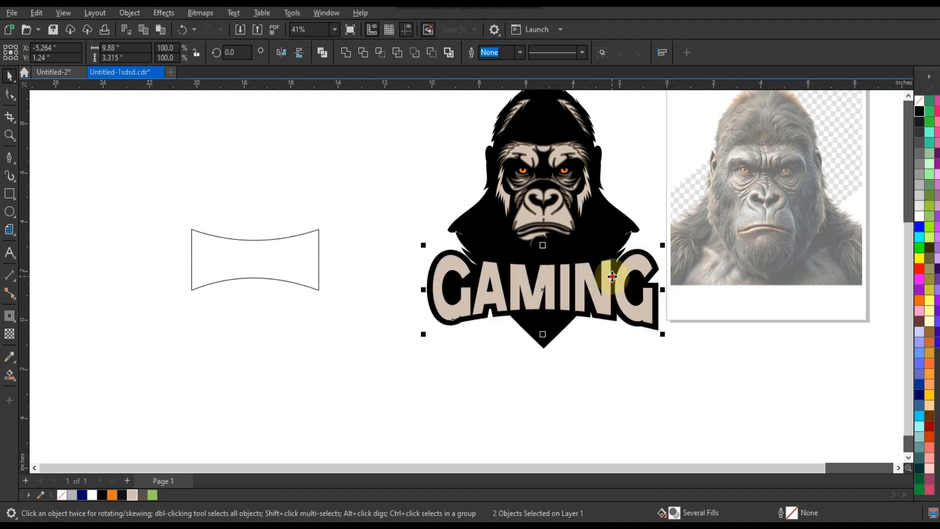
Trim the gorilla body's pointed lower tip with a 3.996 × 2.764 in rectangle and delete the rectangle
left_click(557, 325)
left_click_drag(587, 363, 493, 298)
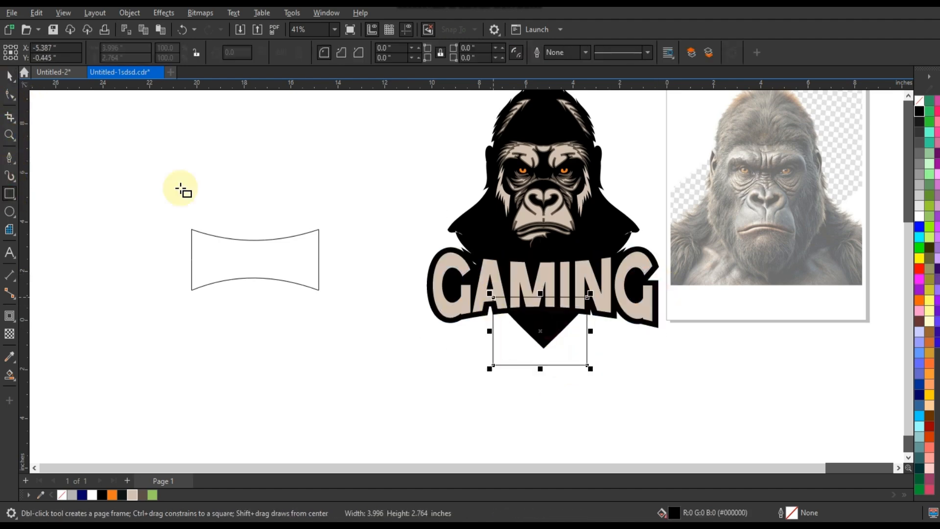
left_click(9, 76)
left_click(459, 222, "shift")
left_click(369, 55)
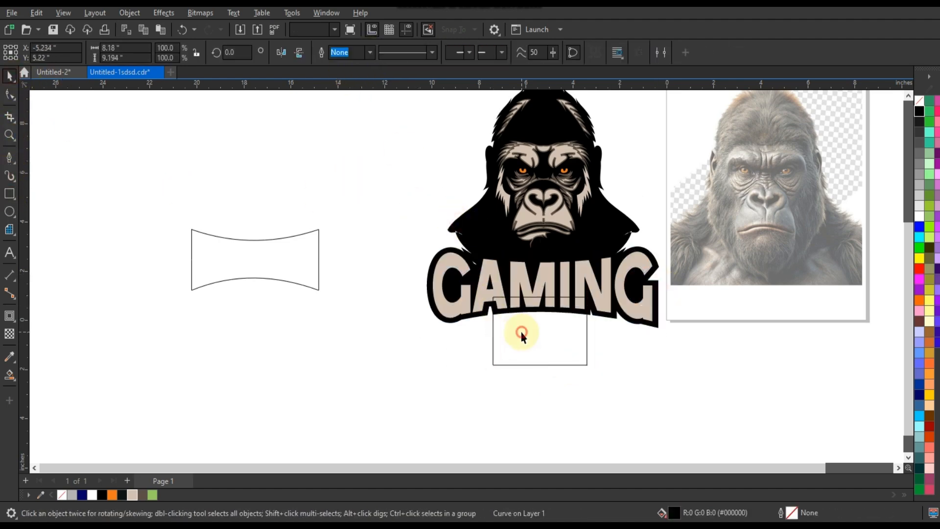
left_click(521, 332)
key("Delete")
Enlarge the GAMING lettering and its black backing to 10.232 in wide and shift them up towards the chin
left_click_drag(695, 362, 384, 237)
left_click_drag(663, 244, 667, 241)
left_click_drag(609, 272, 609, 266)
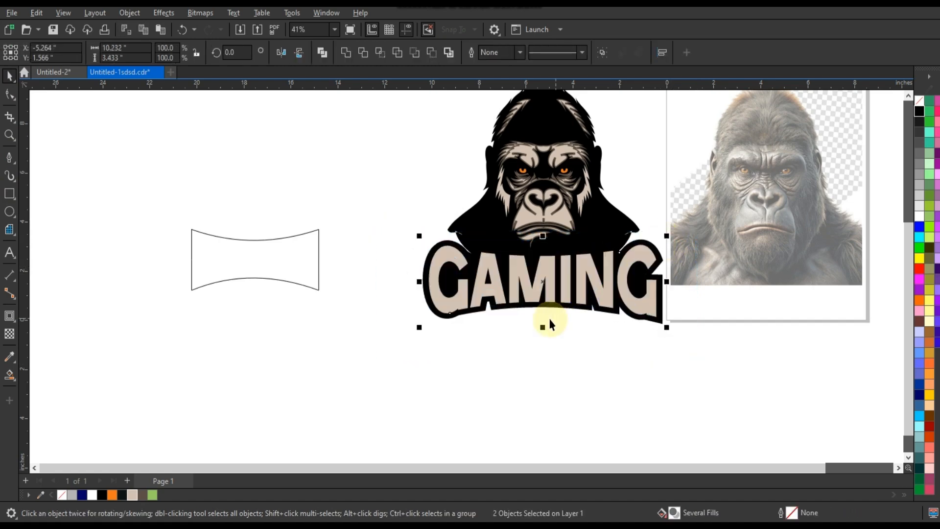
left_click_drag(542, 328, 543, 330)
Draw a flat ellipse about 17.8 in wide across the lower part of the GAMING lettering
left_click(570, 357)
left_click(10, 193)
left_click(9, 211)
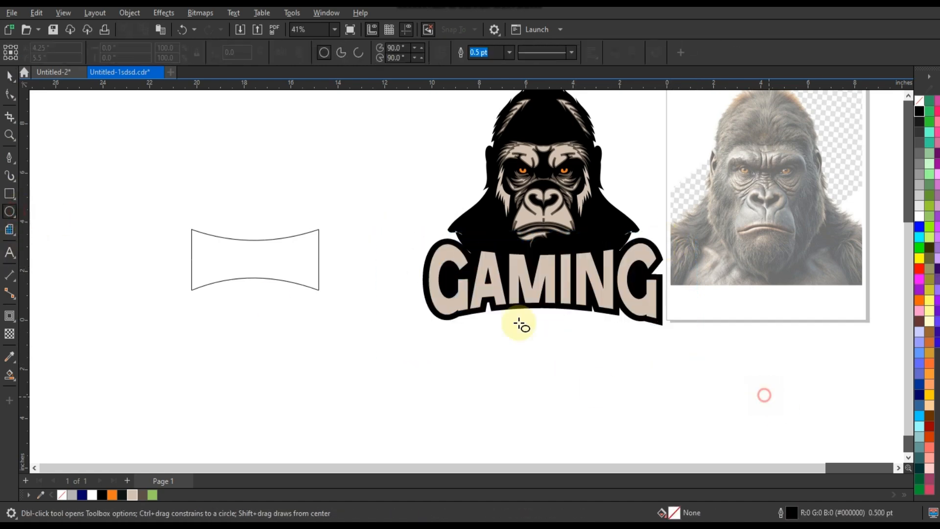
left_click_drag(765, 396, 342, 272)
key("space")
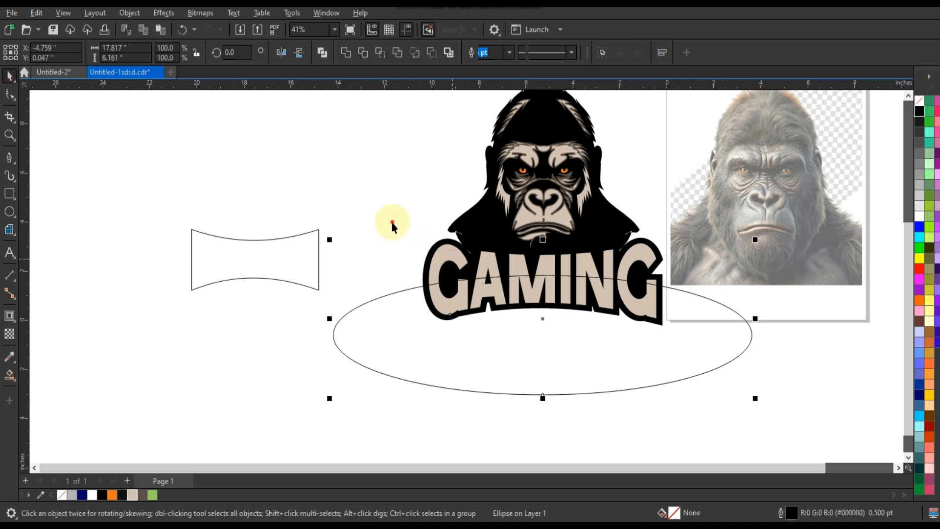
Fill the flat ellipse dark brown (#5D5047) without an outline and PowerClip it inside the GAMING letters
left_click(132, 494)
right_click(918, 112)
left_click(917, 111)
right_click(642, 291)
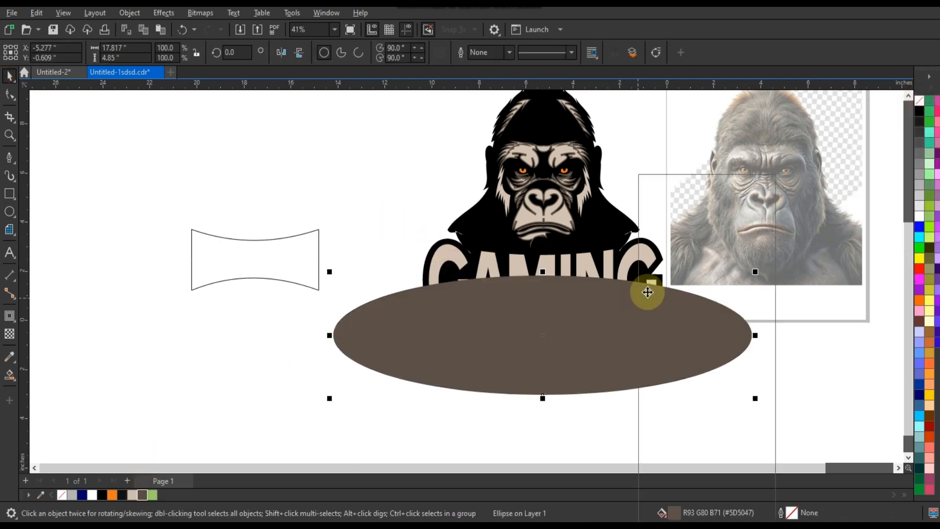
left_click(671, 201)
left_click(630, 266)
left_click(598, 368)
scroll(524, 361, "down", 1)
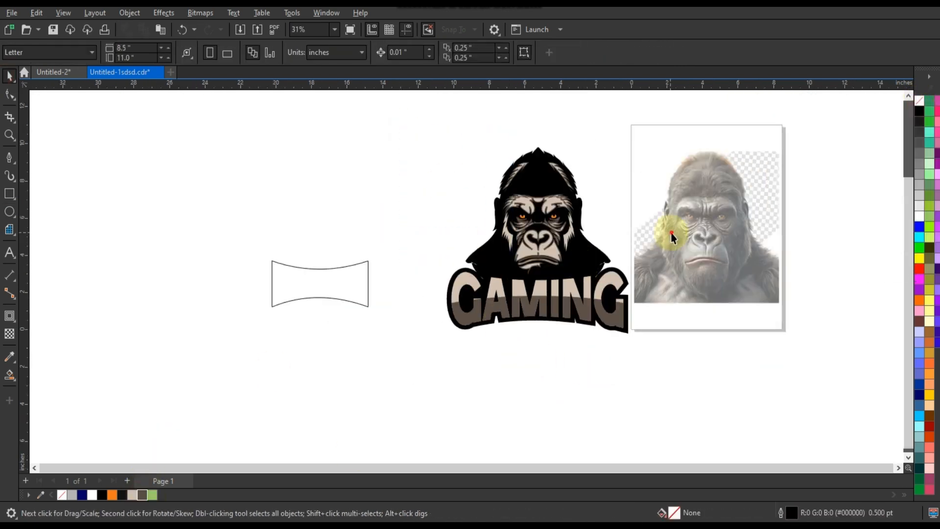
Move the gorilla reference photo farther away from the logo and delete the leftover curved envelope shape
left_click_drag(671, 234, 760, 233)
left_click(377, 136)
left_click_drag(201, 350, 447, 244)
key("Delete")
Draw a circle about 9.9 in wide behind the gorilla and fill it orange (#F07B1C)
left_click(10, 212)
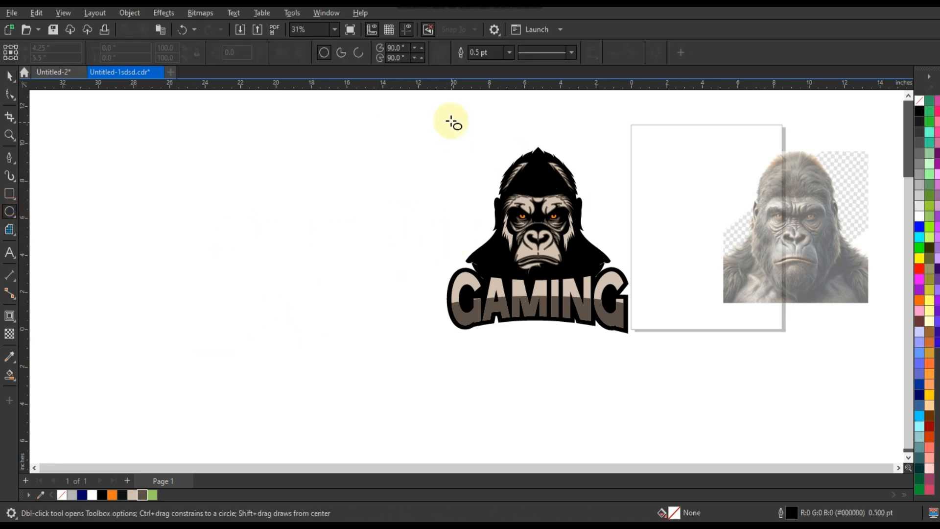
left_click_drag(450, 121, 541, 306)
left_click(10, 76)
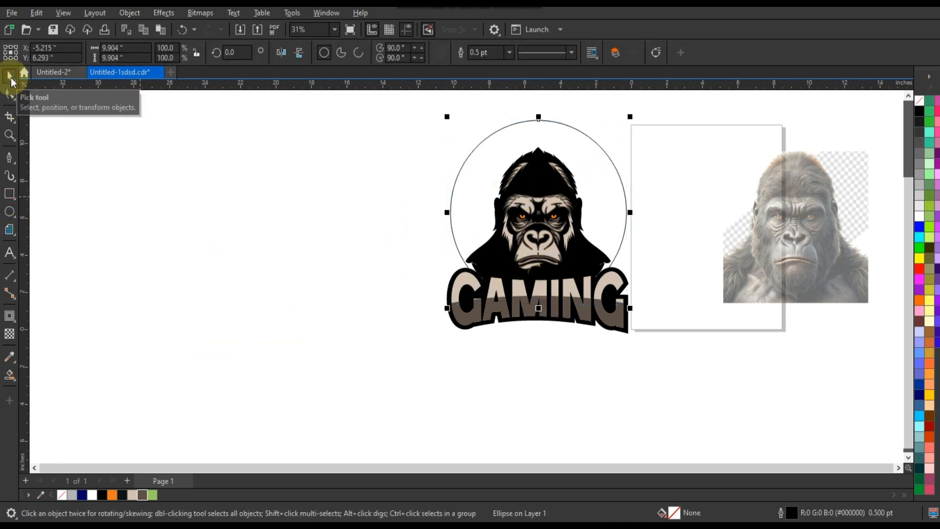
left_click(112, 495)
Recolor the background circle and the gorilla's eyes to the deeper orange #F36417
scroll(550, 284, "up", 2)
left_click(9, 357)
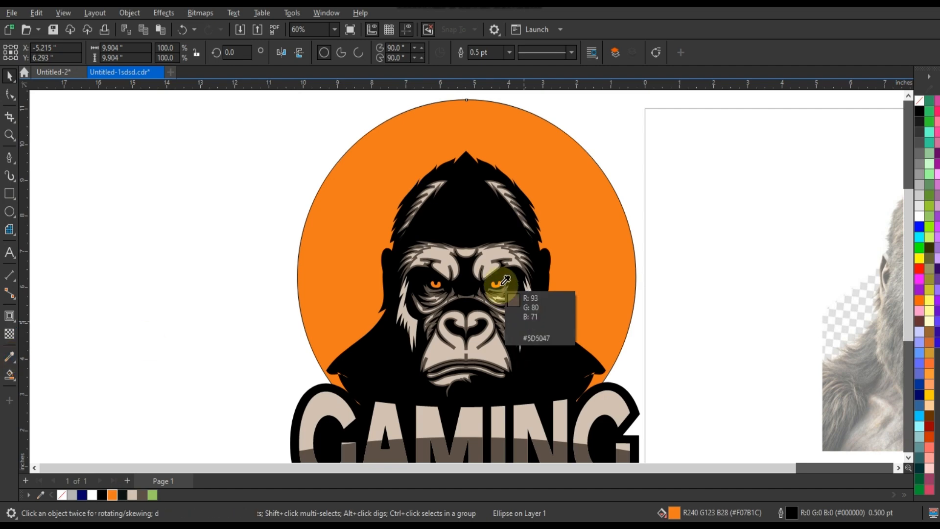
left_click(574, 244)
left_click(10, 76)
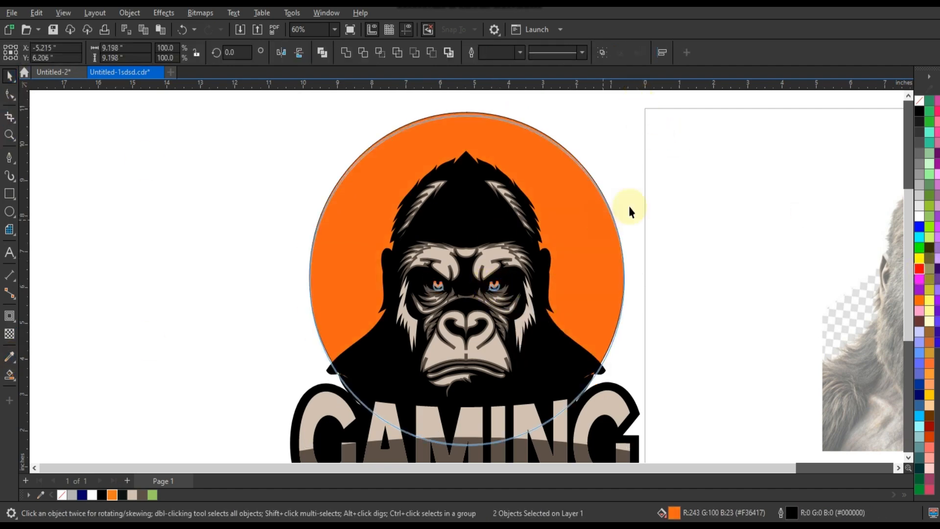
left_click(680, 200)
left_click(604, 252)
Shift the orange circle down behind the gorilla and GAMING lettering and resize it to 9.885 in wide
scroll(596, 219, "down", 2)
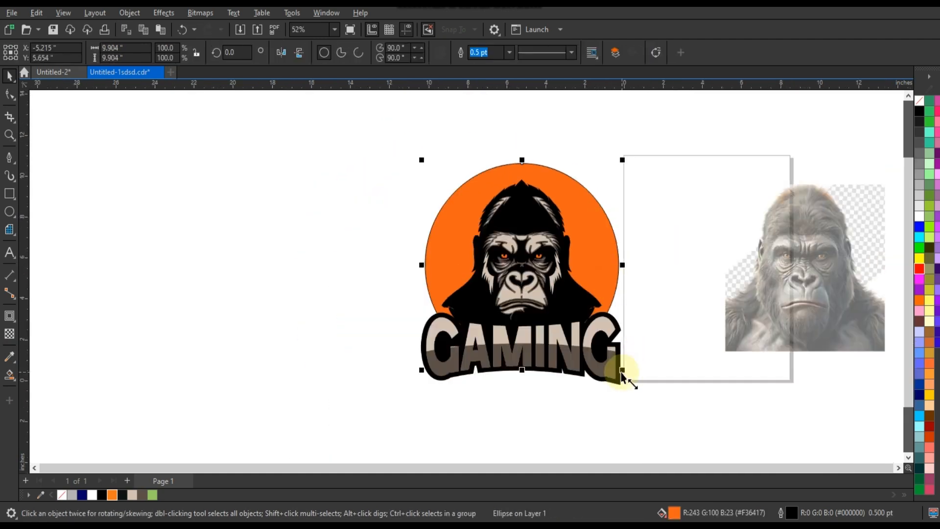
left_click_drag(623, 370, 630, 378)
left_click_drag(586, 241, 591, 289)
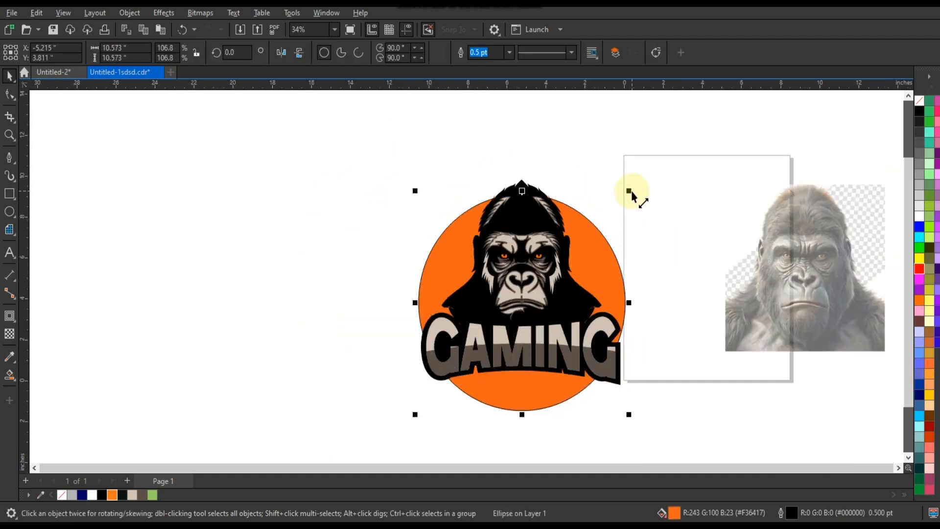
left_click_drag(630, 189, 629, 198)
Add a 0.281 in black outward contour to the orange circle and break the contour apart
left_click(9, 316)
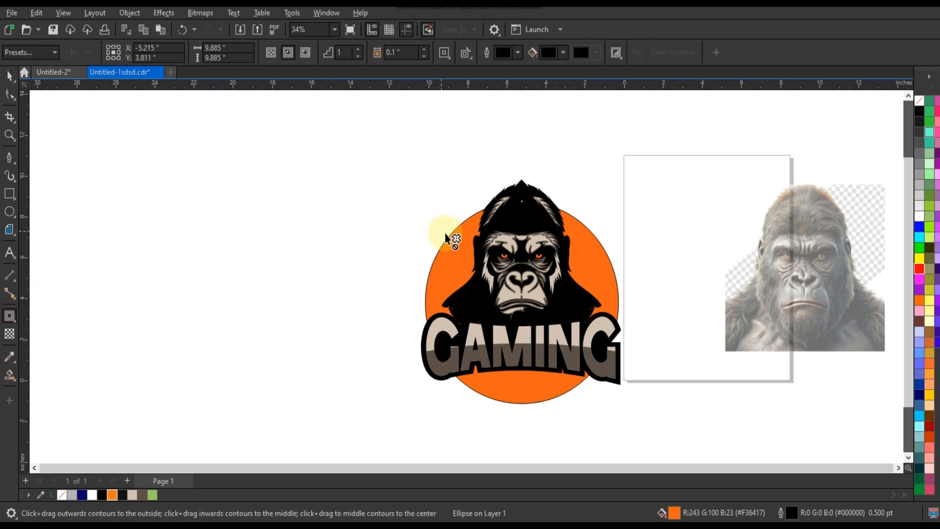
left_click_drag(447, 235, 421, 207)
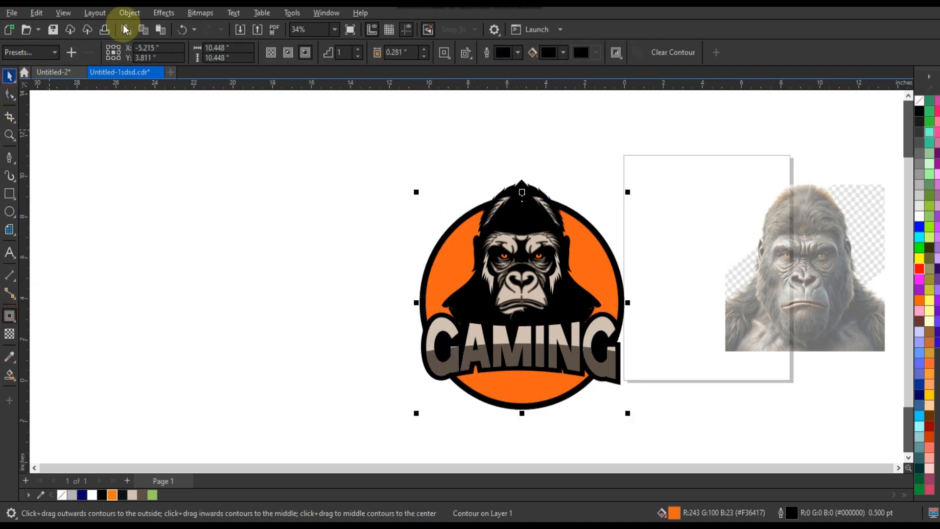
left_click(129, 12)
left_click(210, 346)
left_click(411, 315)
Smart-fill the circle and ring segments on both sides of the gorilla and delete the original circle with its contour
left_click(16, 379)
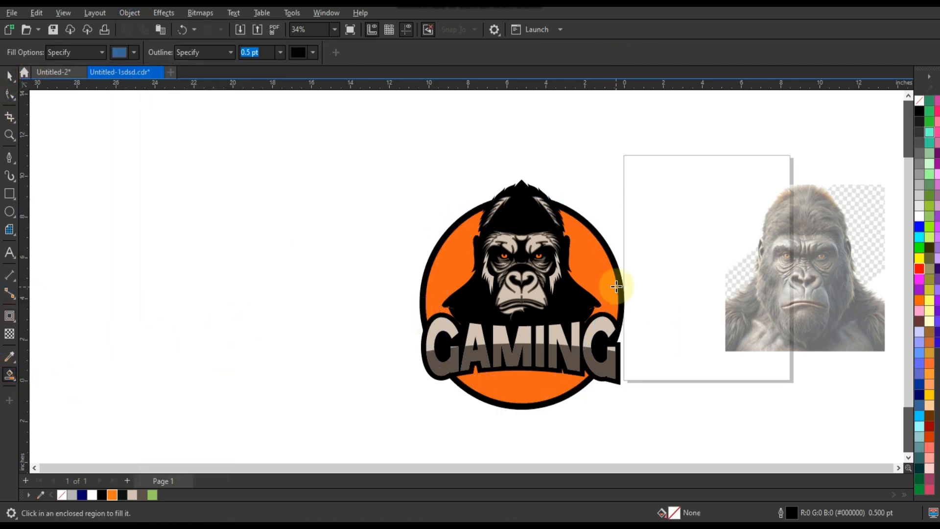
left_click(609, 285)
left_click(442, 238)
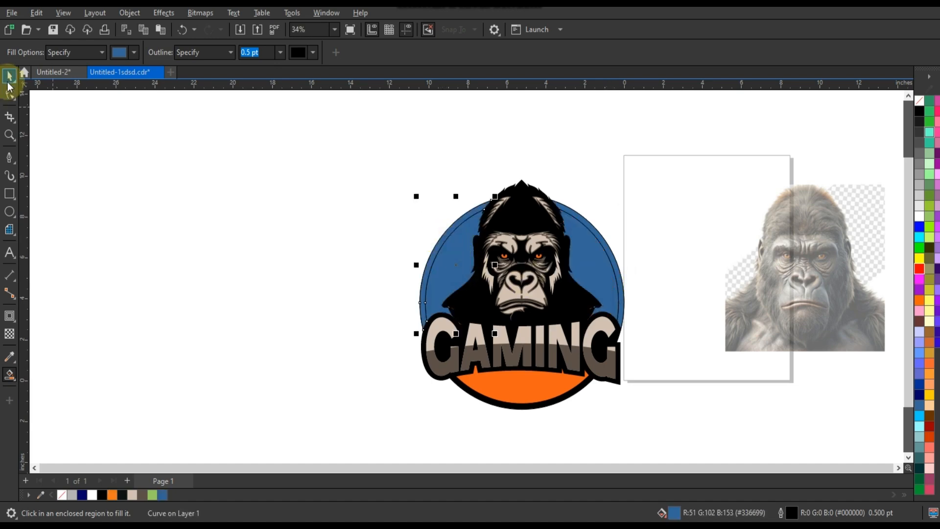
left_click(9, 76)
left_click(518, 390)
key("Delete")
Color the inner circle segments beside the gorilla orange and the outer ring segments black
left_click(453, 263)
left_click(586, 260, "shift")
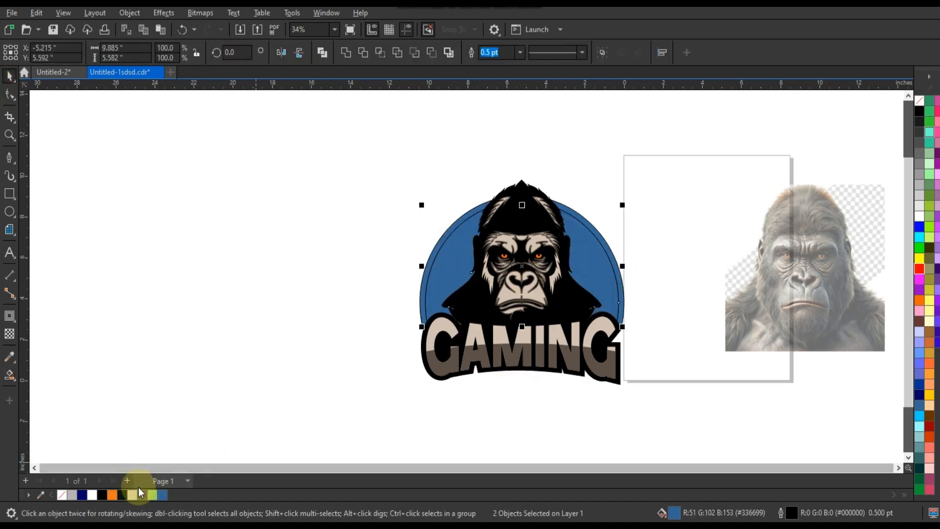
left_click(112, 495)
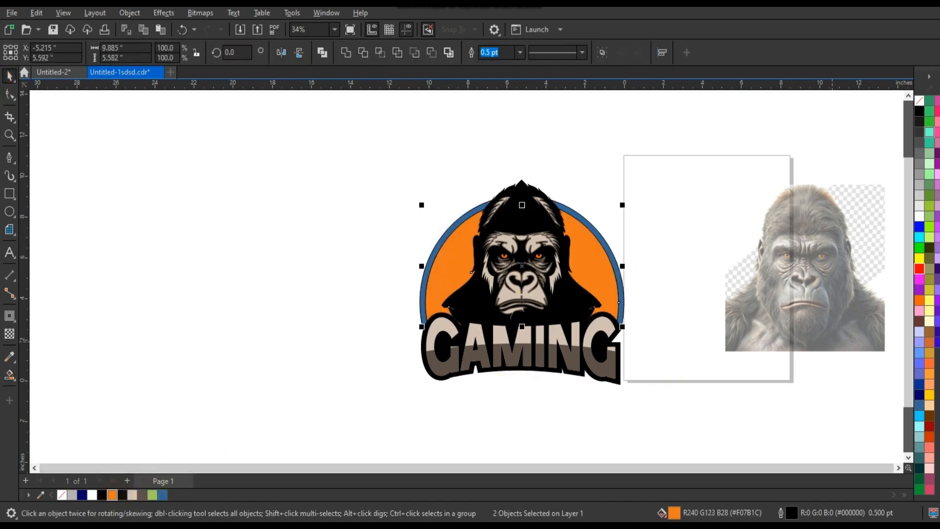
left_click(464, 216)
left_click(590, 225, "shift")
left_click(920, 112)
left_click(341, 180)
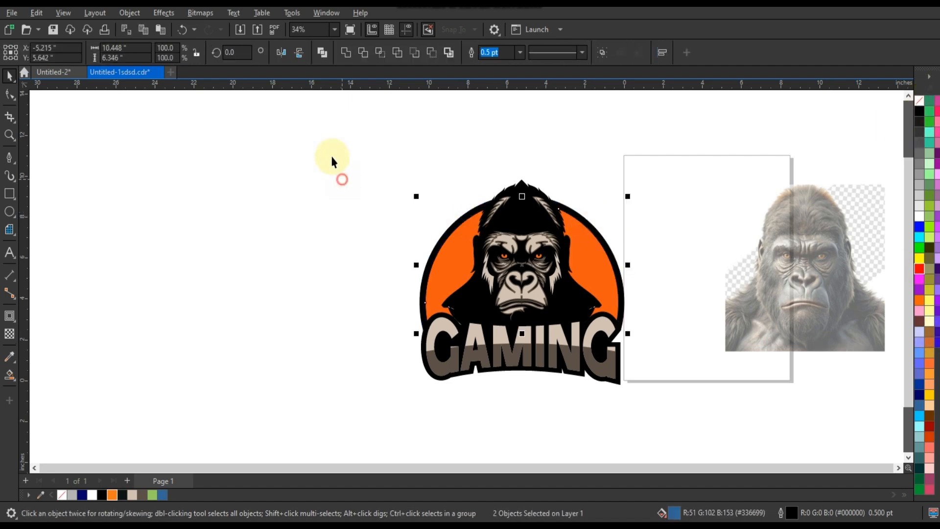
Group the logo parts and place a 16.245 in square filled beige (#D2C2B3) behind them
left_click_drag(333, 156, 647, 401)
left_click(132, 495)
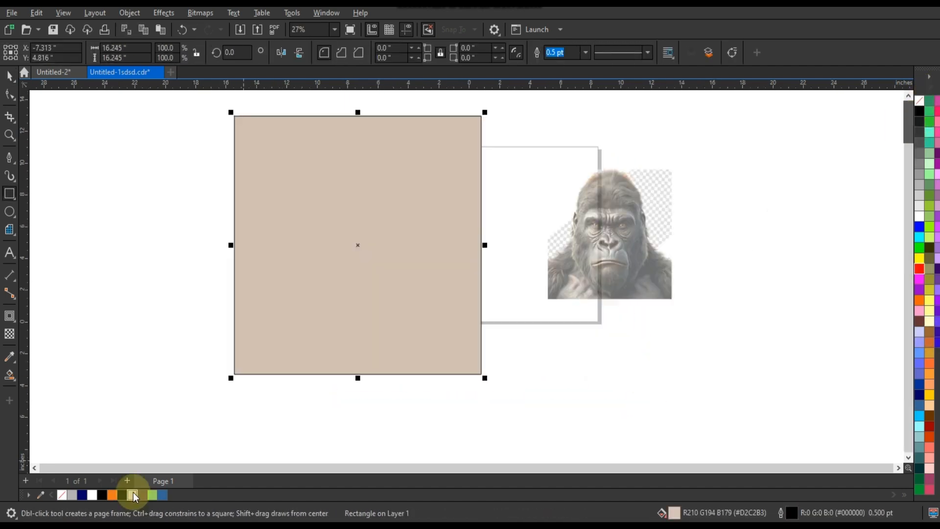
key("shift+Page_Down")
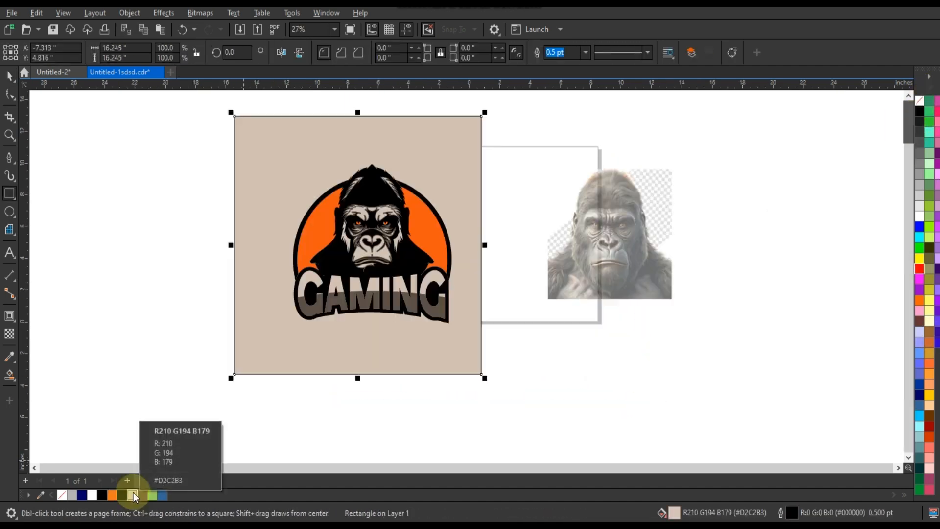
Center the grouped logo horizontally and vertically on the beige square
left_click(9, 76)
left_click(386, 227)
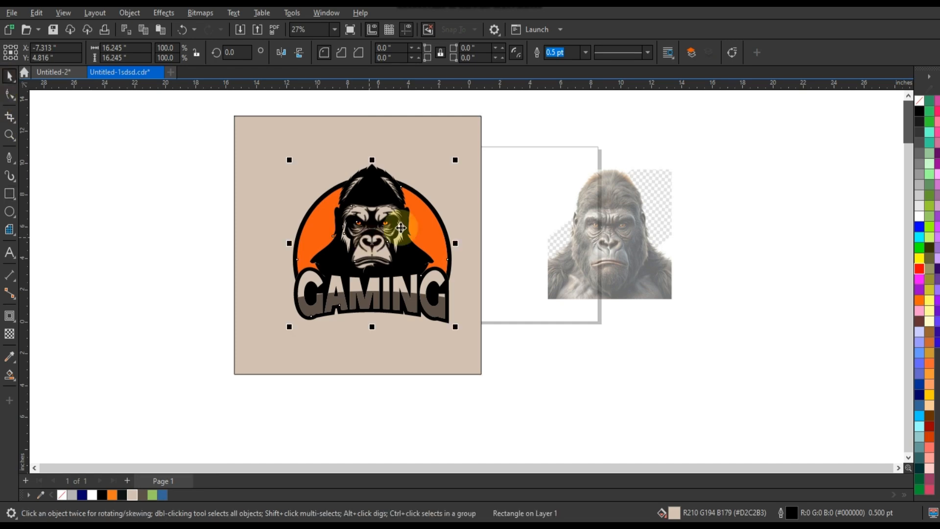
left_click(467, 199, "shift")
key("c")
key("e")
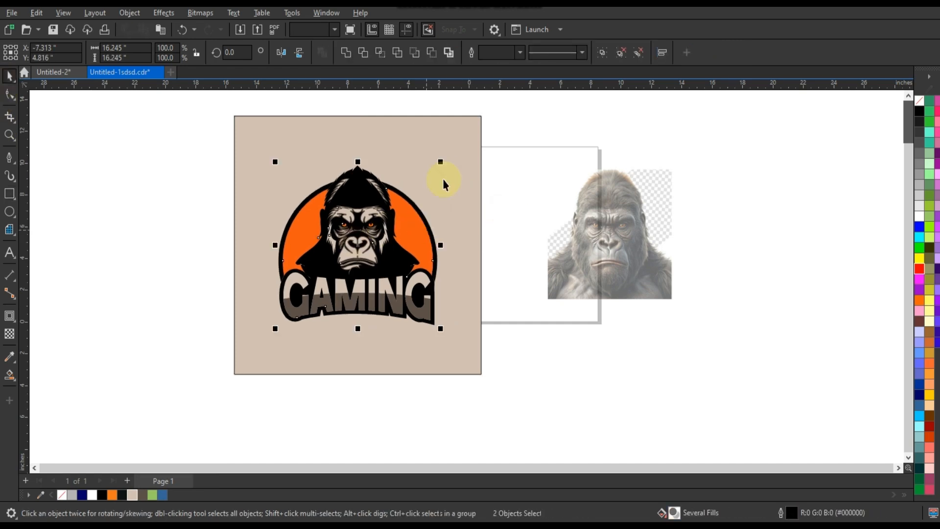
Make a copy of the logo scaled to 169.6% and convert it to a 300 dpi RGB Color (24-bit) bitmap
left_click_drag(441, 162, 521, 105)
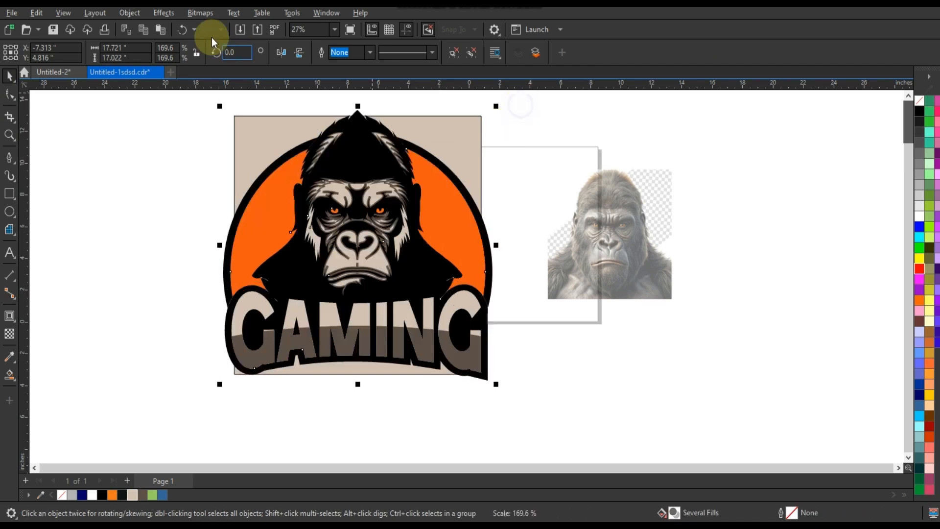
left_click(205, 15)
left_click(231, 46)
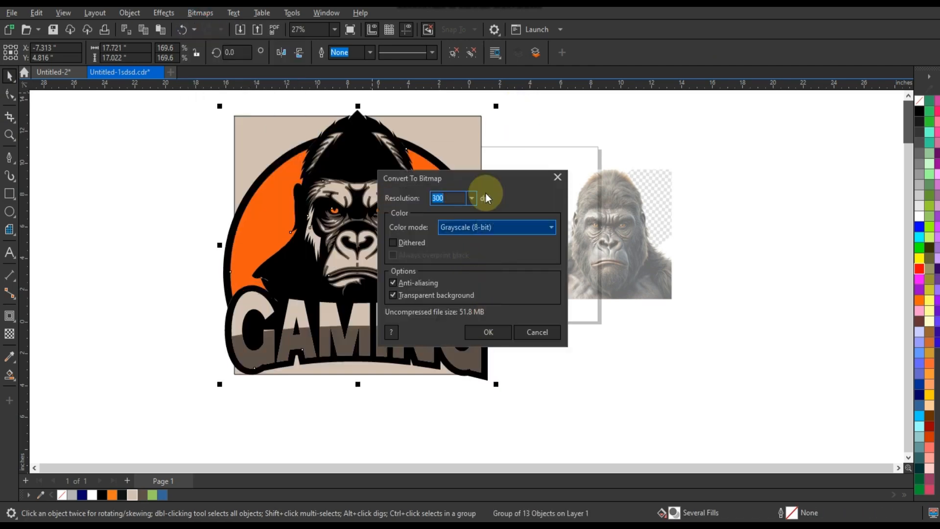
left_click(487, 226)
left_click(483, 274)
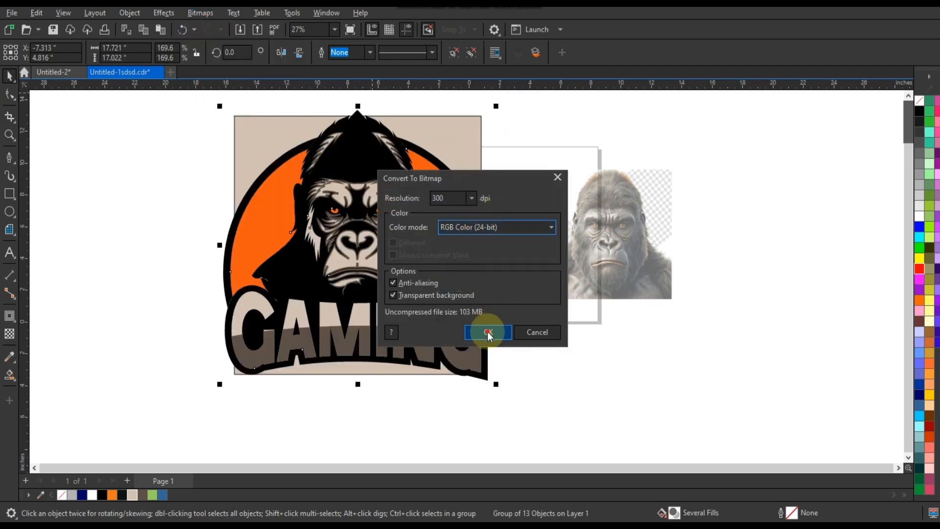
left_click(482, 331)
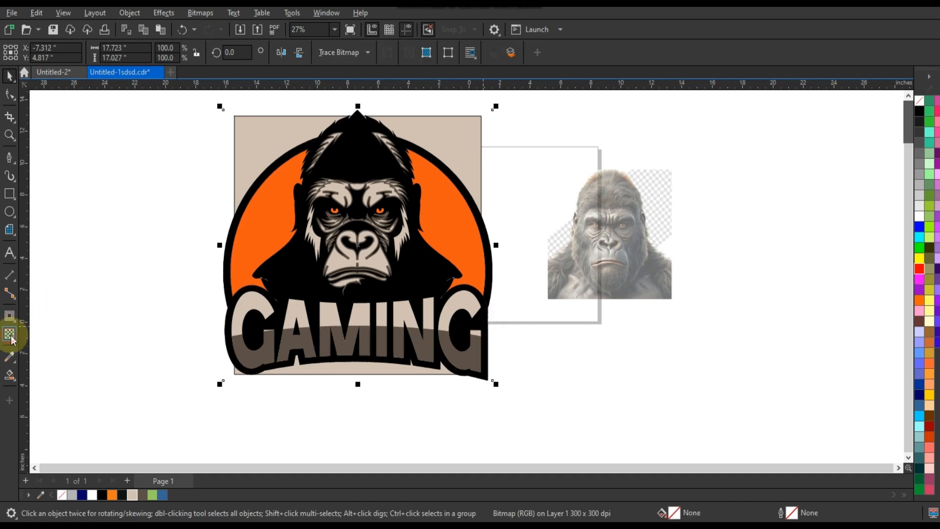
Give the logo bitmap a uniform transparency of 49 and enlarge it around its center to 25.913 in wide
scroll(401, 328, "down", 2)
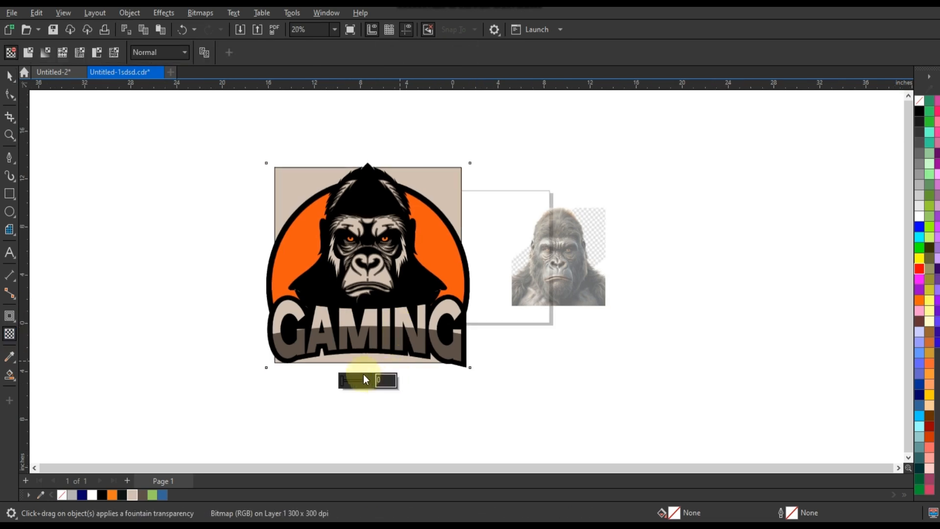
left_click(356, 381)
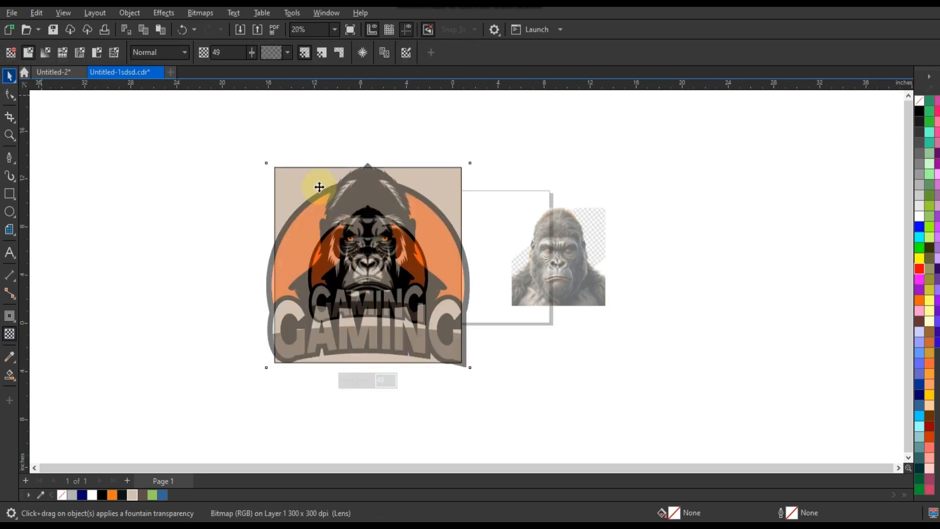
key("space")
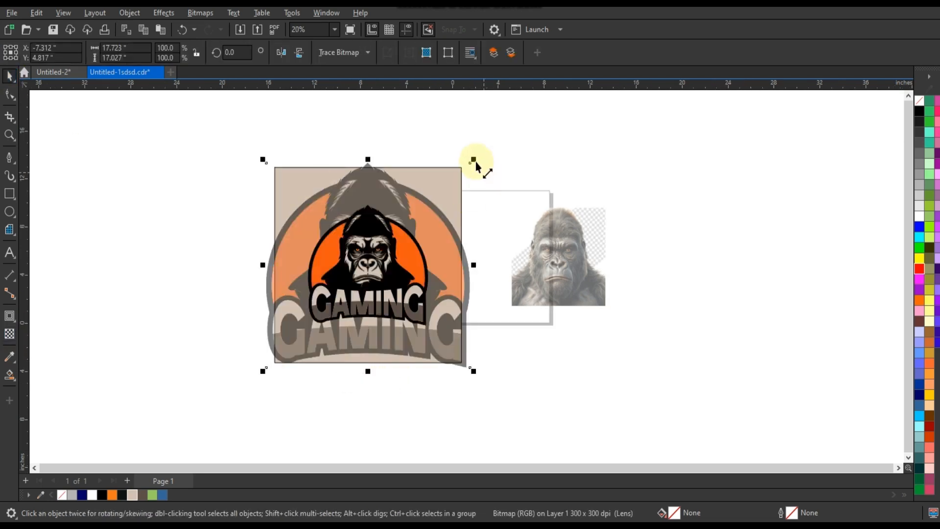
left_click_drag(473, 160, 525, 119)
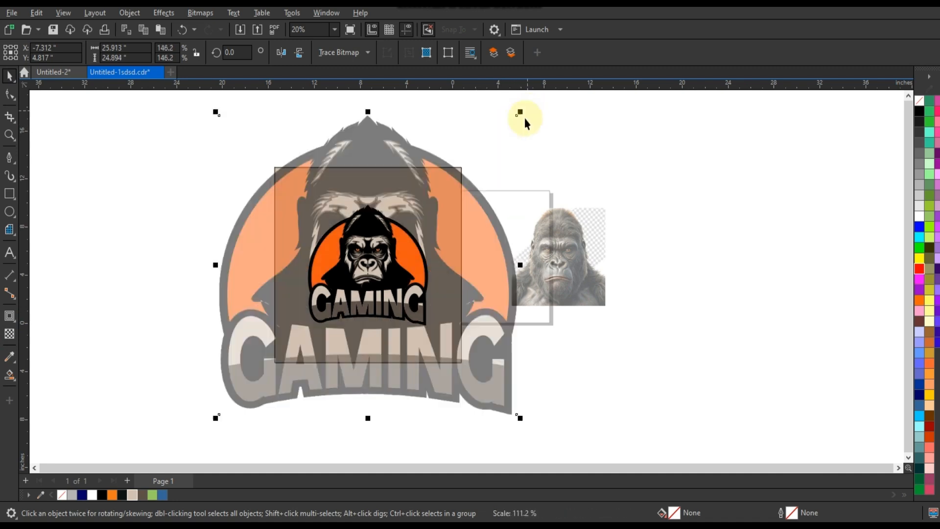
Set the enlarged bitmap's transparency to 66 and send it behind the beige square
left_click(10, 334)
left_click_drag(362, 433, 366, 431)
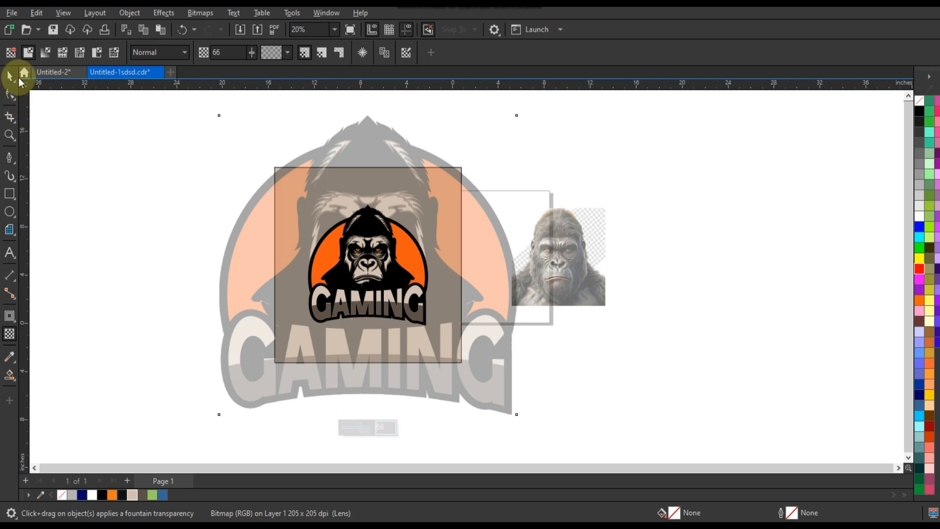
key("space")
key("shift+Page_Down")
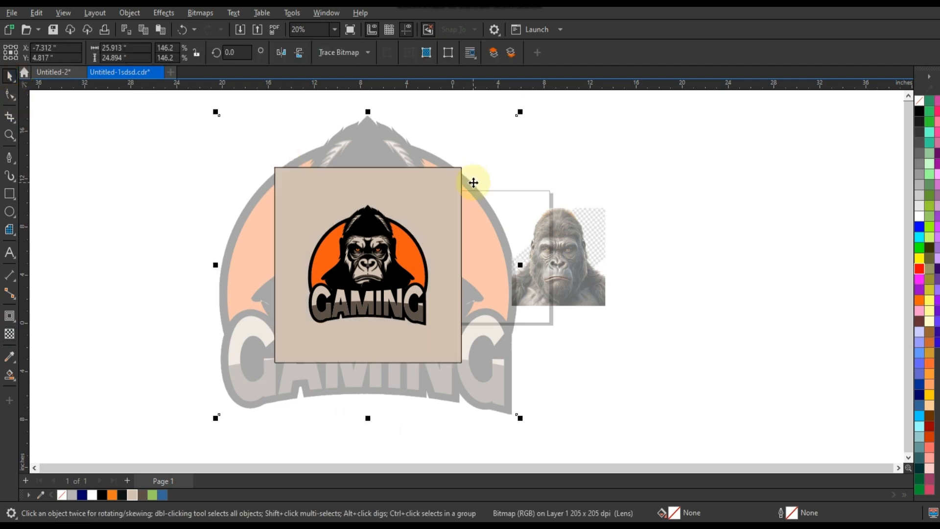
PowerClip the faded logo bitmap inside the beige square
right_click(473, 182)
left_click(529, 336)
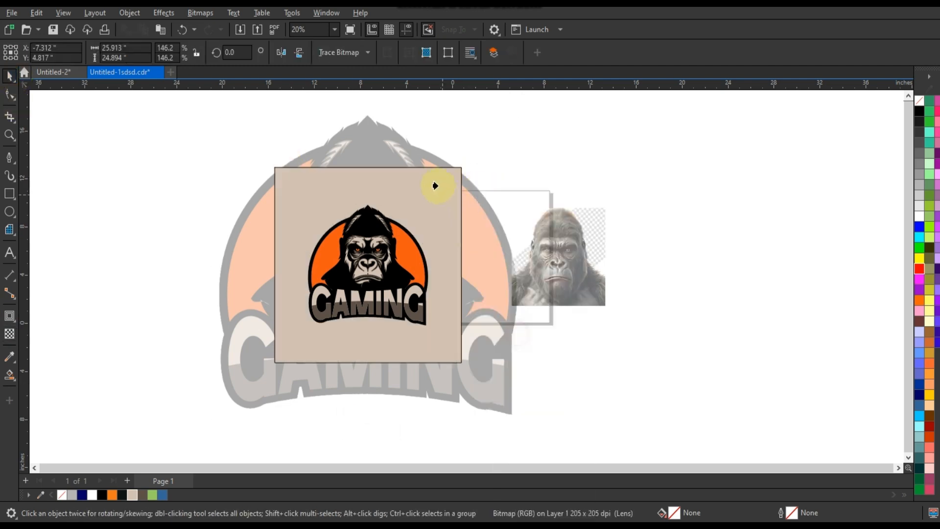
left_click(435, 184)
left_click(449, 184)
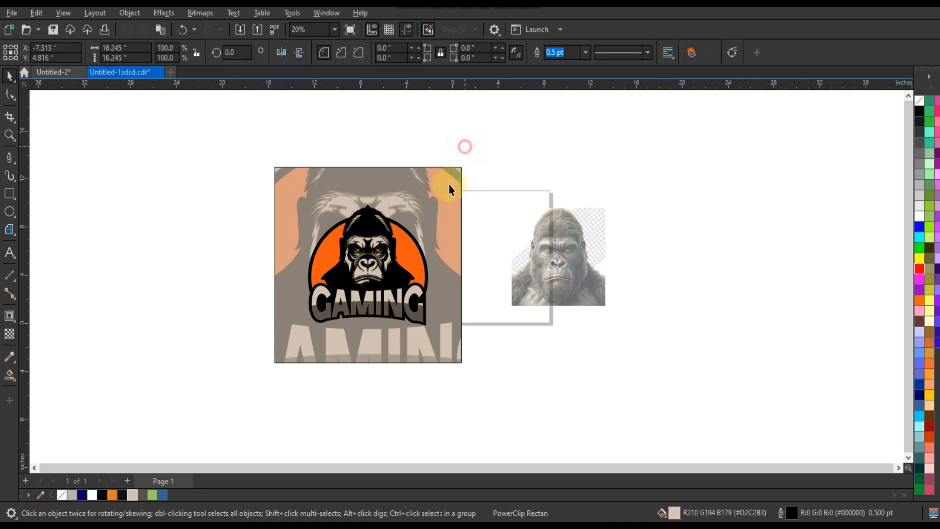
Remove the outline from the PowerClip square and show the finished artwork in full-screen preview
right_click(918, 100)
left_click(901, 109)
left_click(716, 171)
left_click(361, 188)
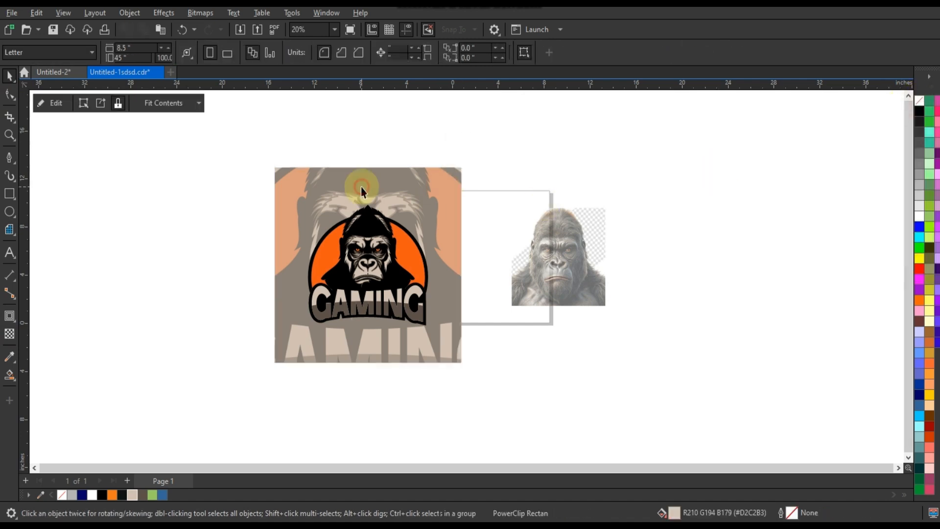
key("shift+F2")
key("F9")
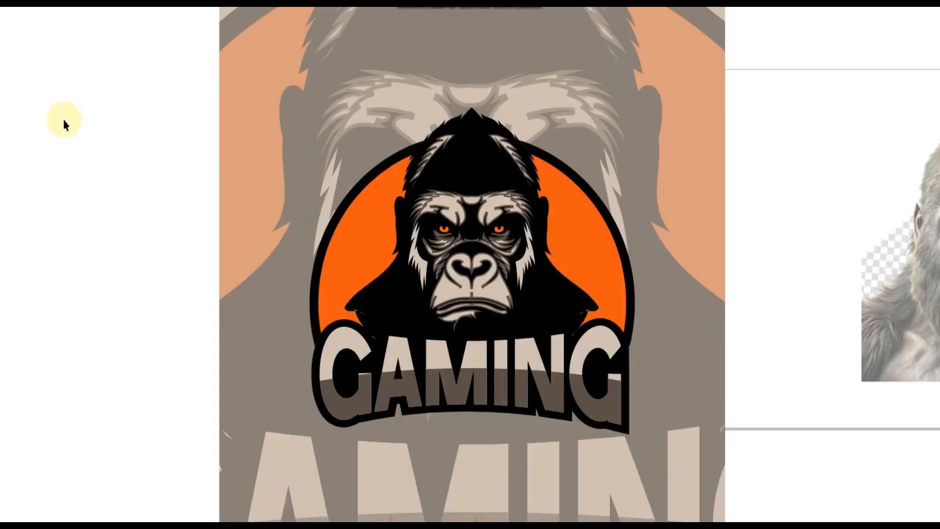